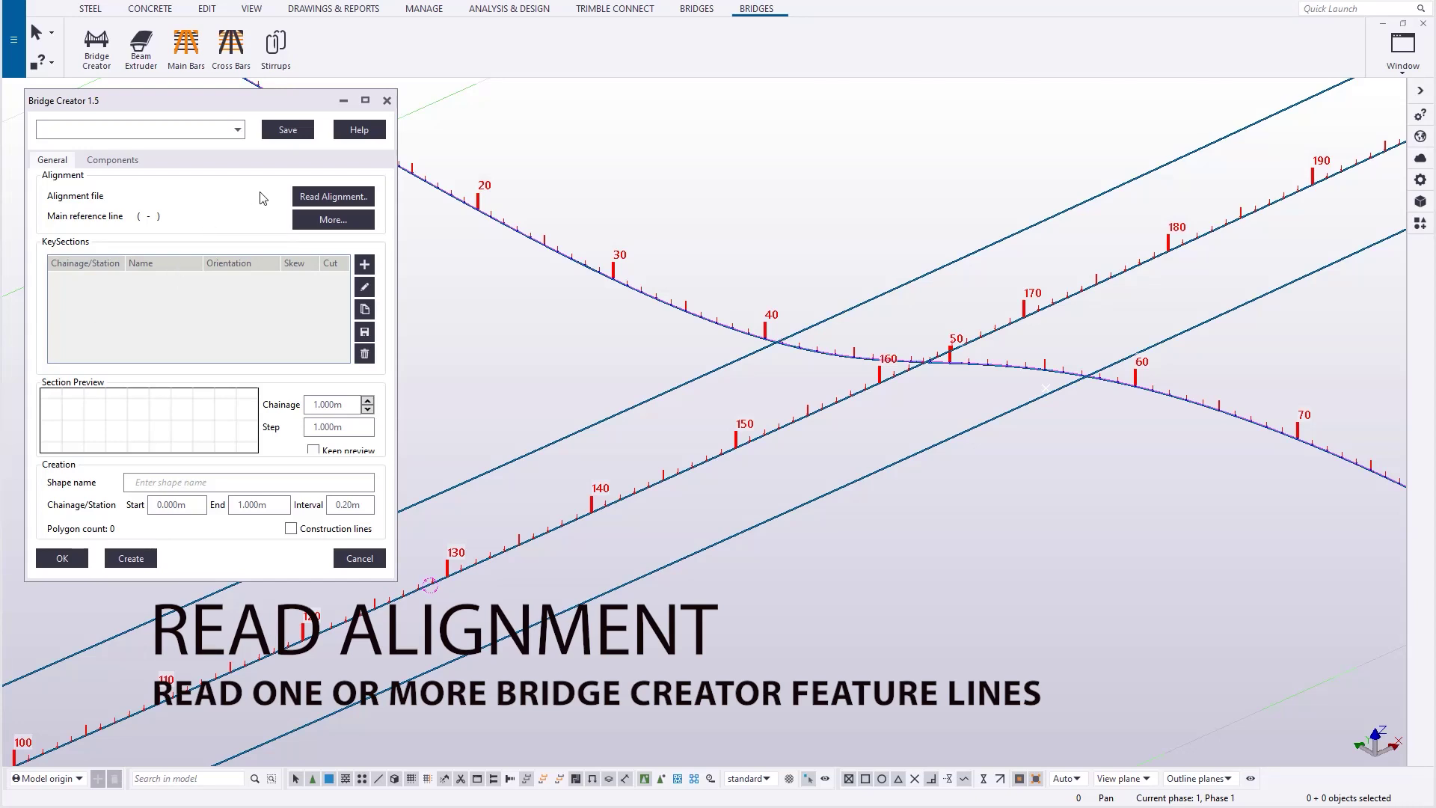
- Read in the curved road centreline and the two straight alignment lines from the model
left_click(317, 201)
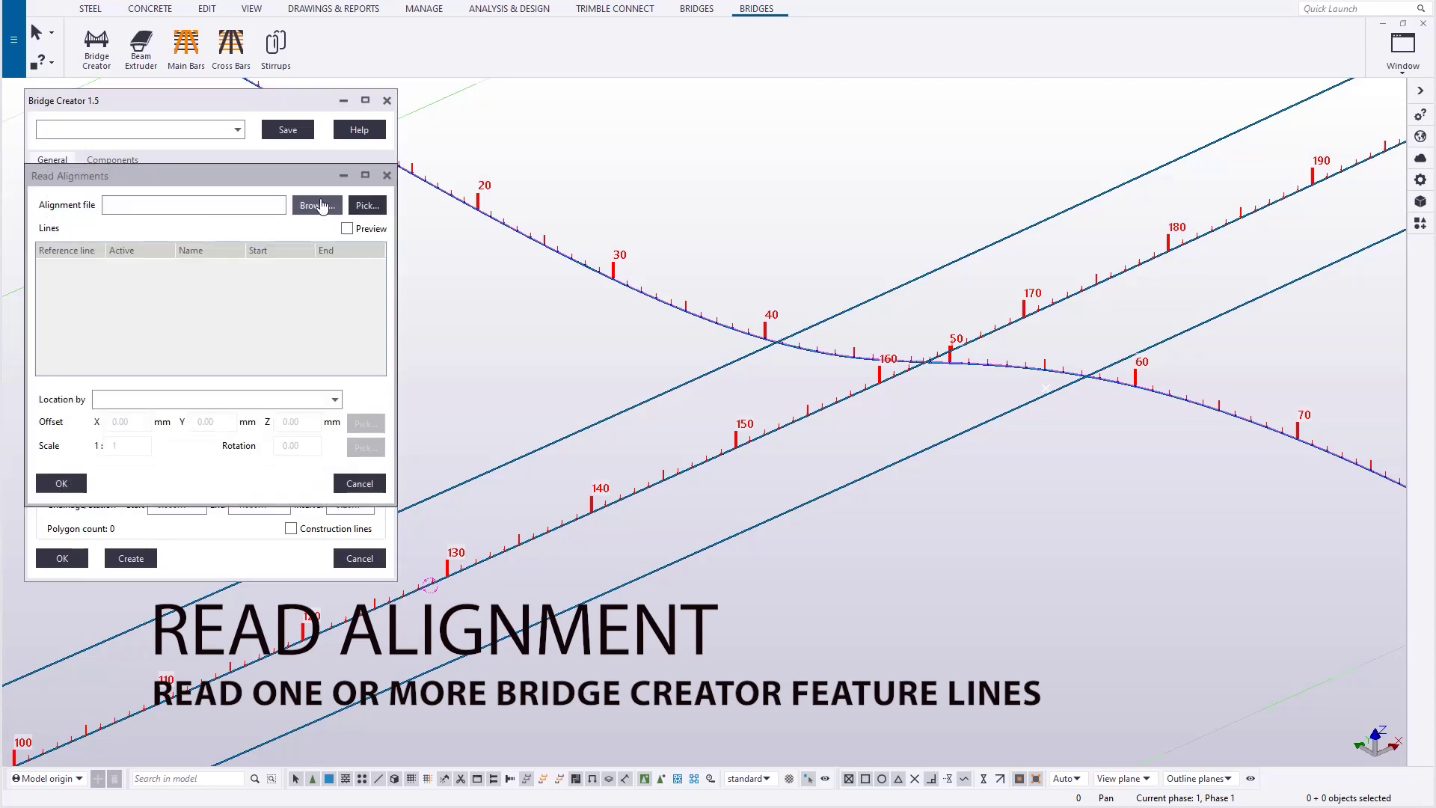
left_click(369, 205)
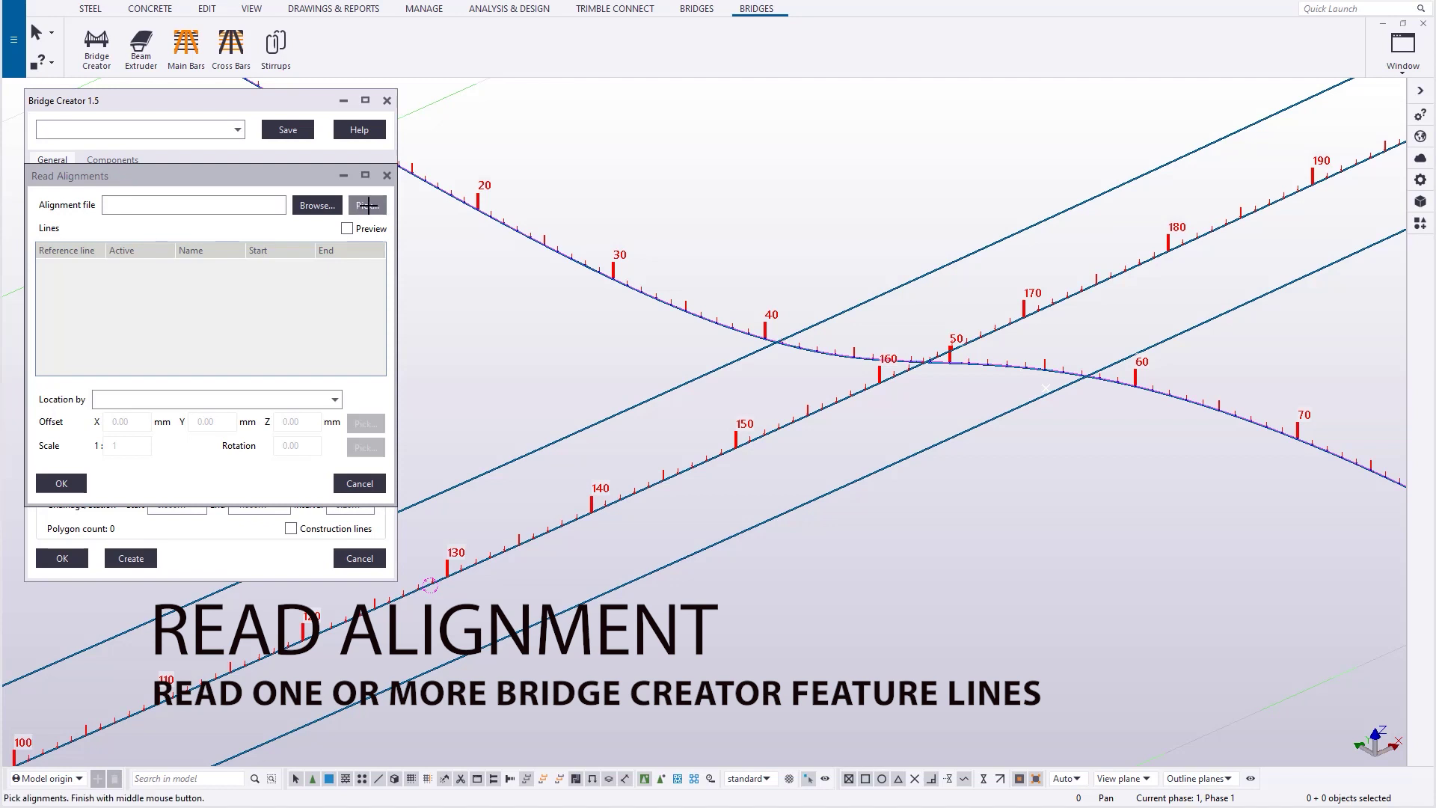
left_click(626, 498)
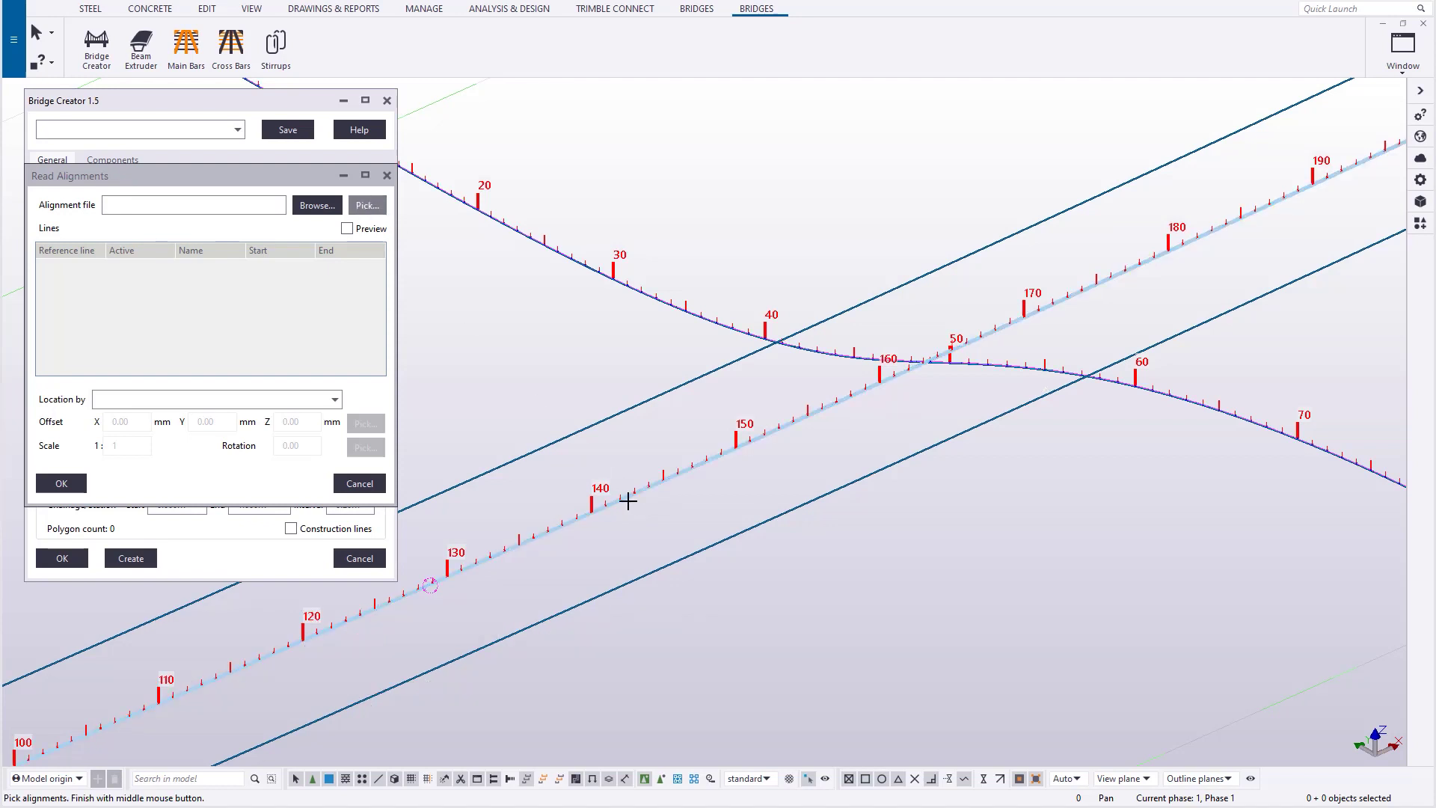
left_click(591, 427)
left_click(692, 554)
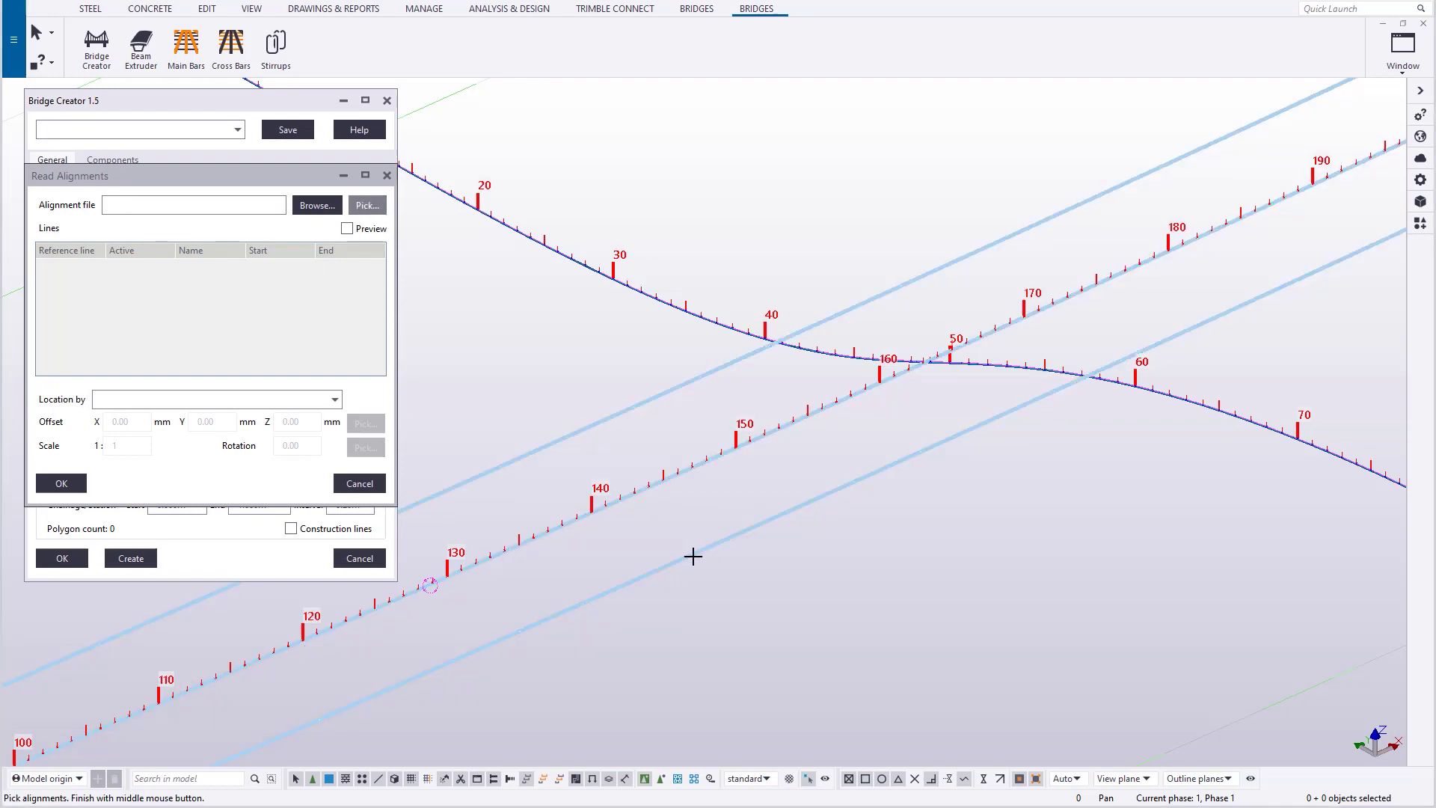
middle_click(683, 522)
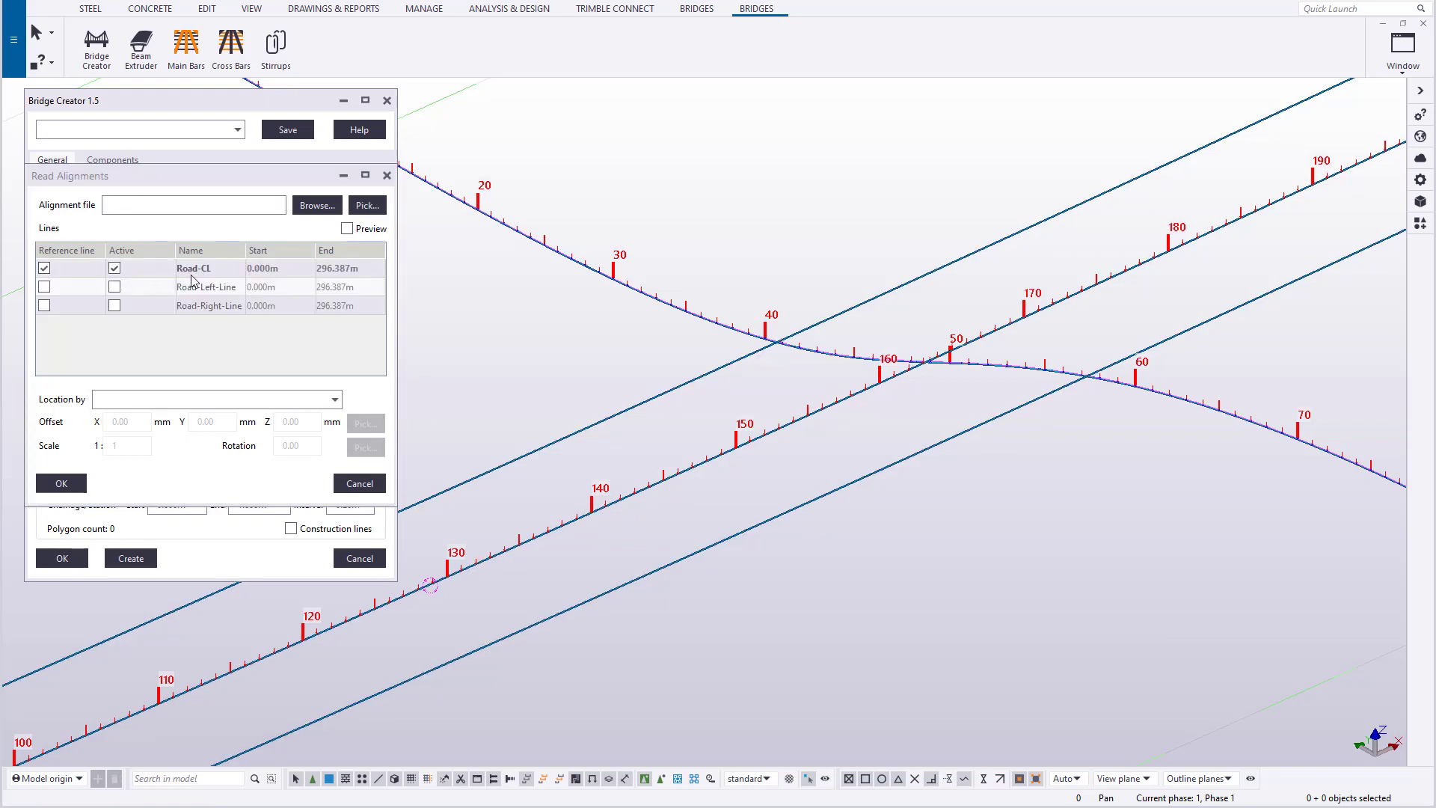
- Activate Road-Left-Line and Road-Right-Line, locate the alignments by Model origin, and confirm
left_click(115, 288)
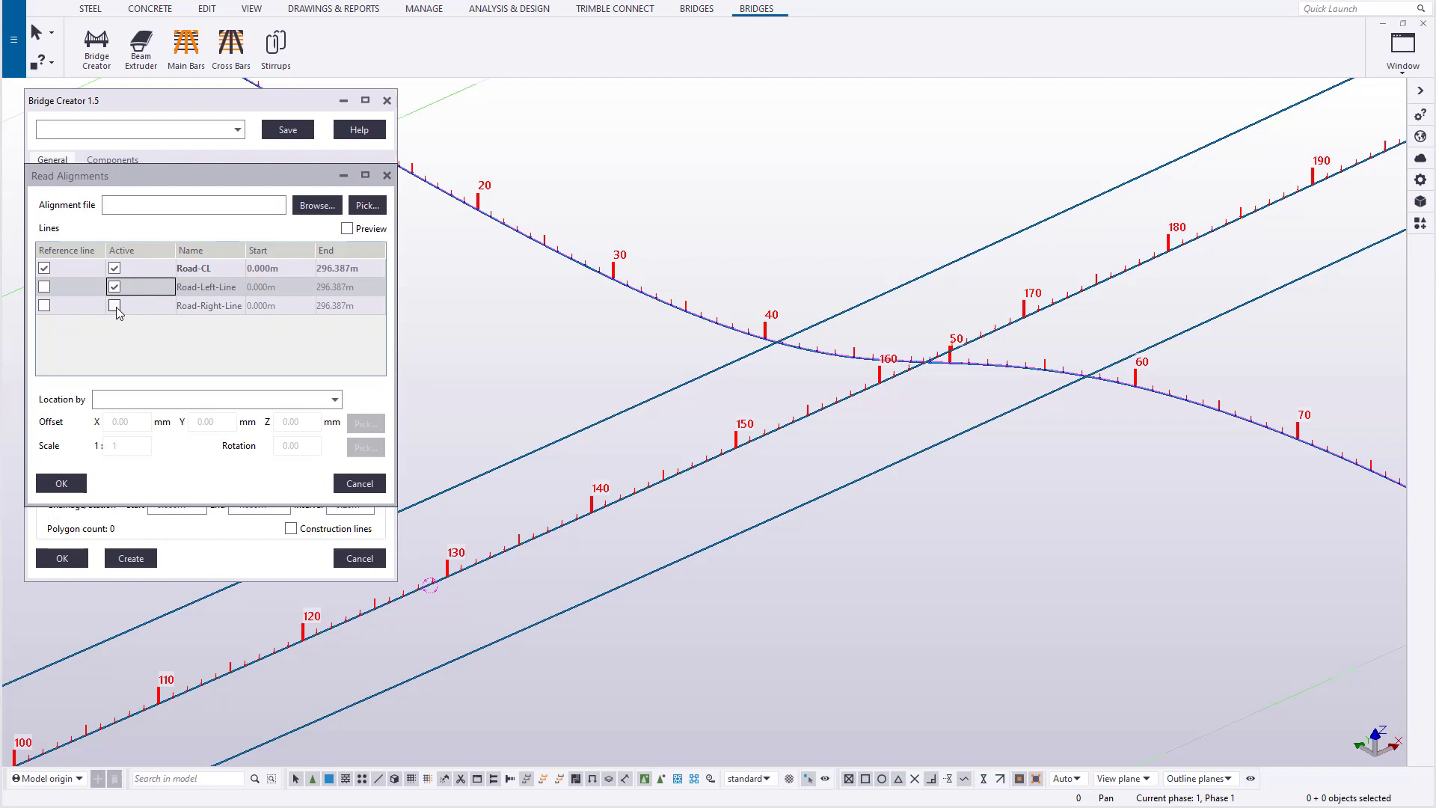
left_click(114, 306)
left_click(147, 401)
left_click(143, 411)
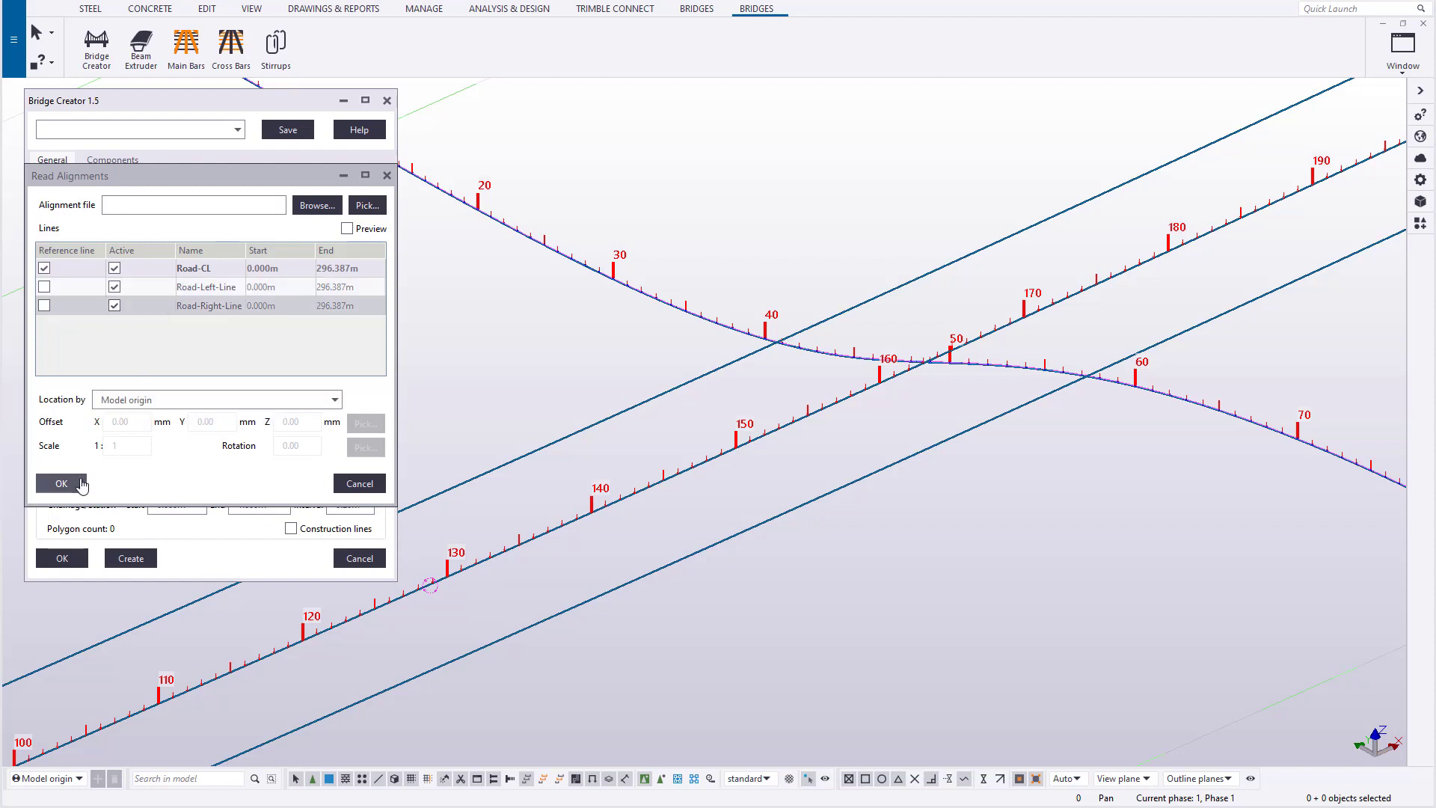
left_click(61, 484)
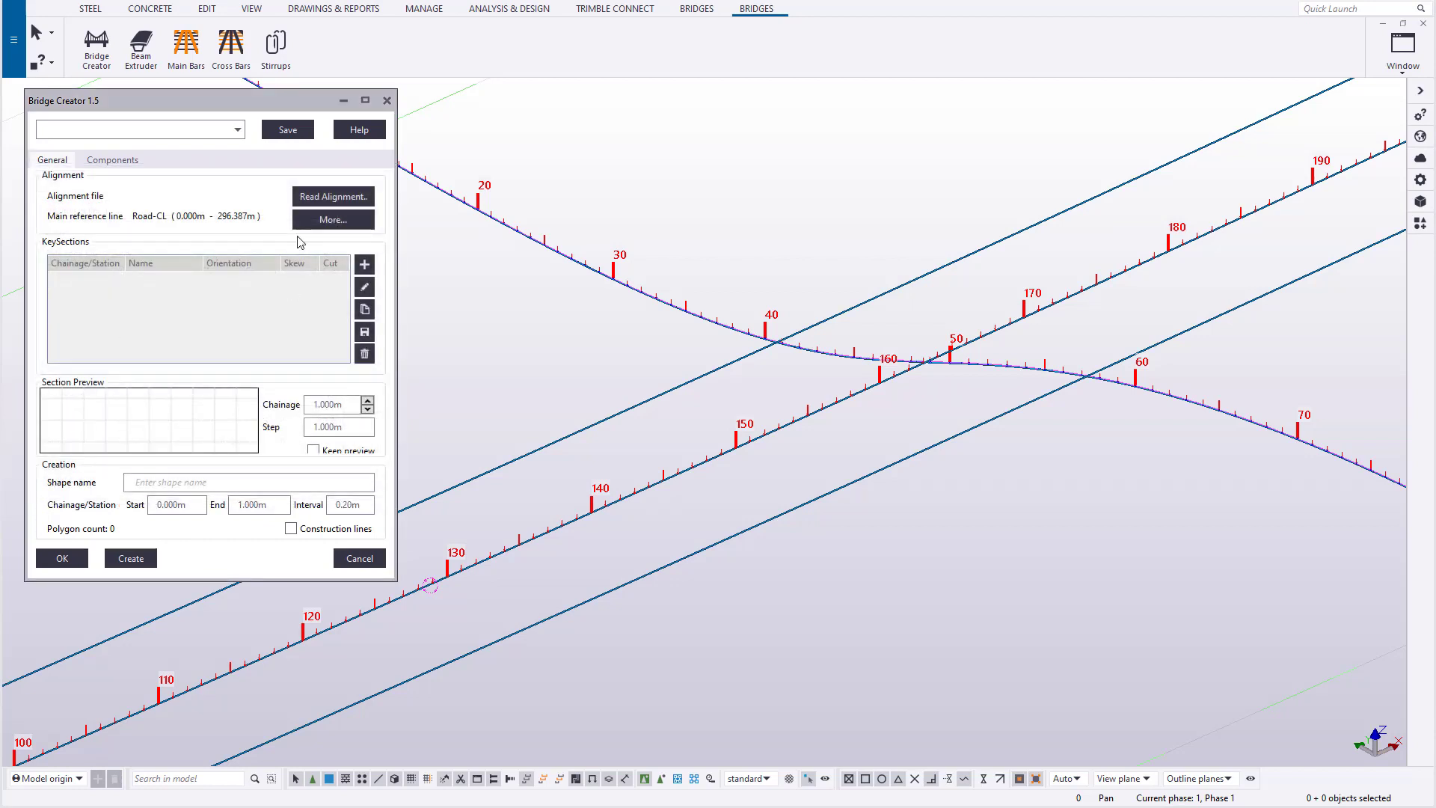
- Select the settings name TEST-A and paste it as the shape name
left_click(193, 131)
left_click(193, 133)
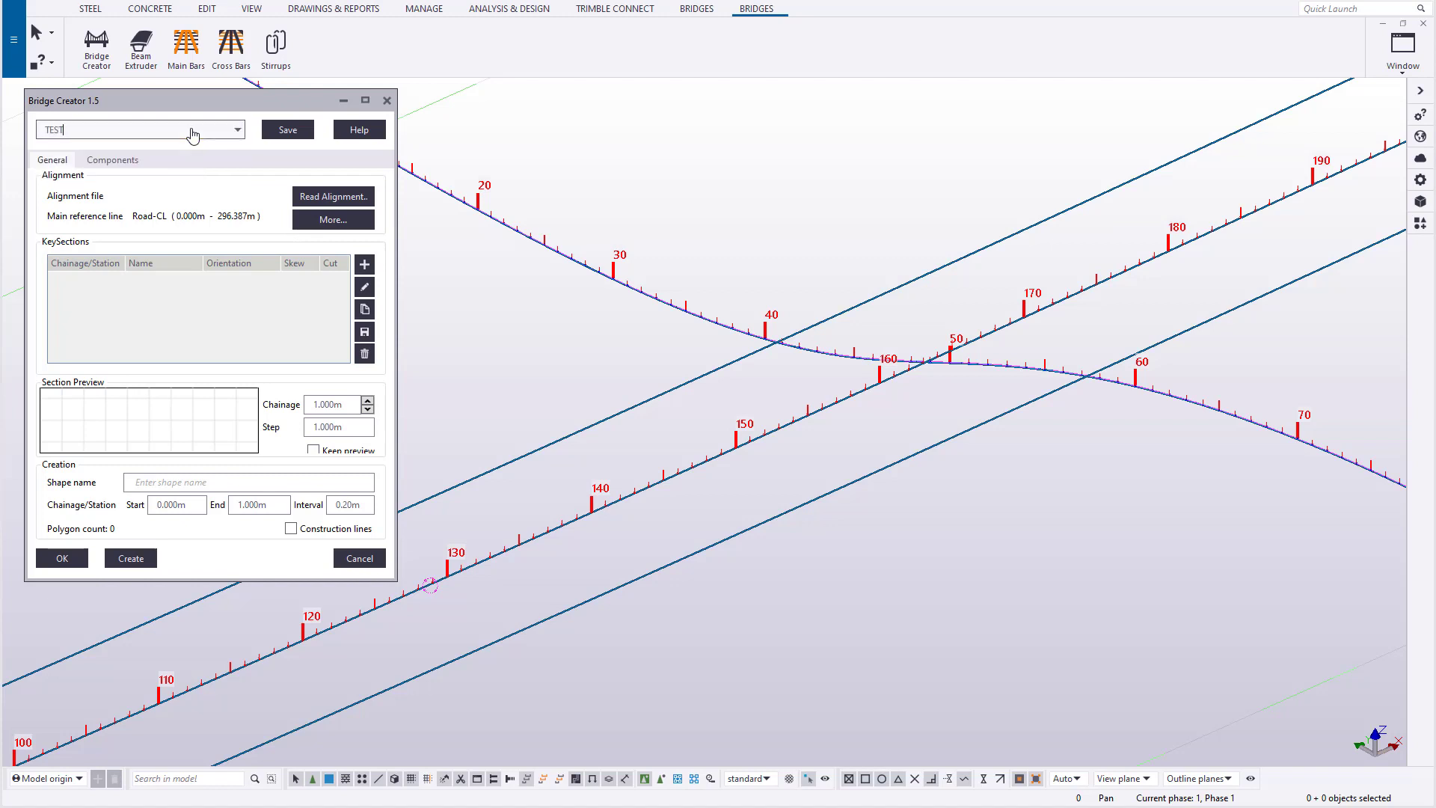
double_click(193, 133)
key("ctrl+c")
left_click(172, 484)
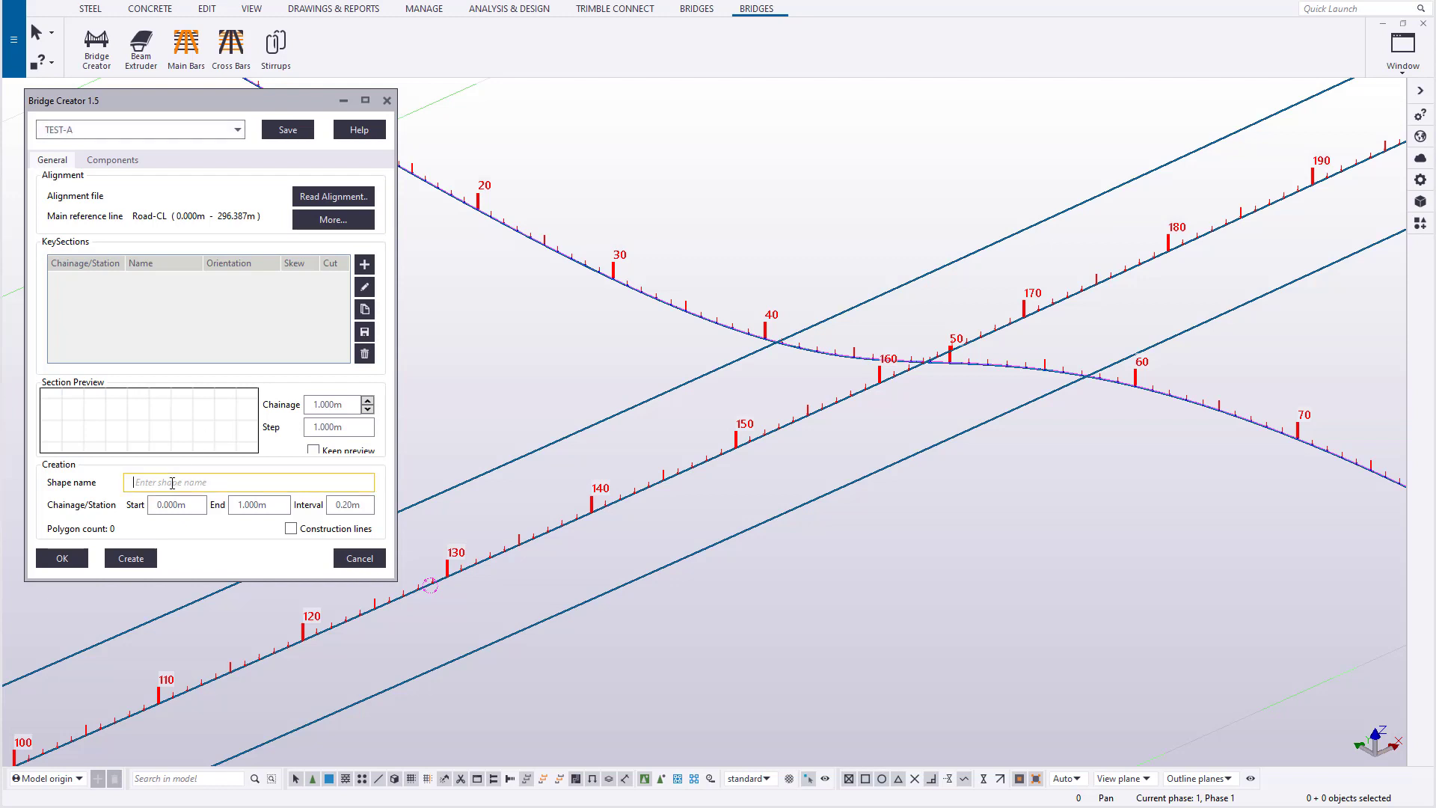
key("ctrl+v")
- Set the shape's start station to 130.000m and end to 190.000m, then save as TEST-A
key("Tab")
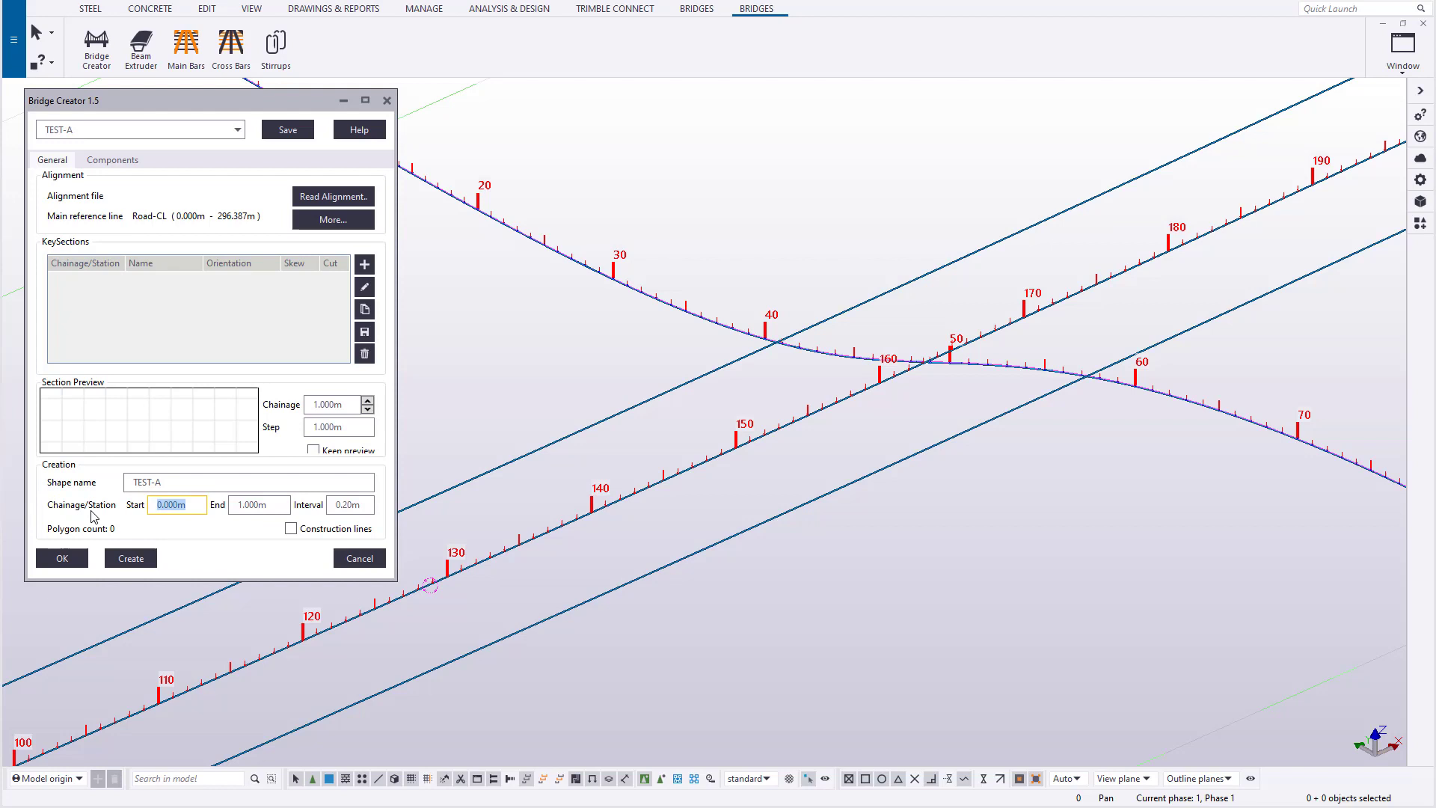
type("130")
left_click(273, 506)
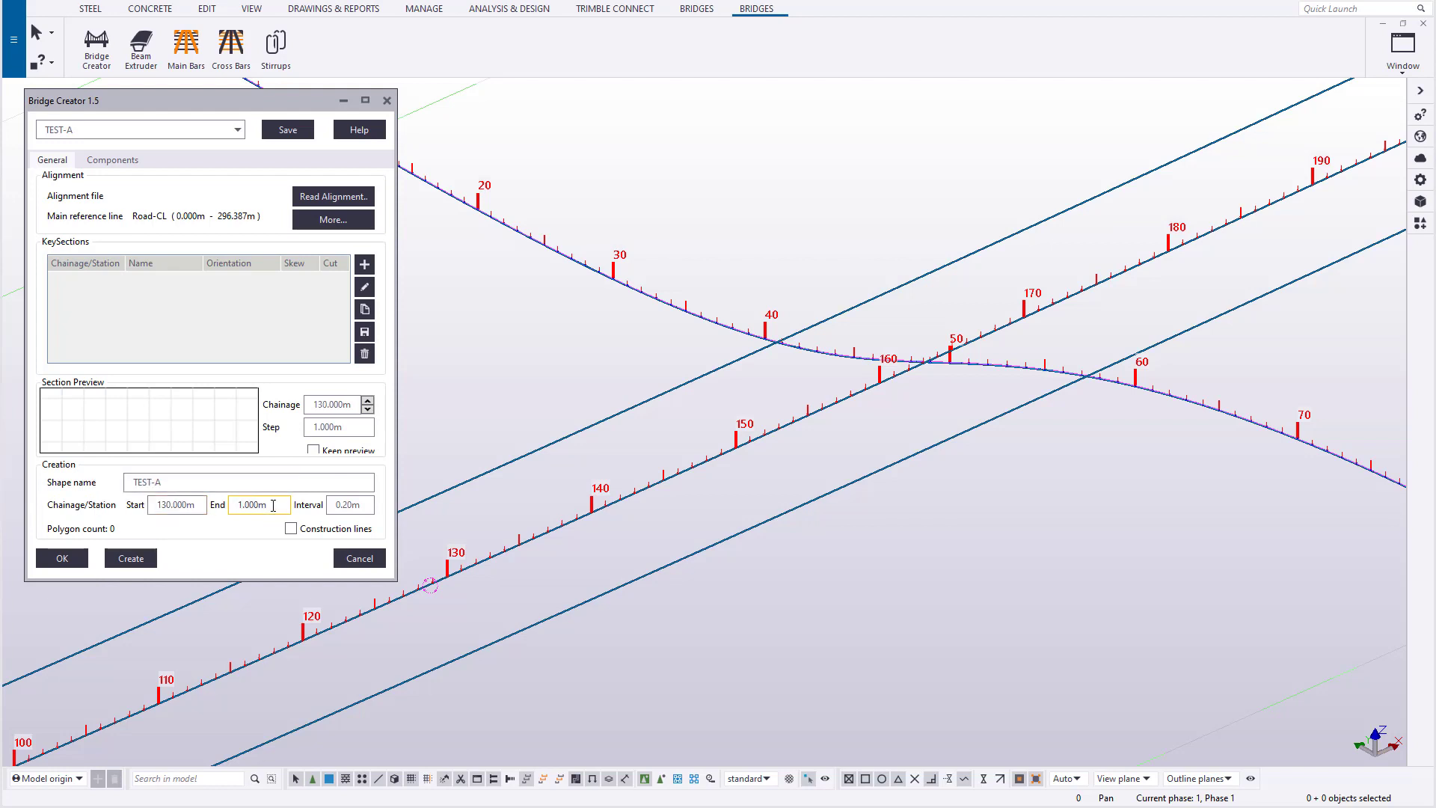
left_click_drag(277, 506, 204, 505)
type("190")
left_click(355, 506)
left_click(288, 131)
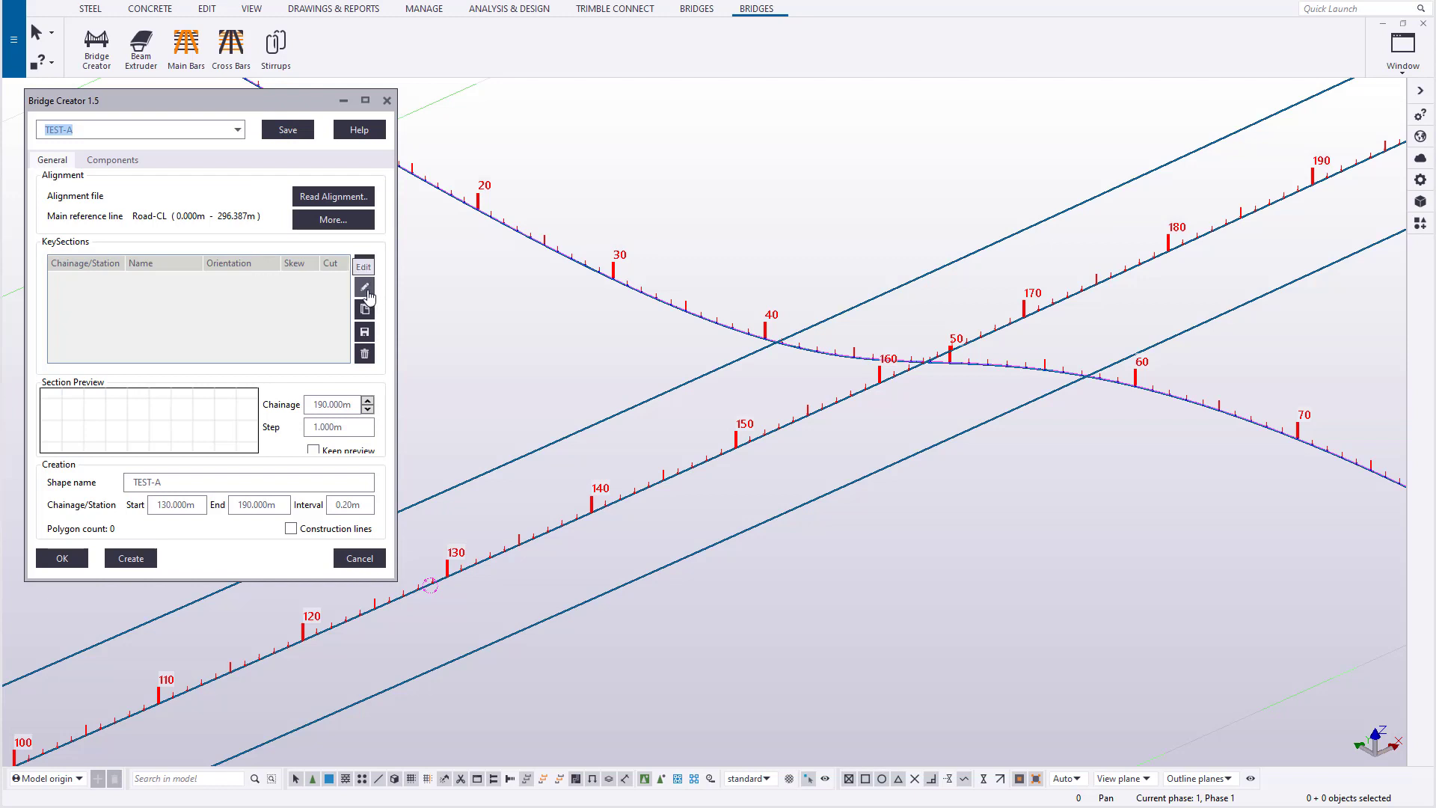
- Open the cross-section library for a new key section and switch to LIBRARY-A
left_click(365, 267)
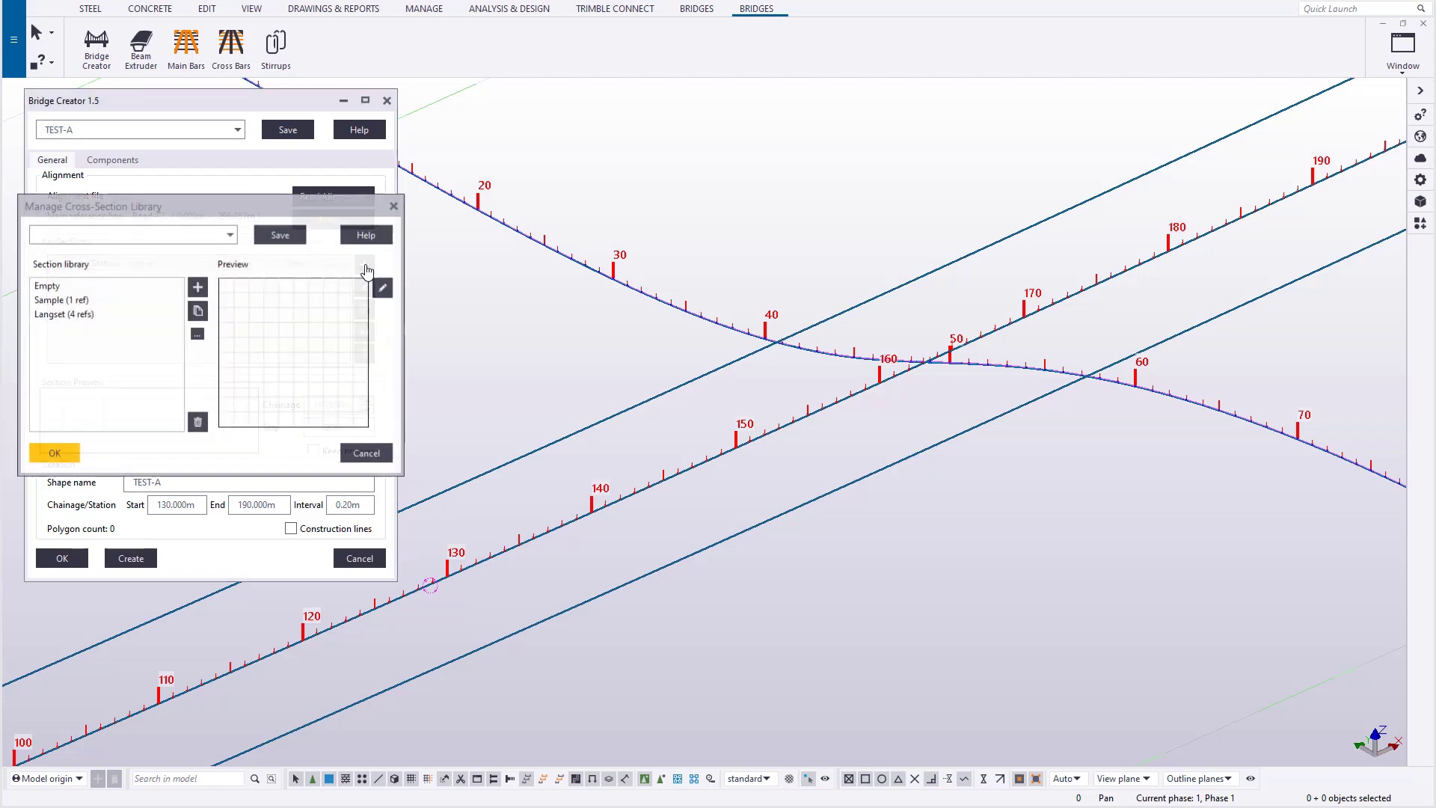
left_click(122, 302)
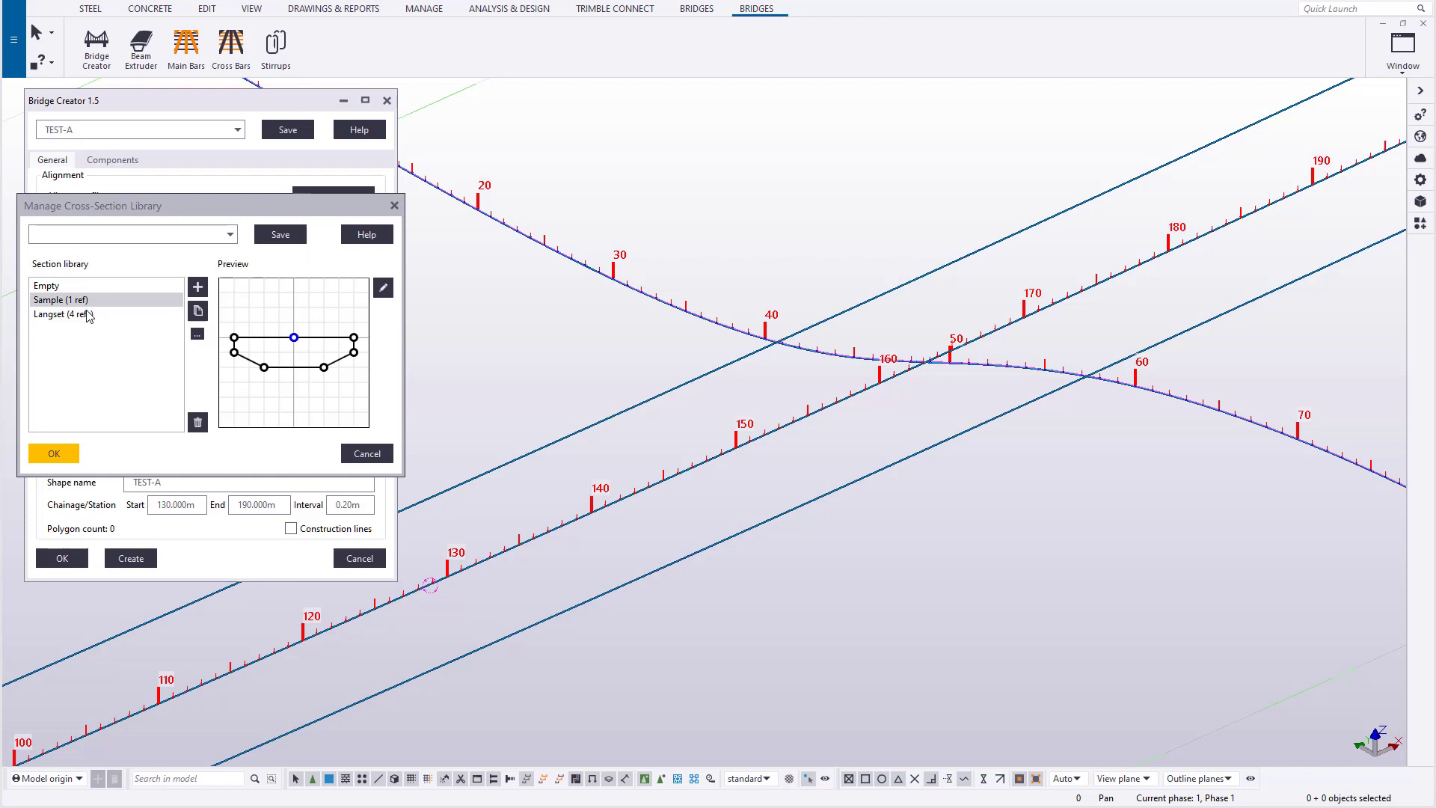
left_click(82, 315)
left_click(166, 233)
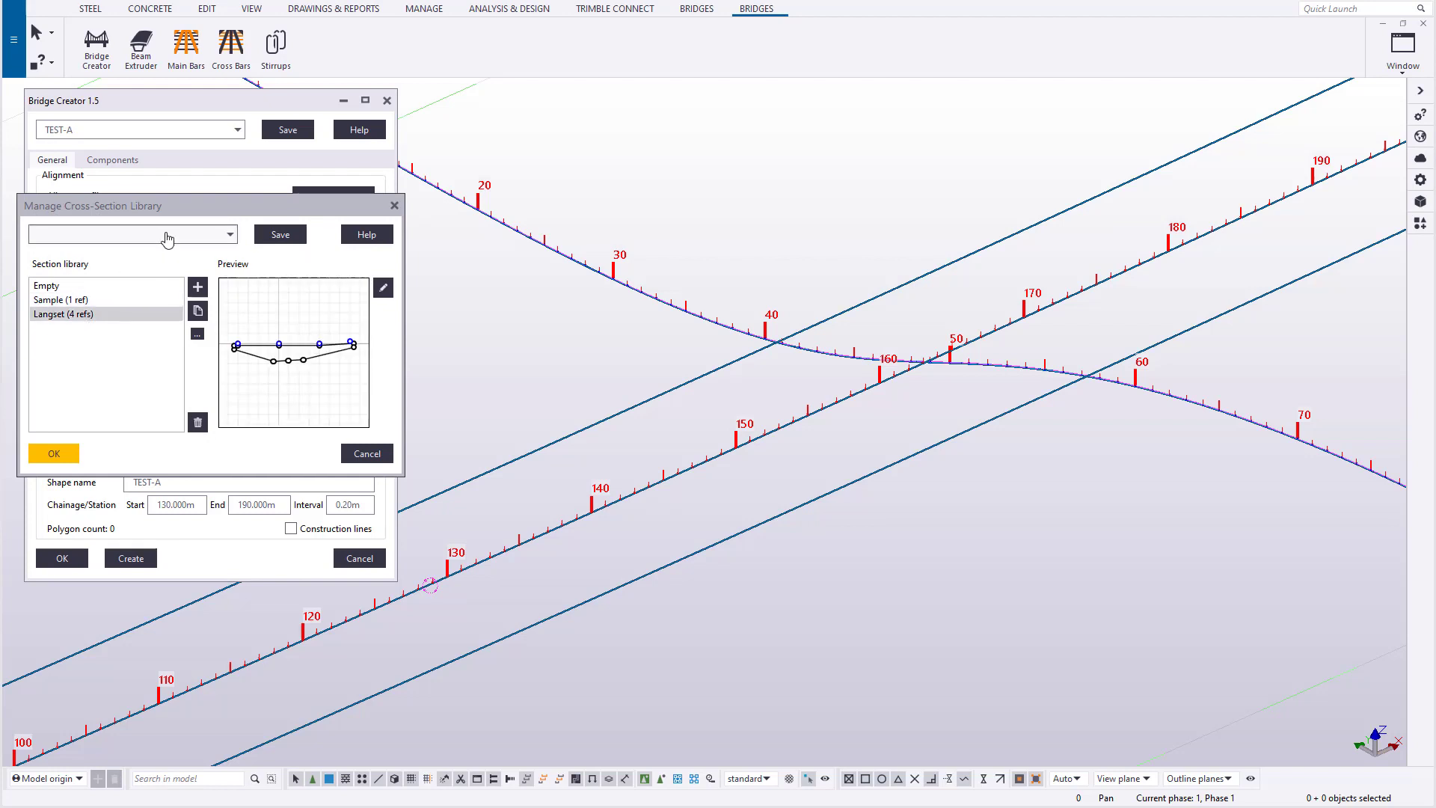
left_click(102, 253)
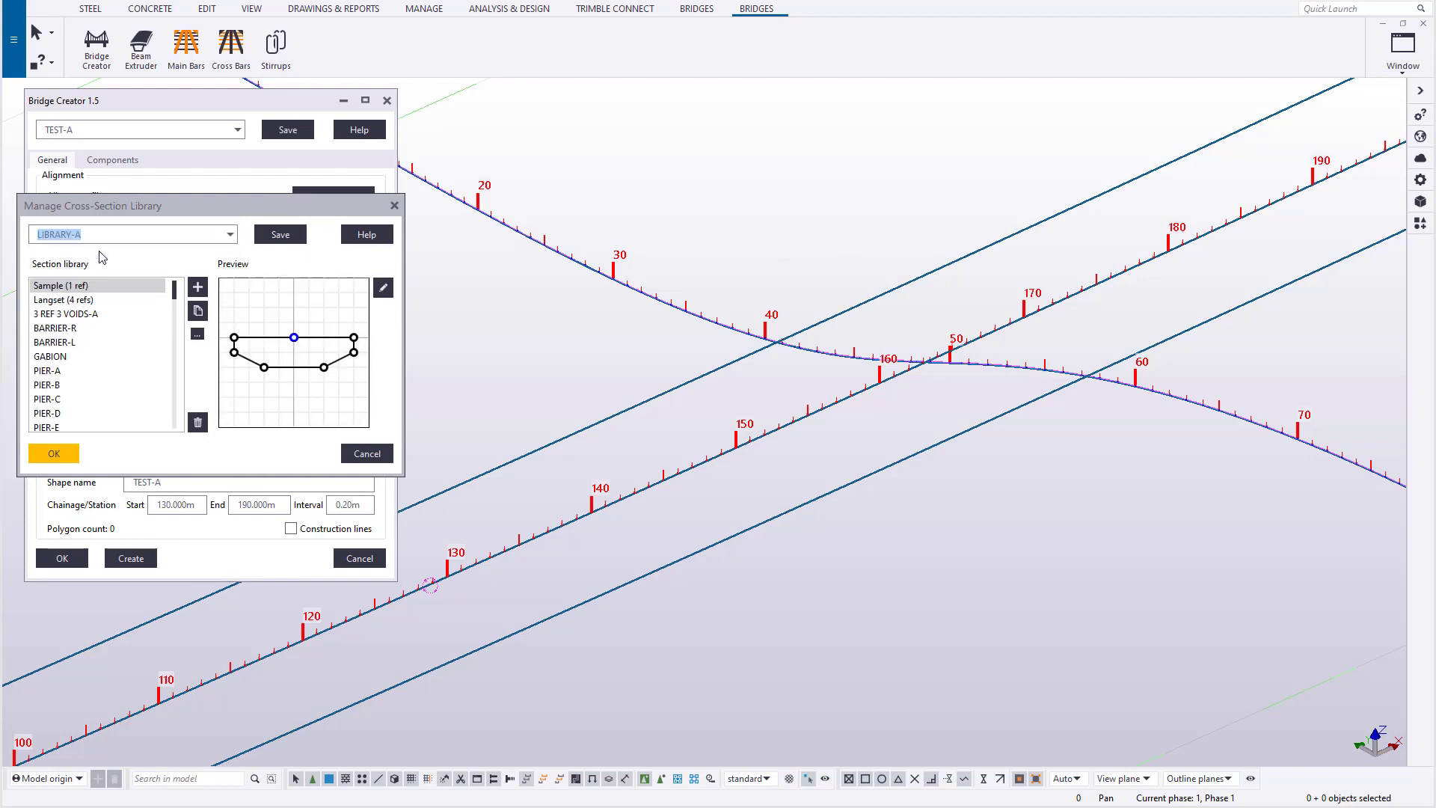
- Preview LIBRARY-A sections from PIER-A through DECK-B and settle on DECK-A
left_click(50, 372)
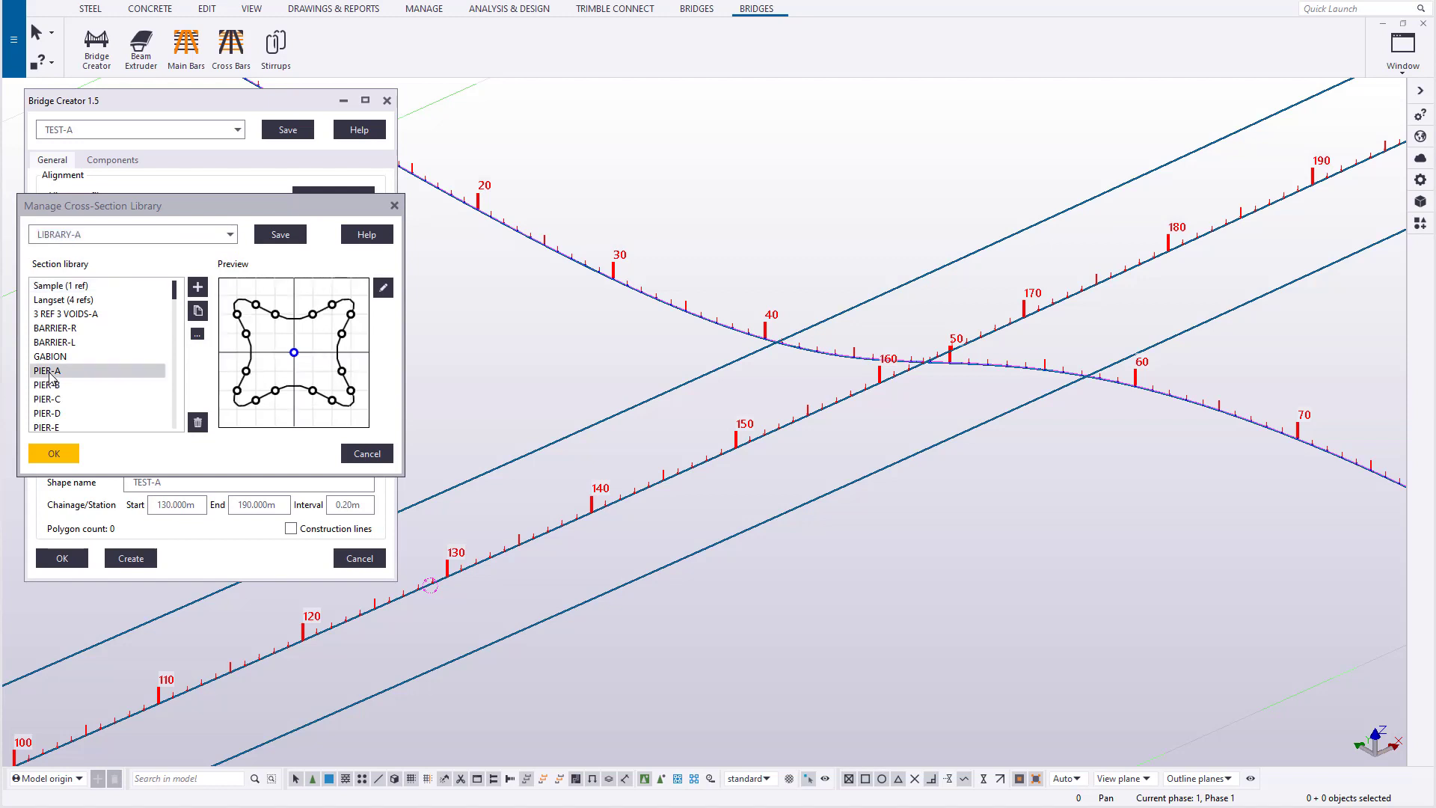
key("Down")
key("Down")
key("Down")
key("Down")
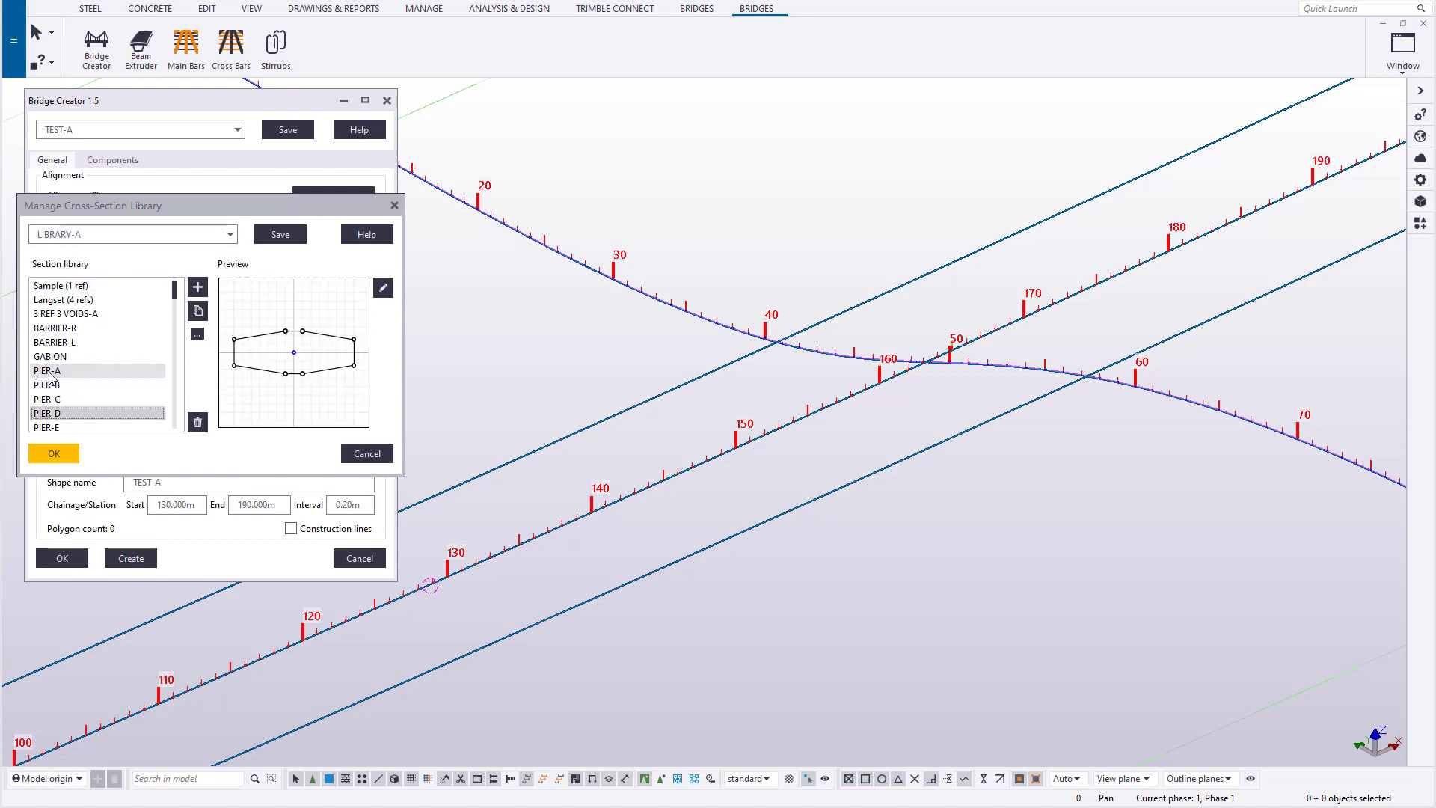
key("Down")
key("Down")
key("Down")
key("Down")
key("Down")
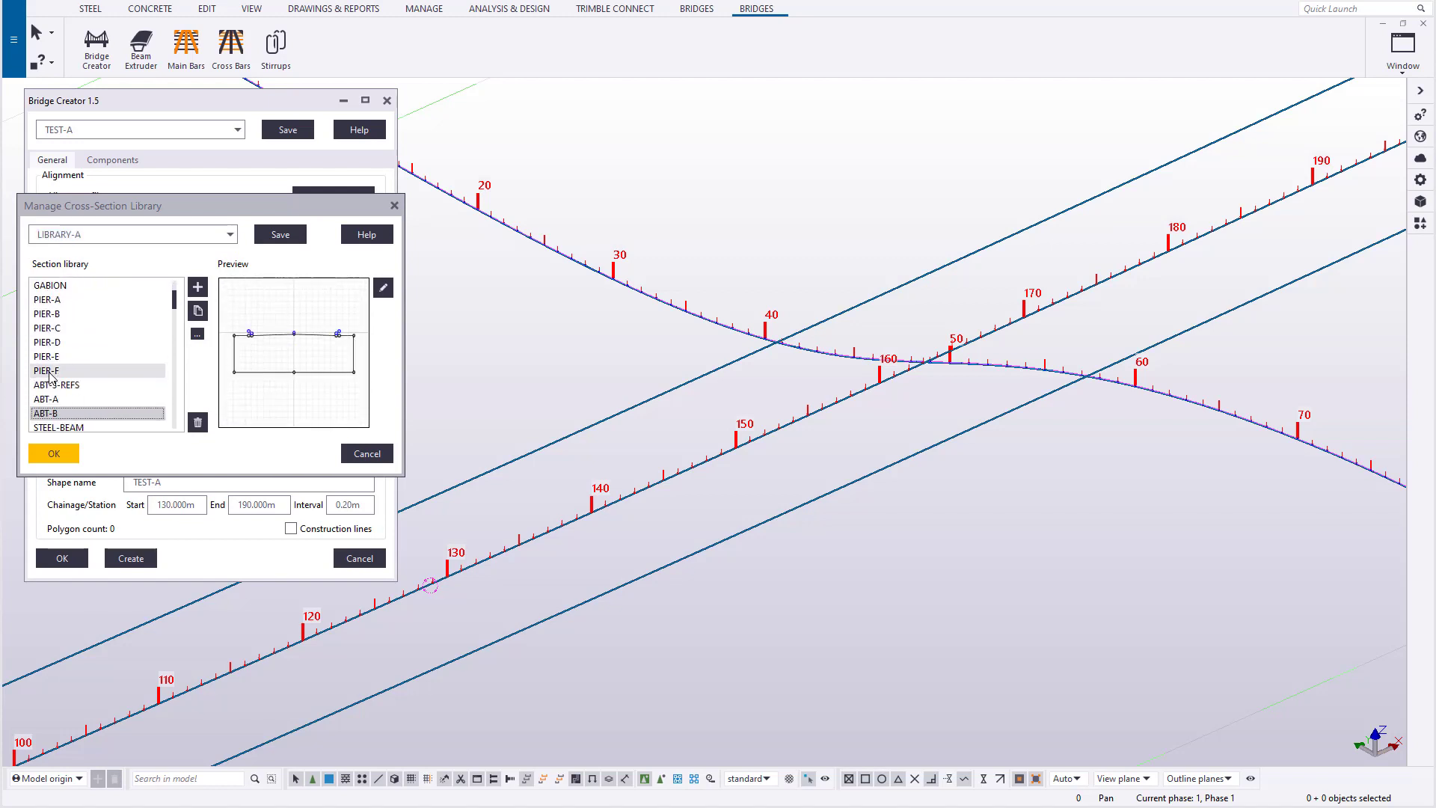
key("Down")
key("Down")
key("Down")
key("Down")
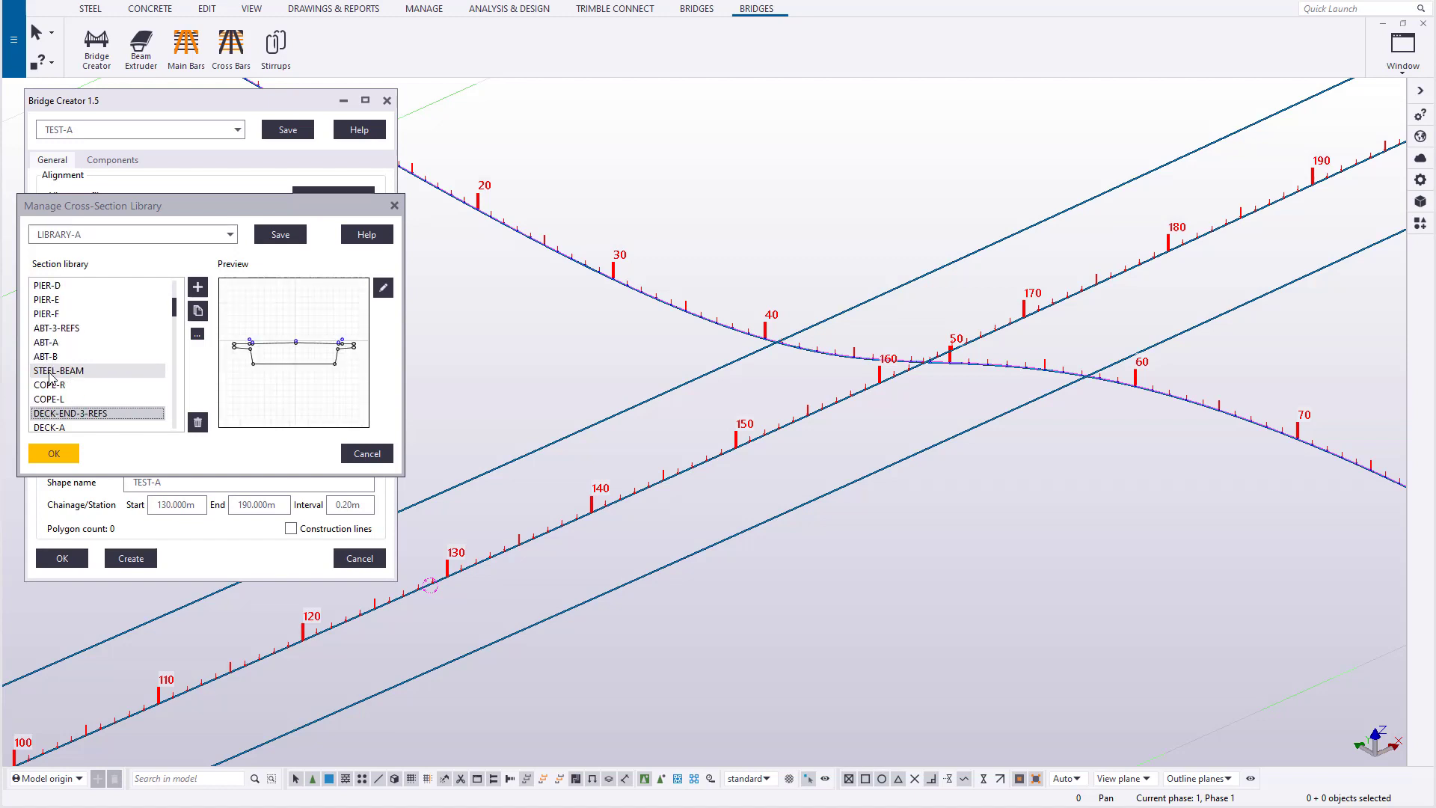
key("Down")
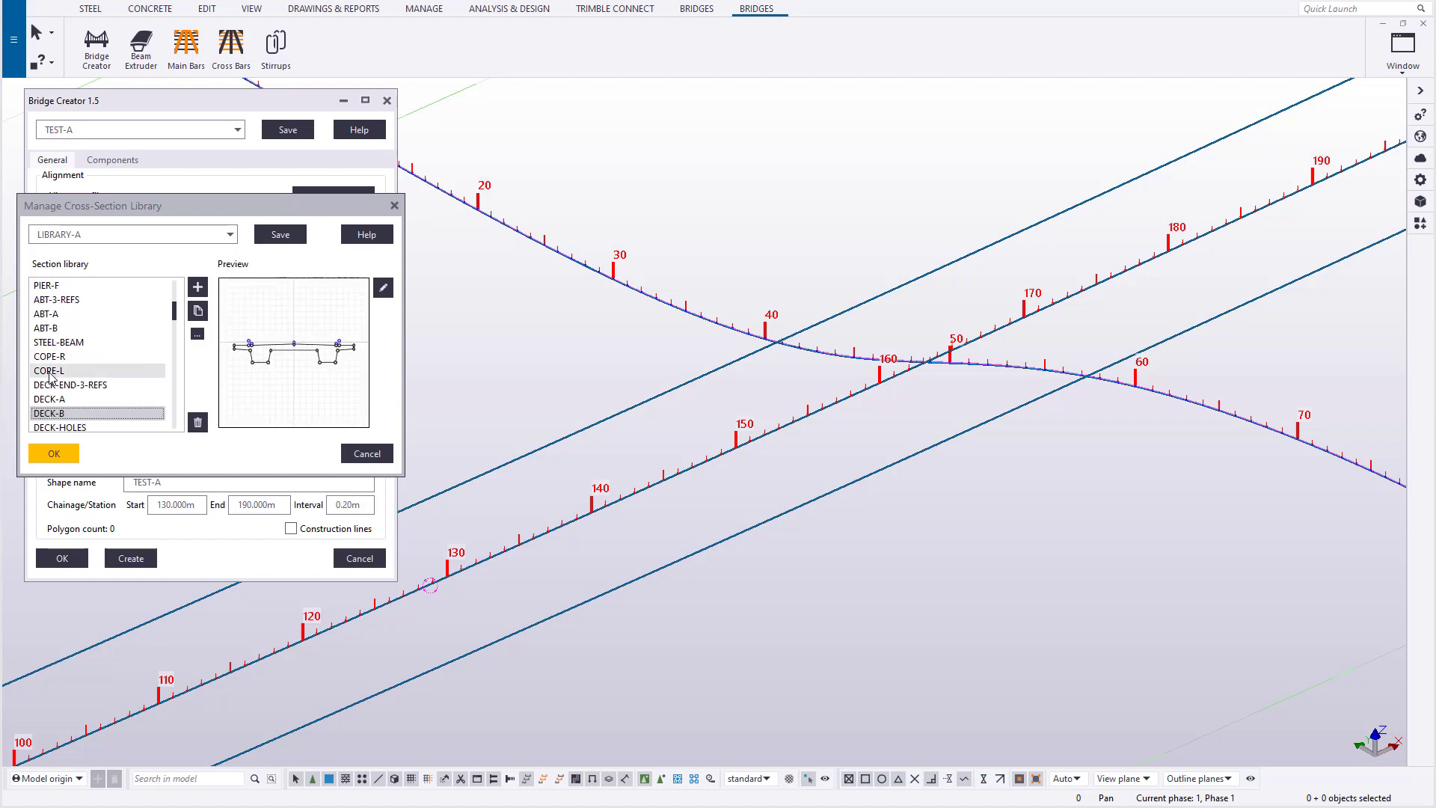
key("Up")
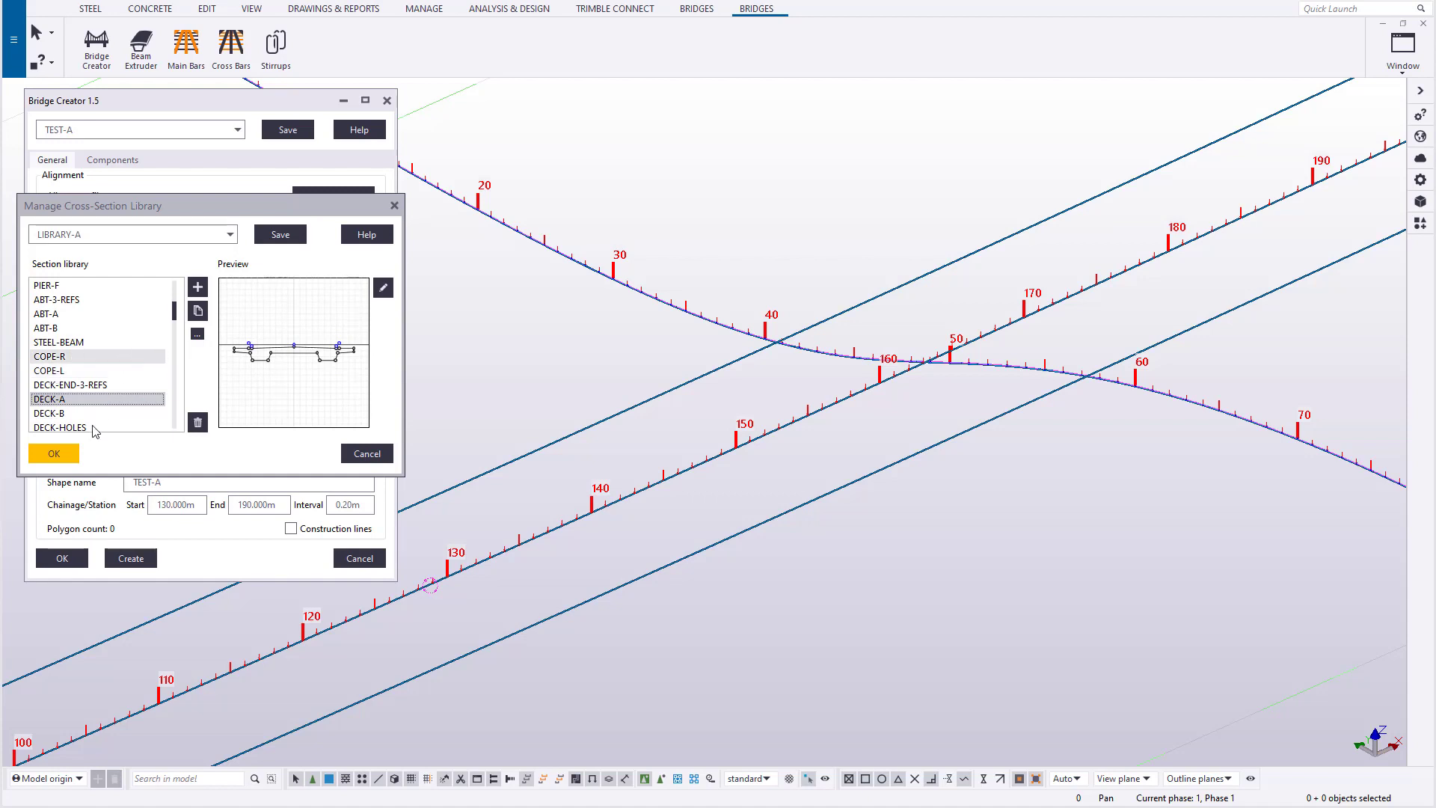
- Add DECK-A as a key section at chainage 130.000m and save the settings
left_click(60, 454)
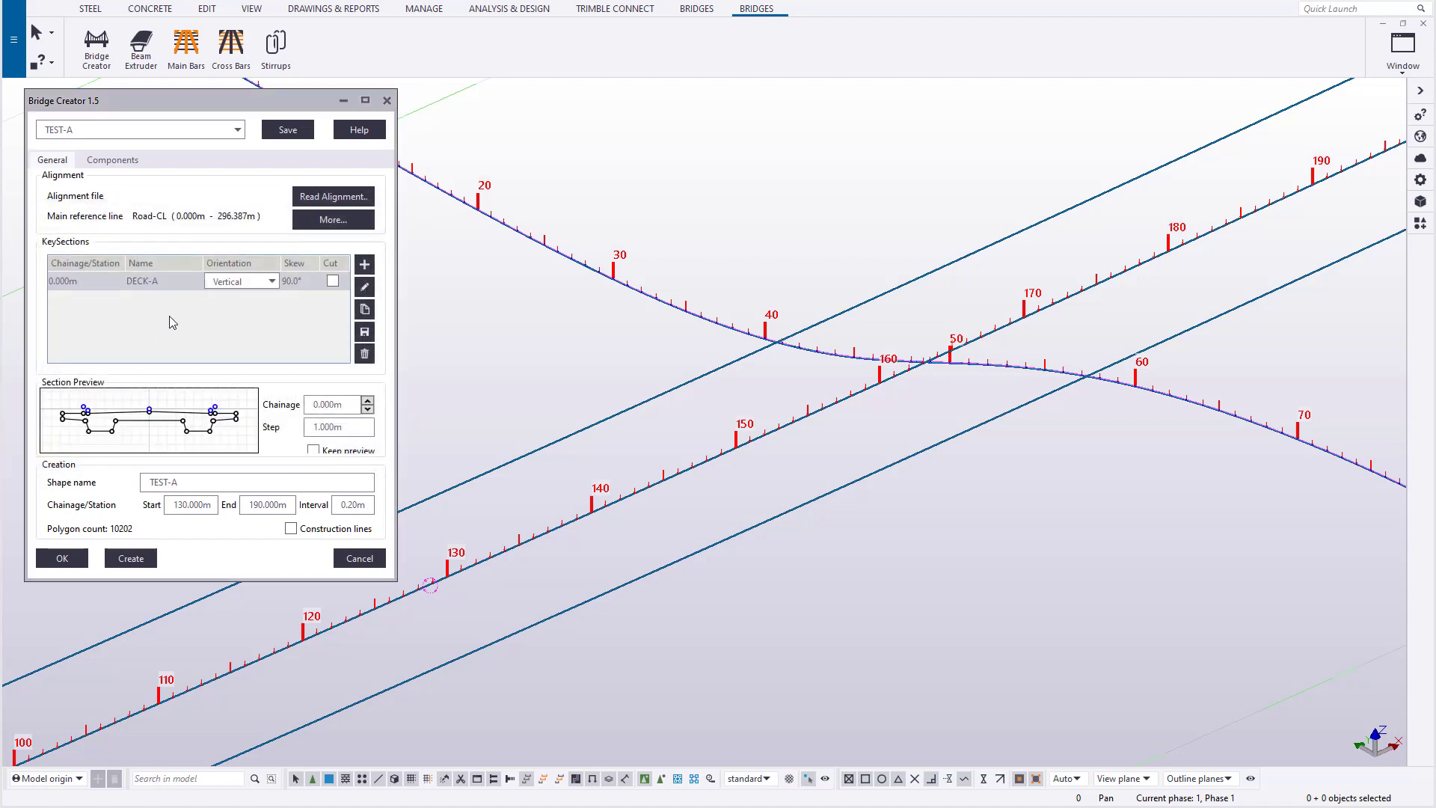
left_click(78, 282)
type("130")
left_click(160, 281)
left_click(288, 132)
- Open the DECK-A cross-section and attach the ml_2 proxy point to Road-CL
left_click(365, 290)
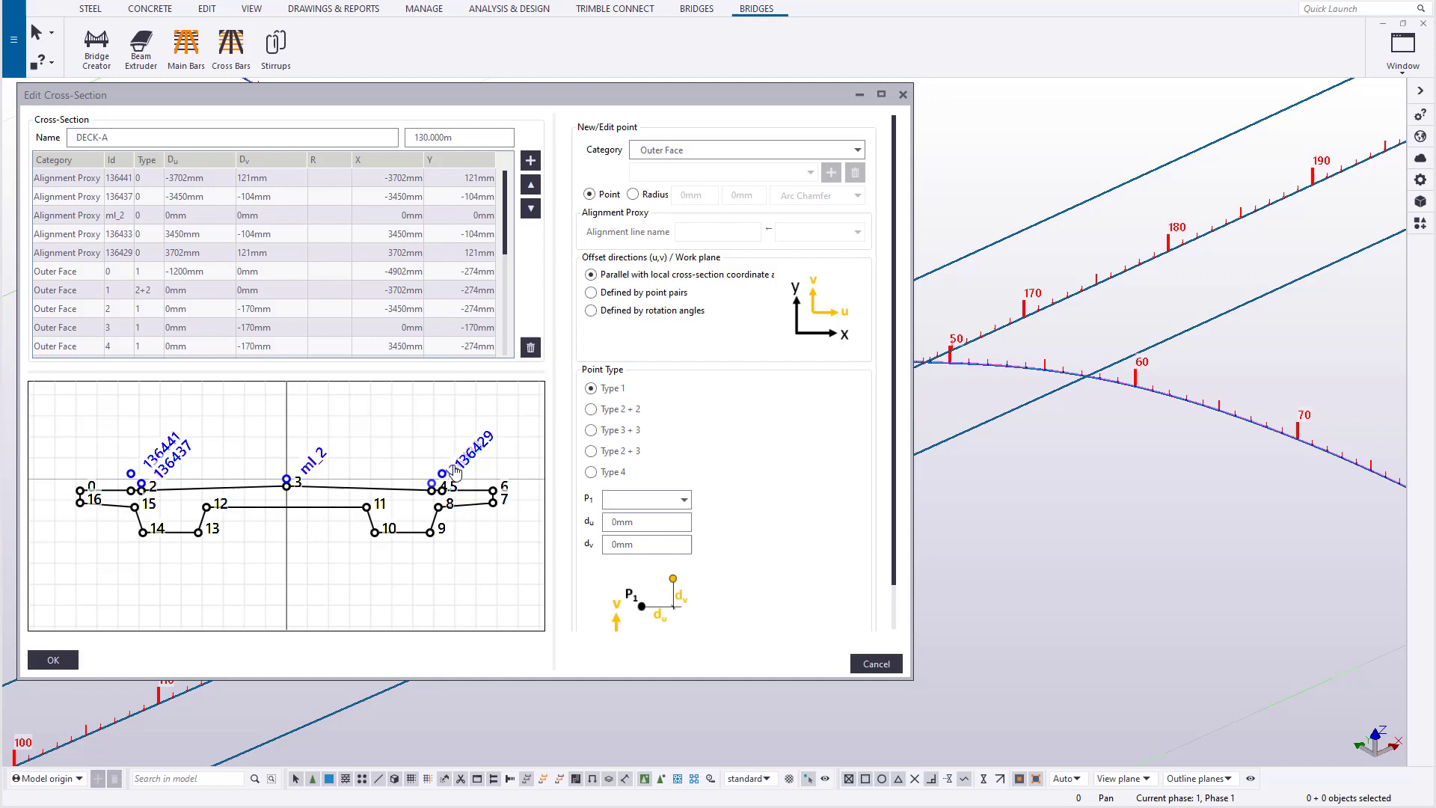
left_click(323, 466)
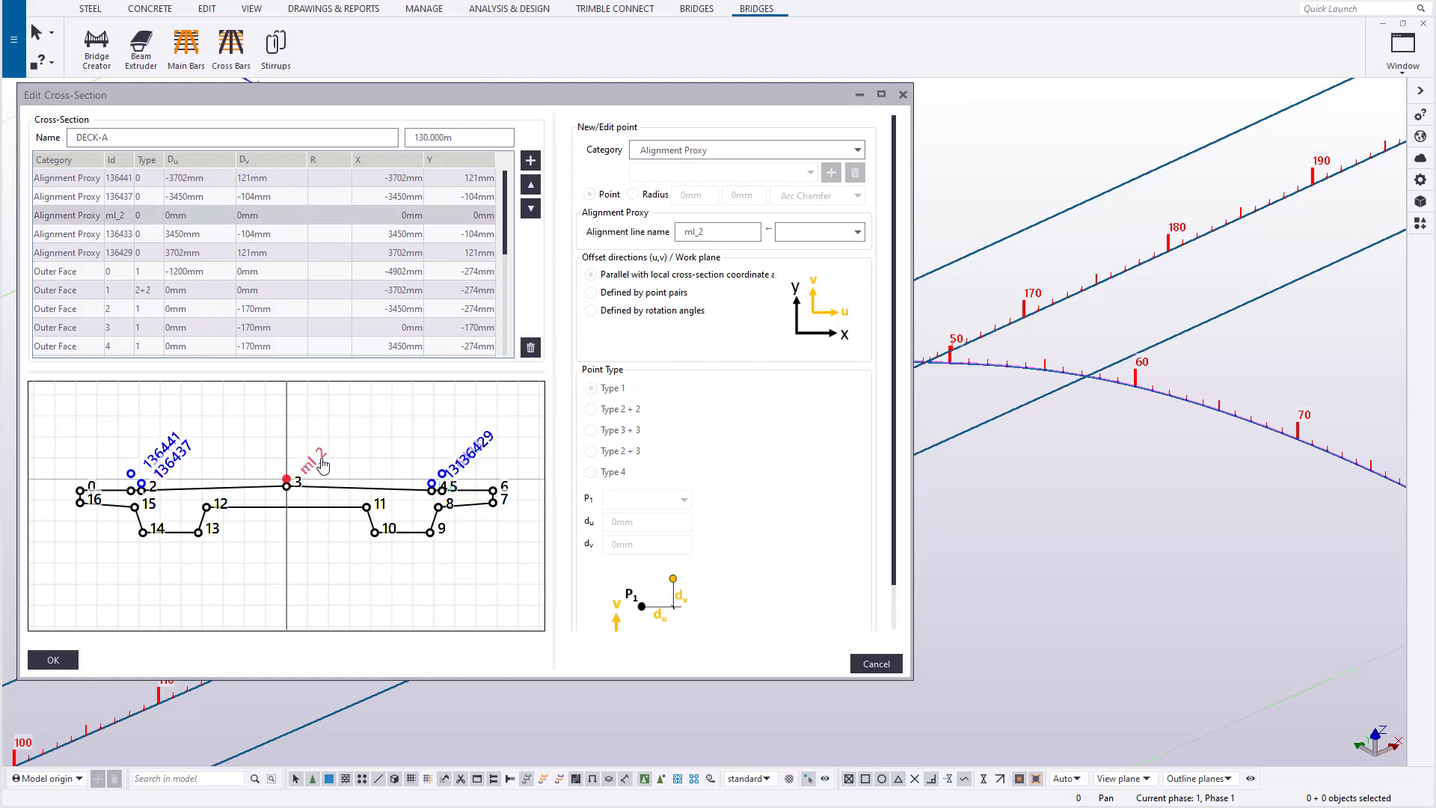
left_click(843, 233)
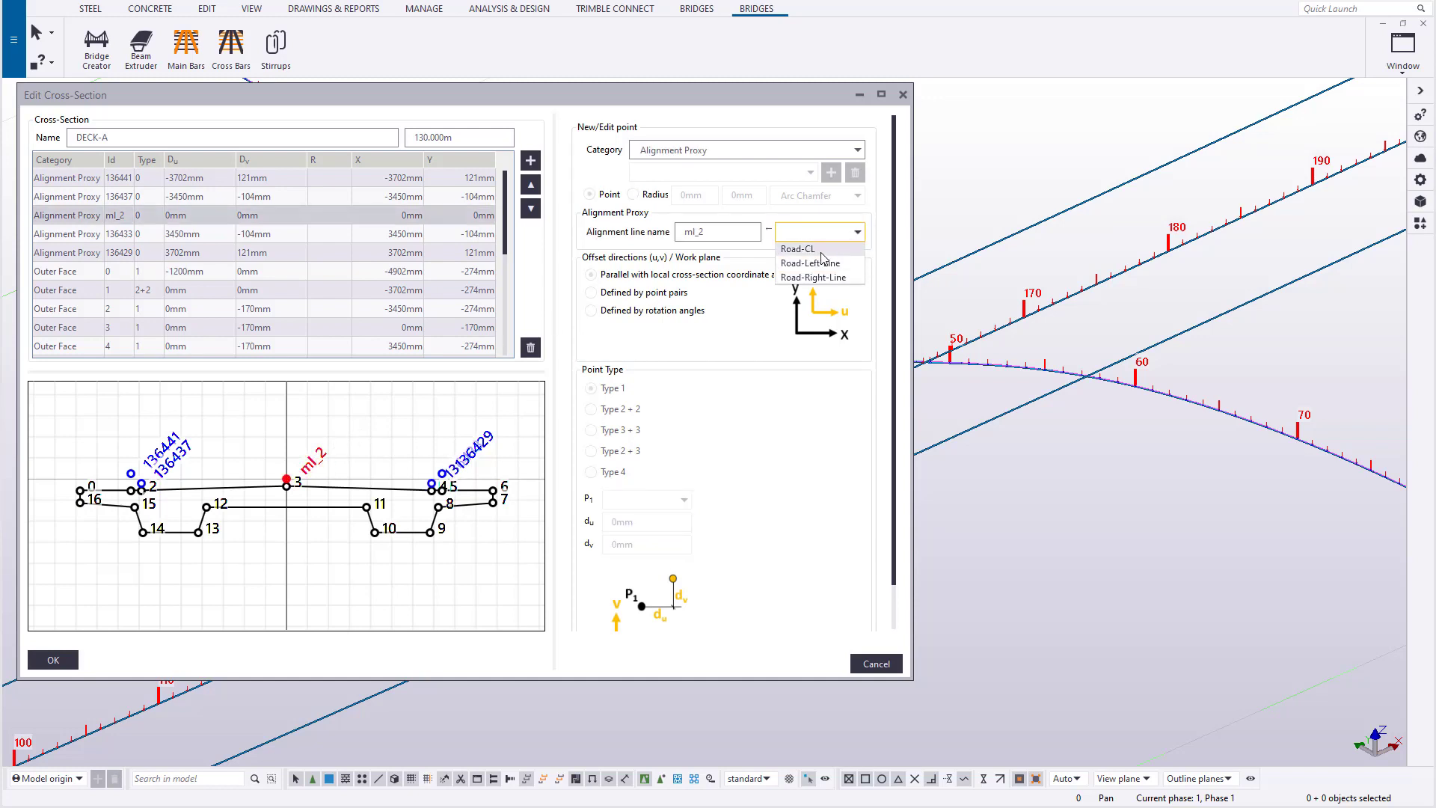
left_click(824, 249)
- Attach alignment proxy 136433 to Road-Right-Line, moving the right deck edge to 6000mm
scroll(463, 509, "up", 5)
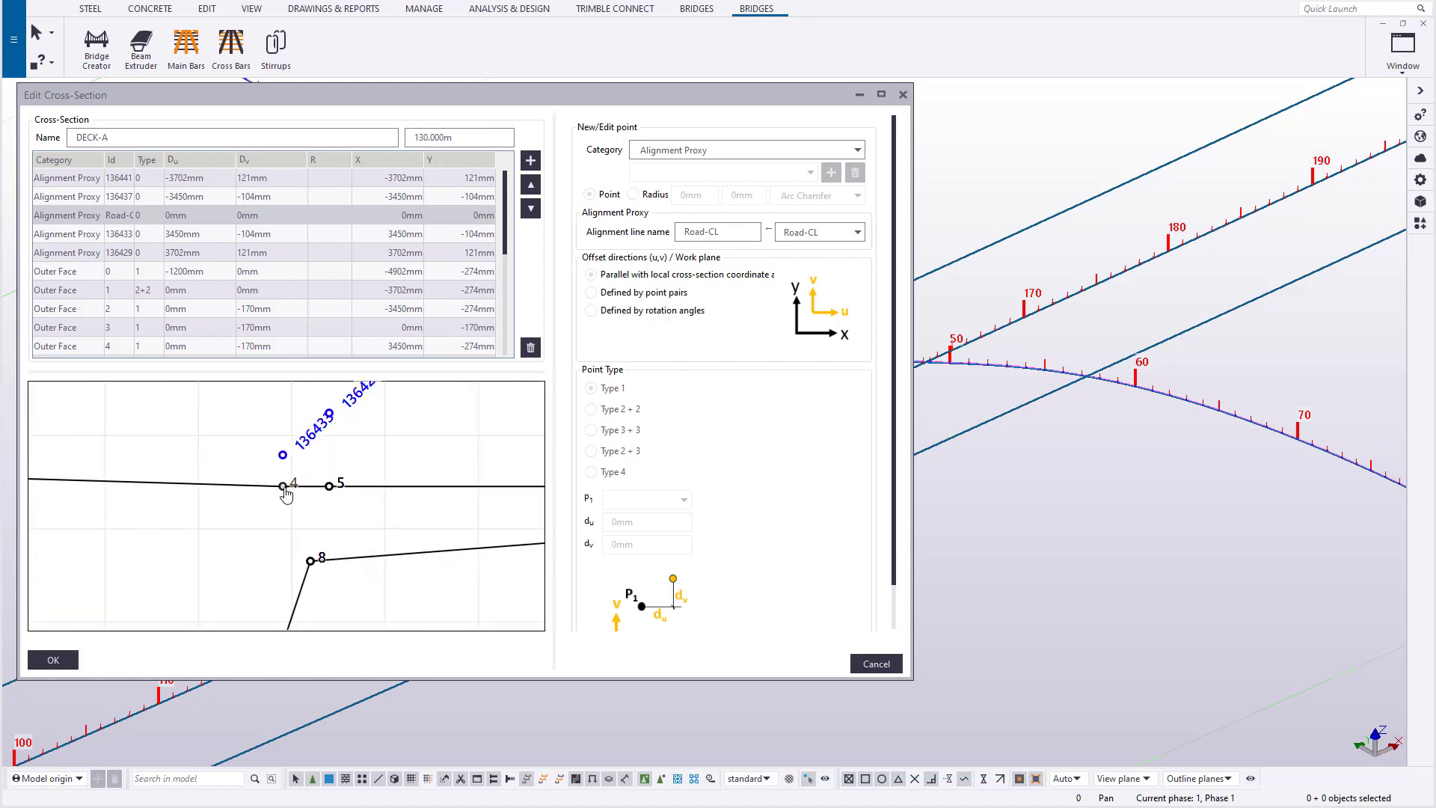
left_click(283, 486)
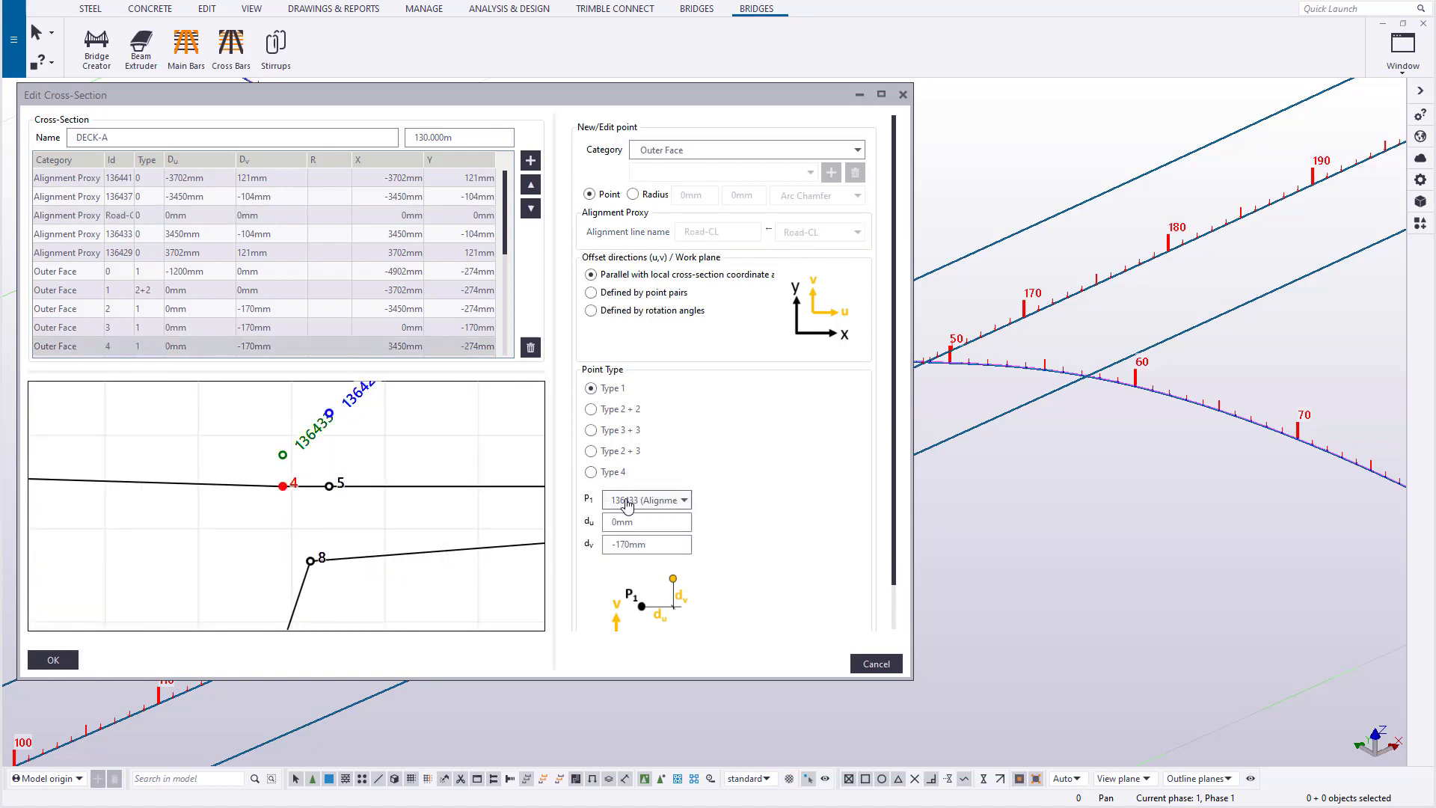
left_click(282, 455)
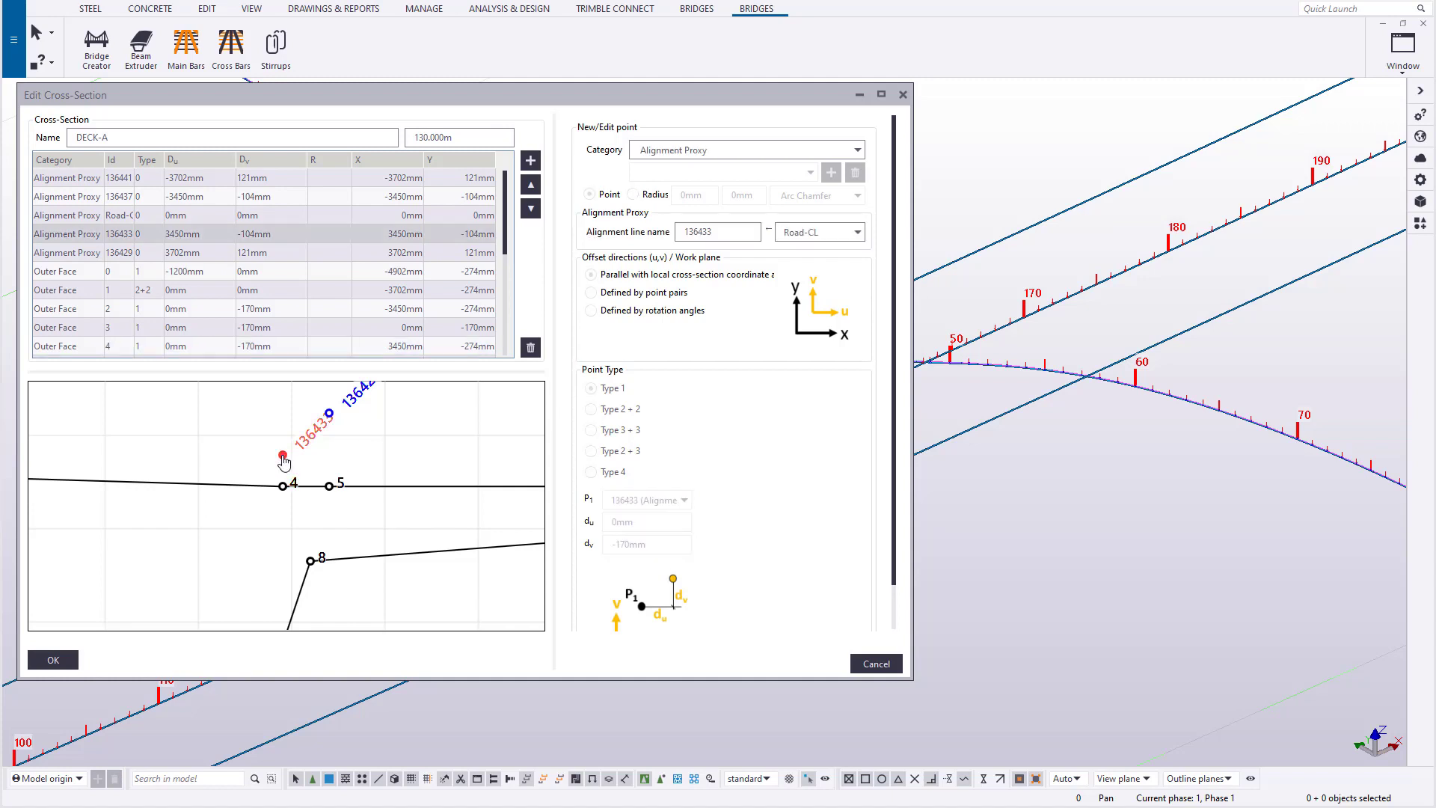
left_click(802, 235)
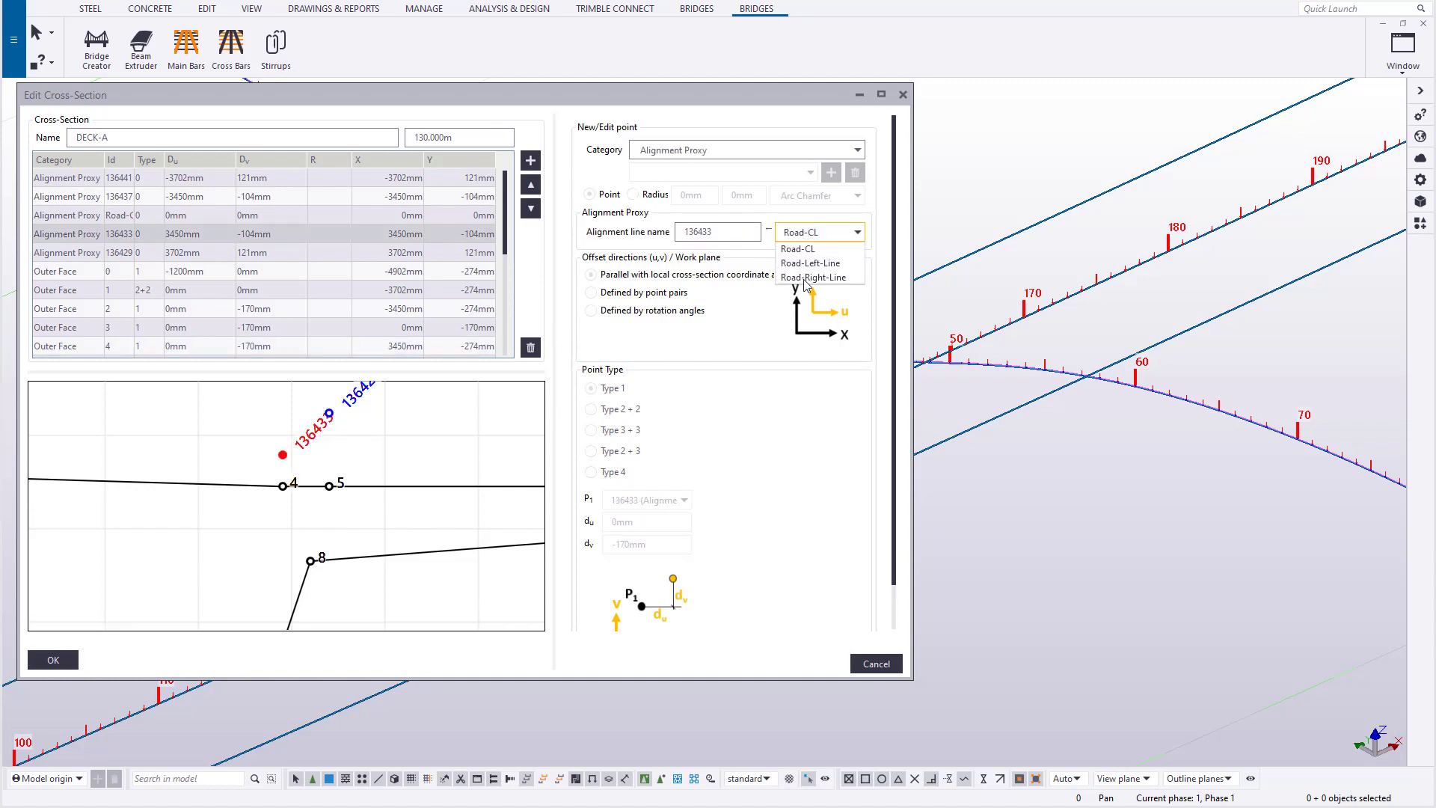
left_click(804, 277)
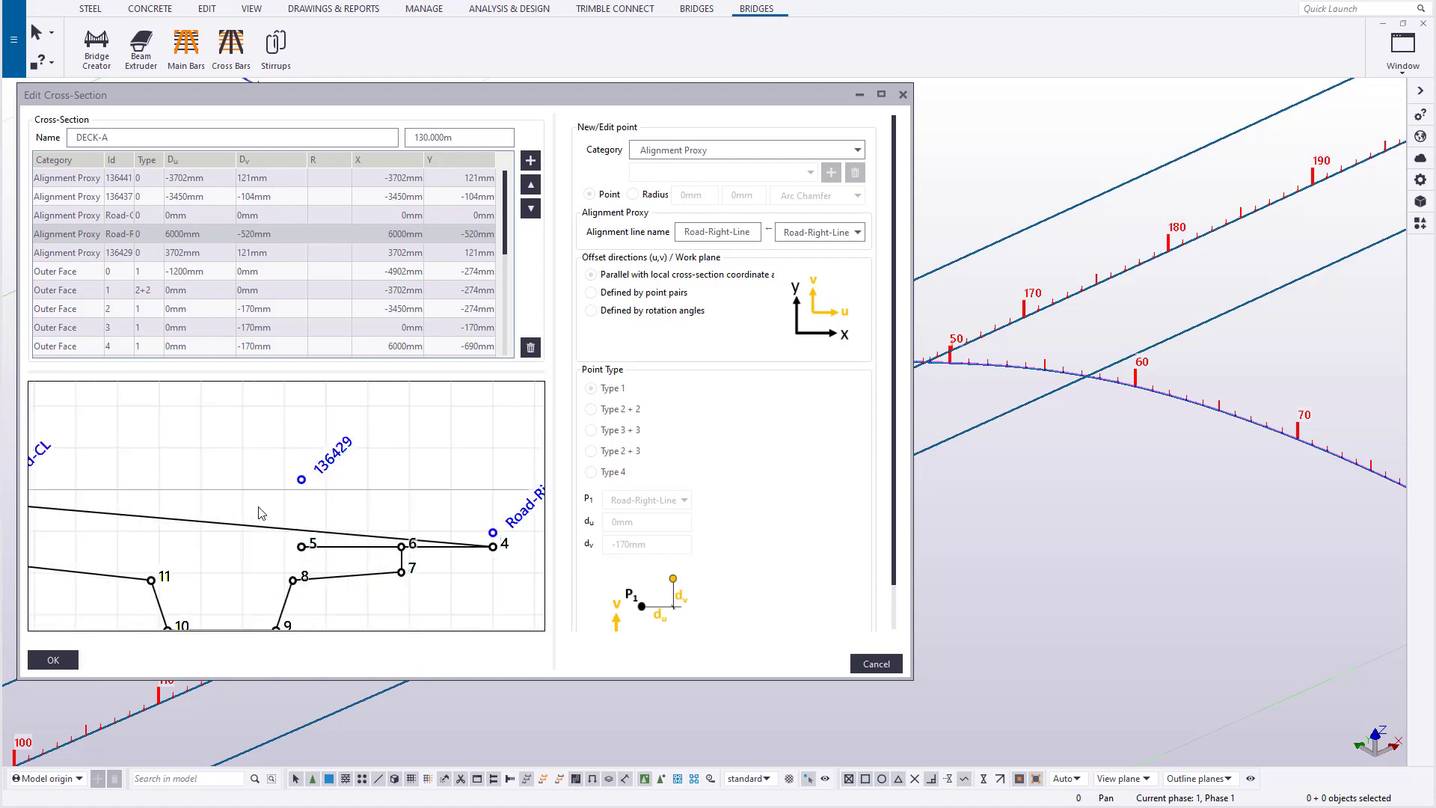
- Reference DECK-A outer point 5 to point 4 (Outer Face) instead of proxy 136429
left_click(303, 547)
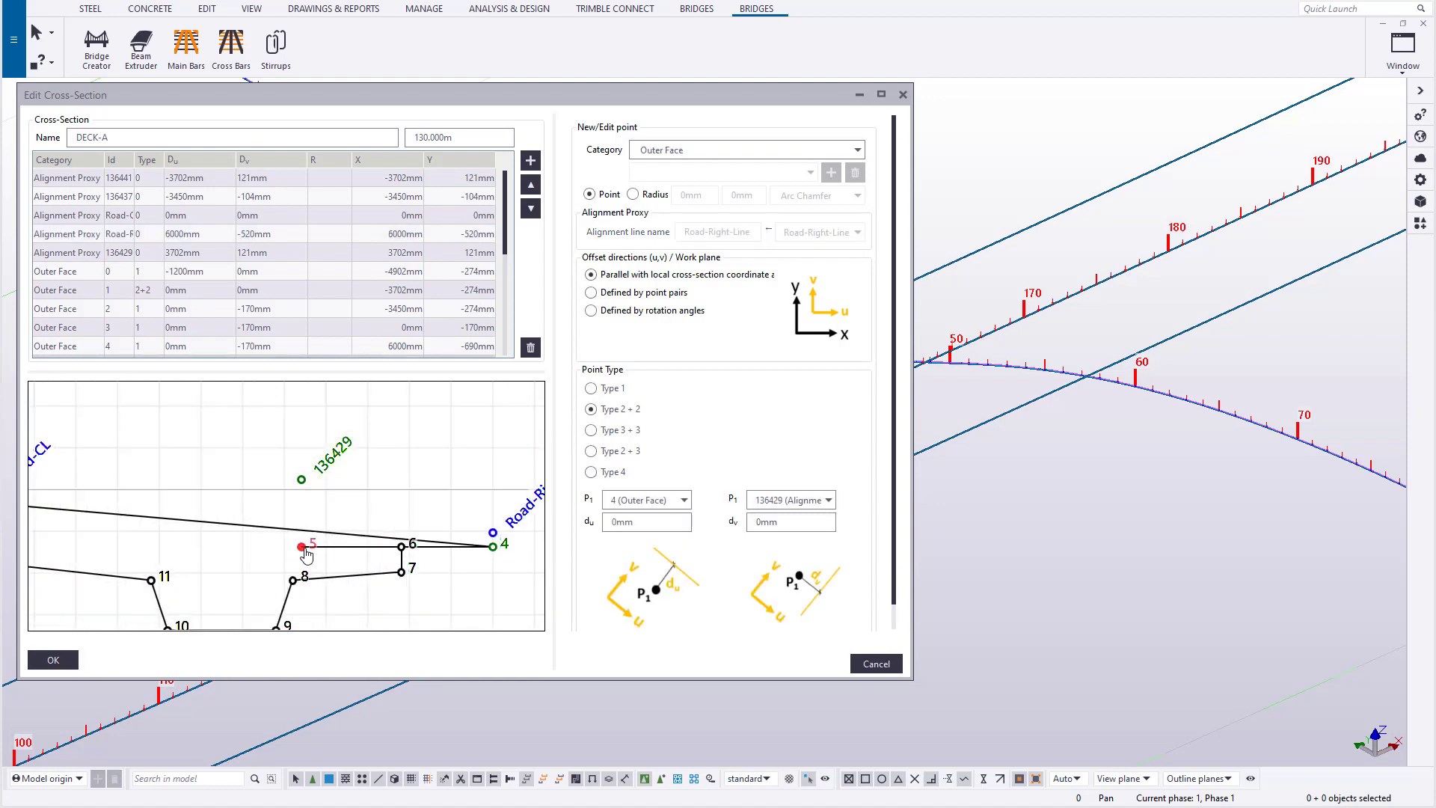
left_click(806, 507)
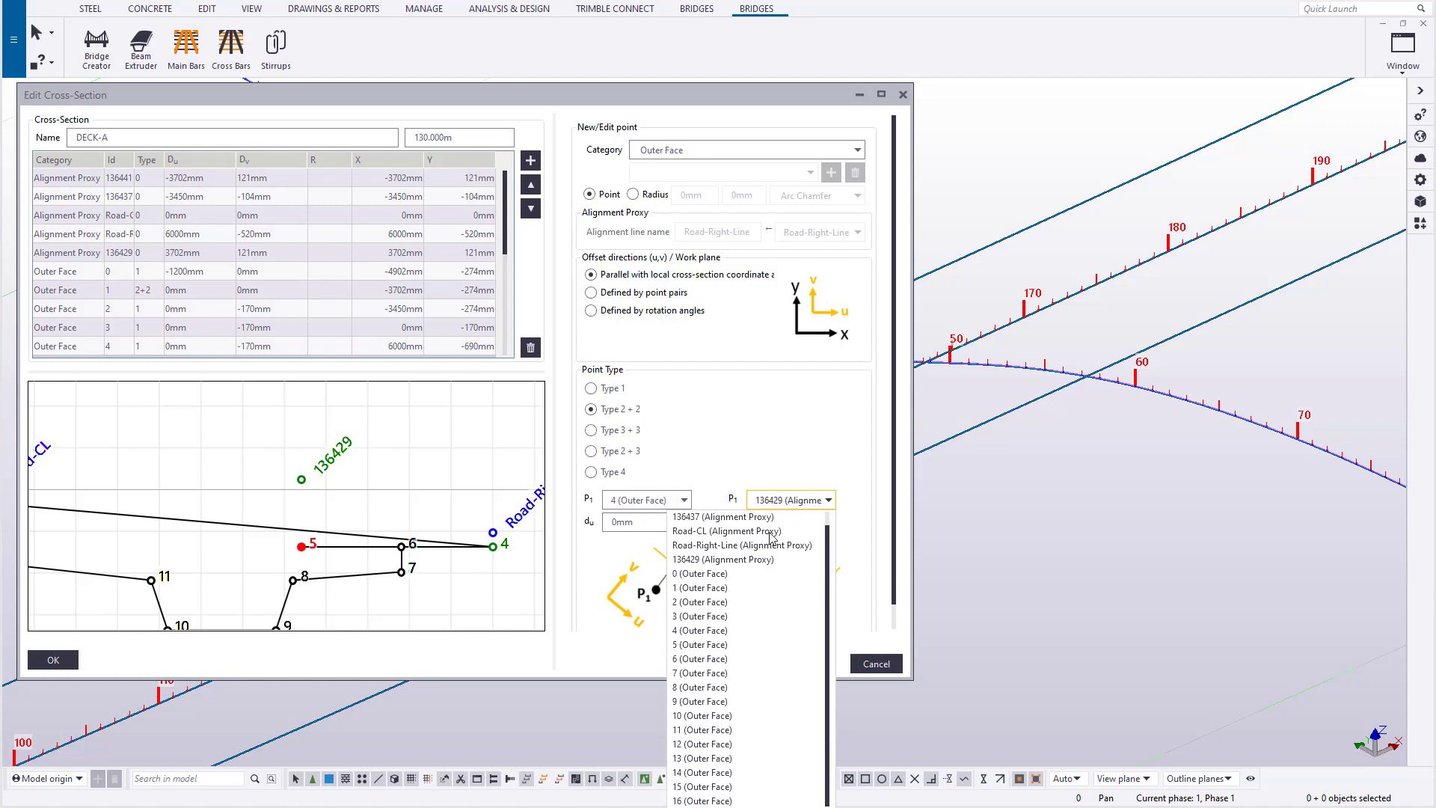
left_click(711, 639)
scroll(323, 516, "down", 5)
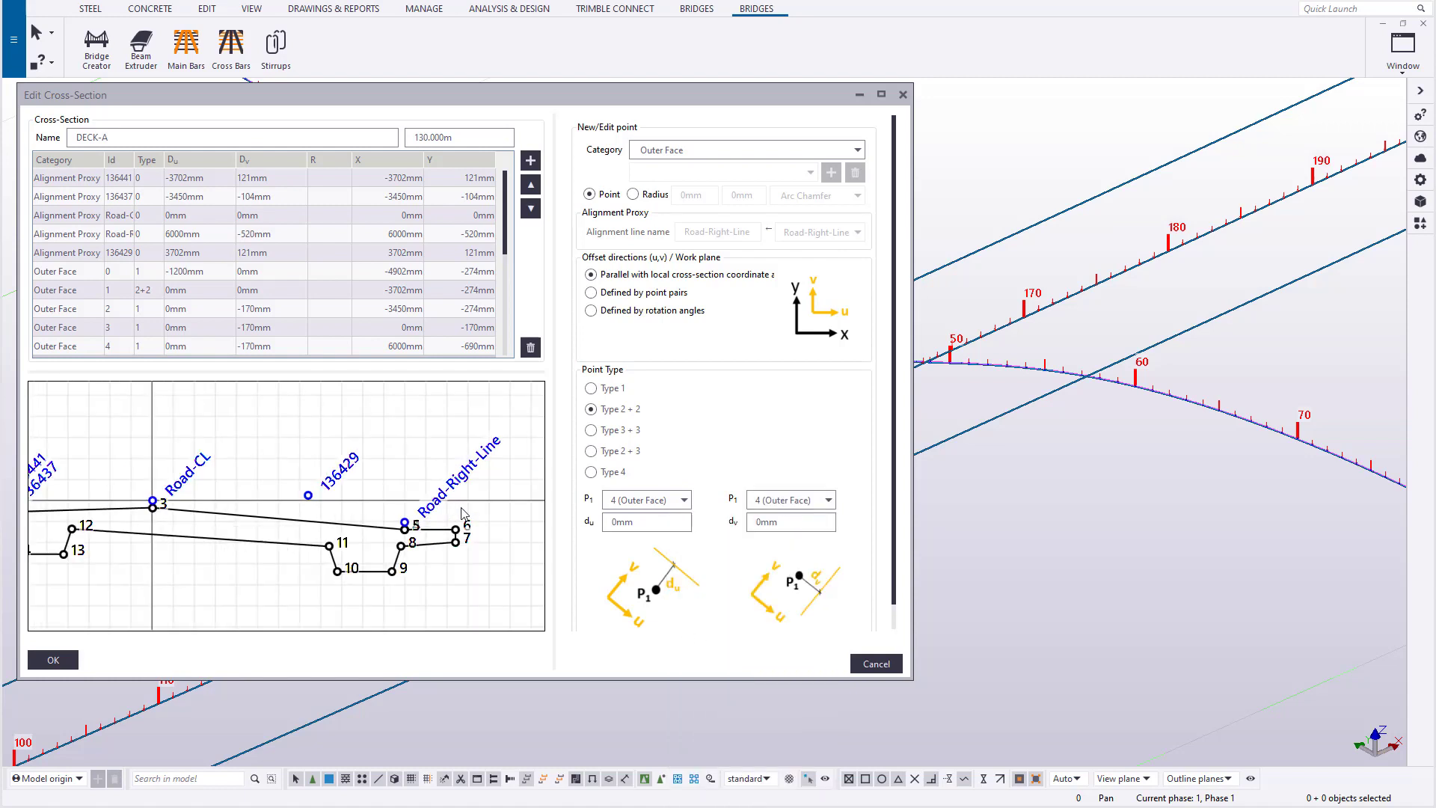
scroll(271, 528, "up", 3)
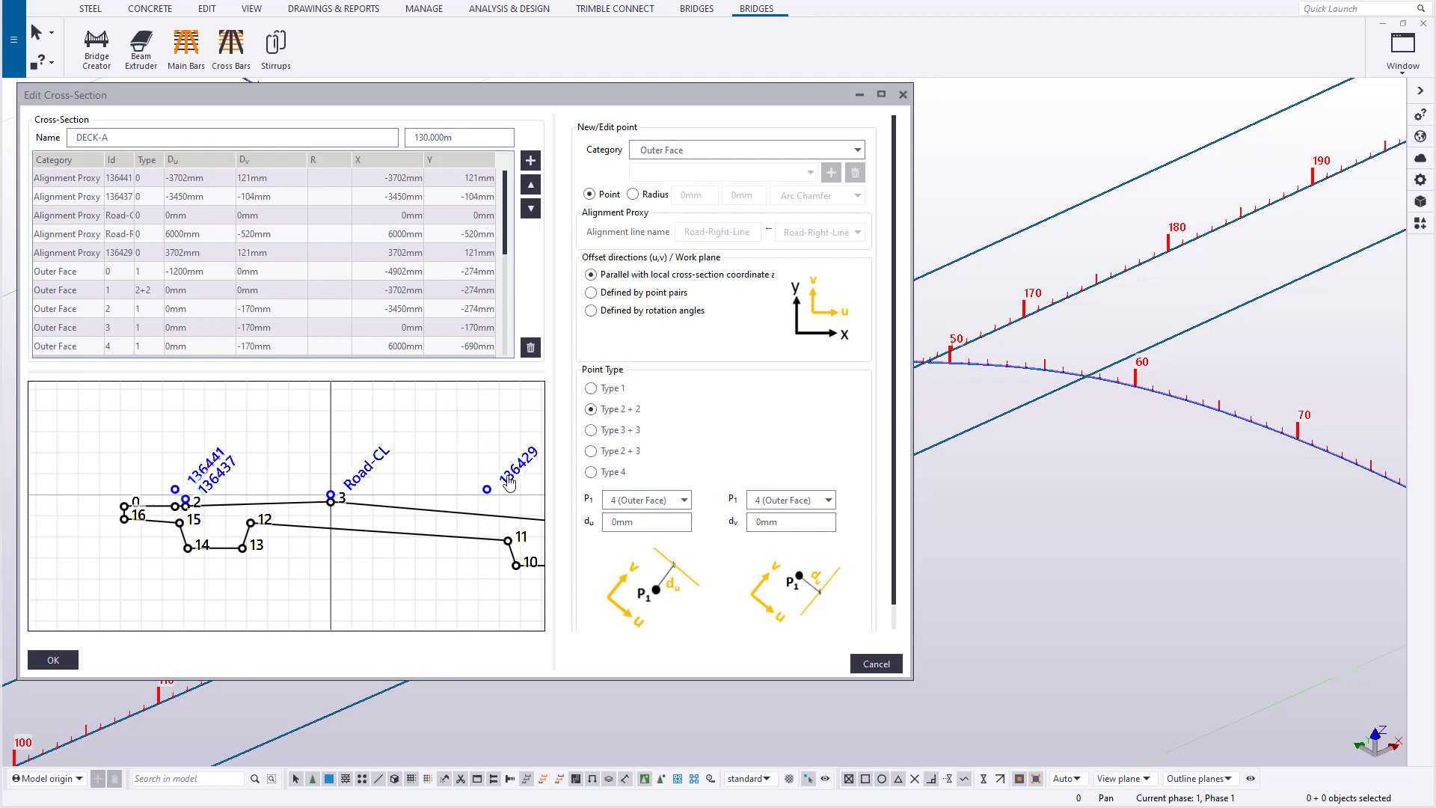
scroll(363, 480, "down", 2)
scroll(482, 490, "up", 5)
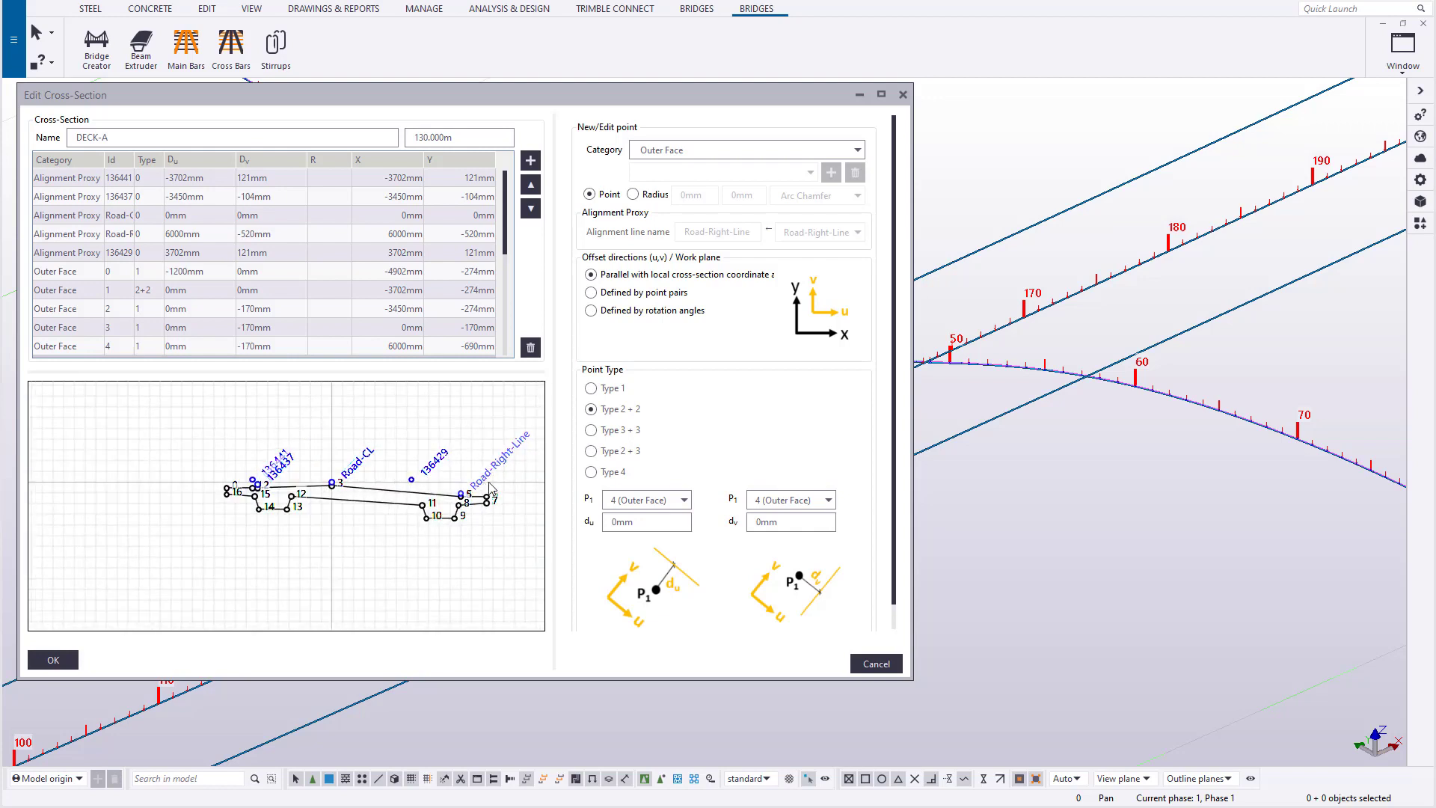
scroll(482, 490, "down", 3)
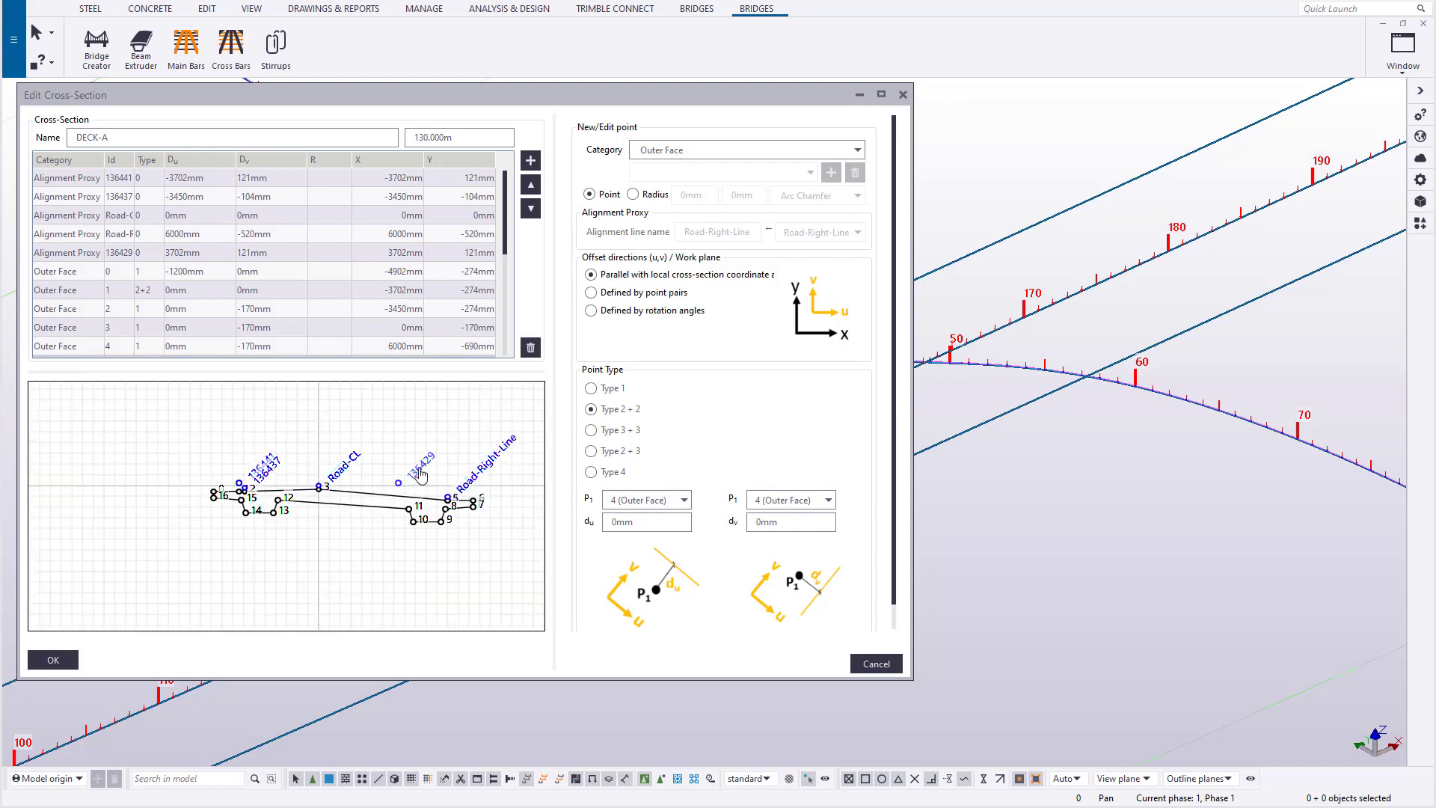
- Delete proxy 136429 and attach proxy 136437 to Road-Left-Line
left_click(420, 474)
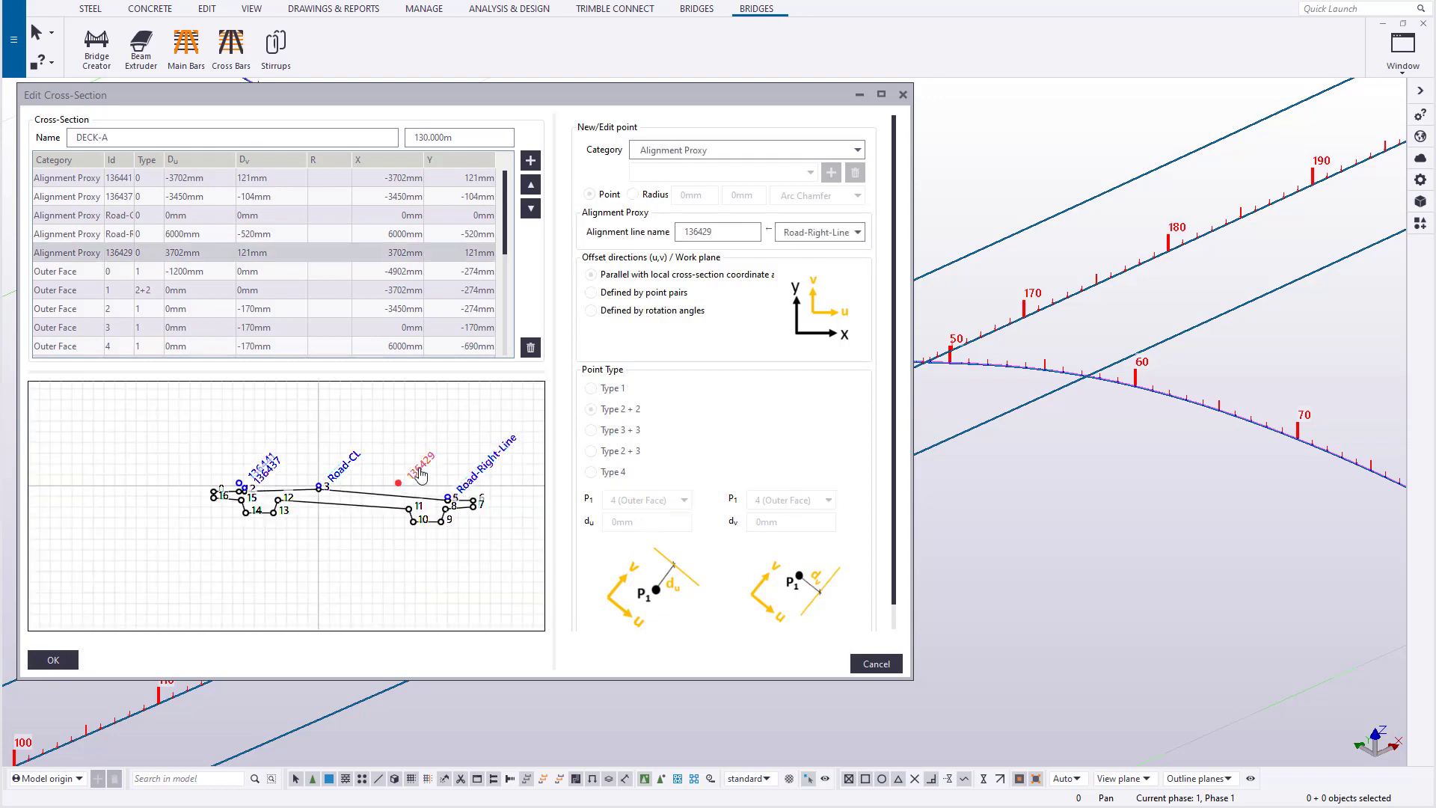
left_click(531, 347)
scroll(252, 488, "up", 4)
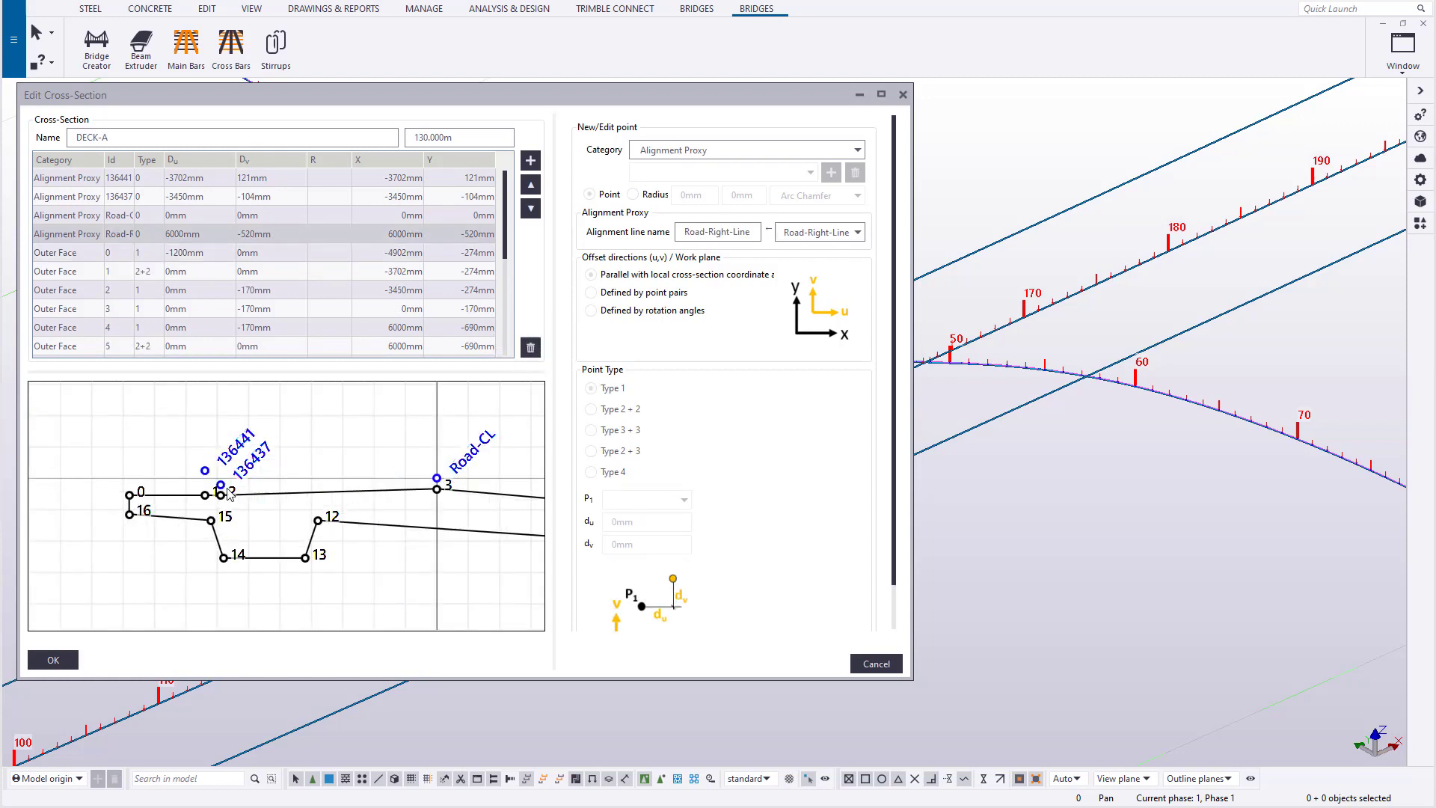
left_click(241, 471)
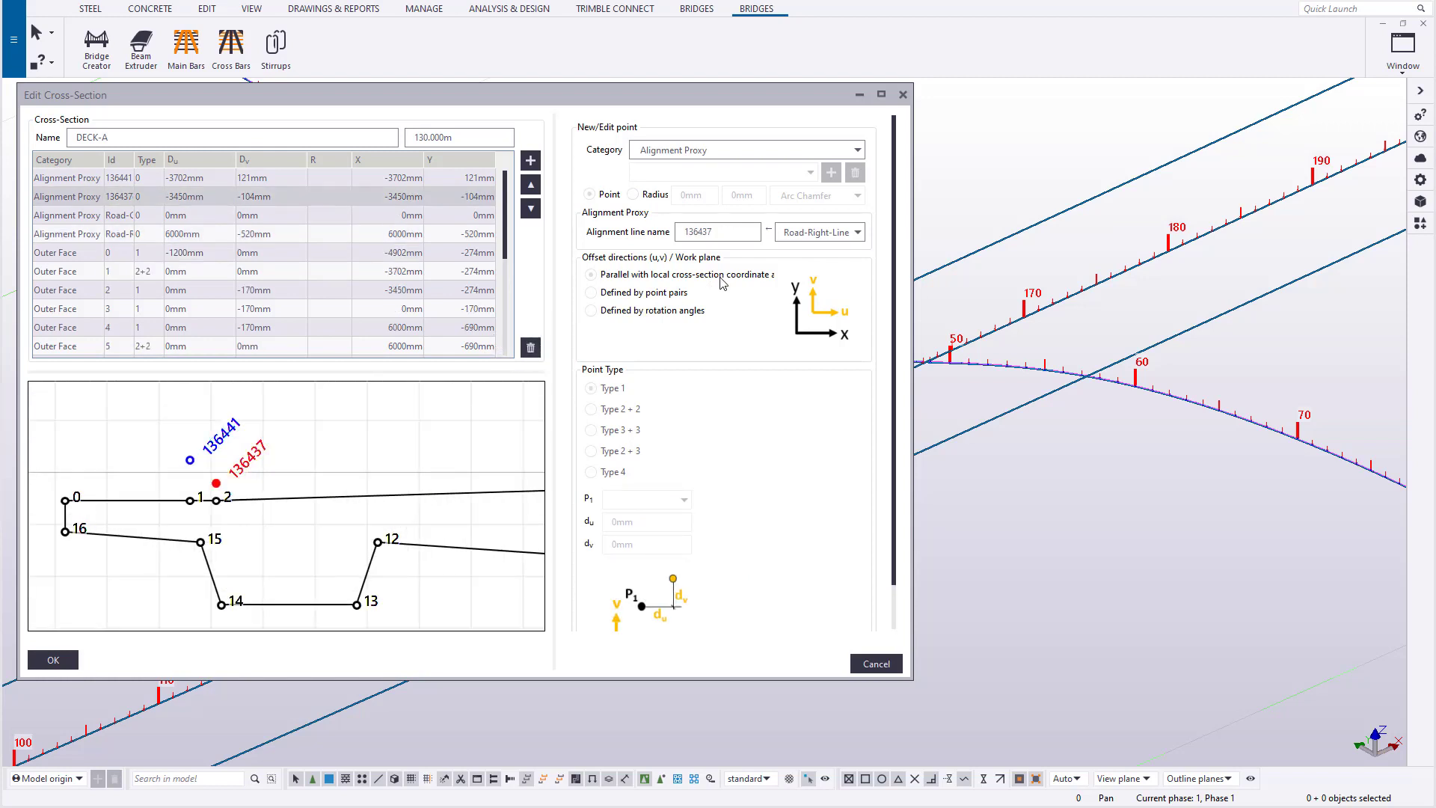
left_click(799, 236)
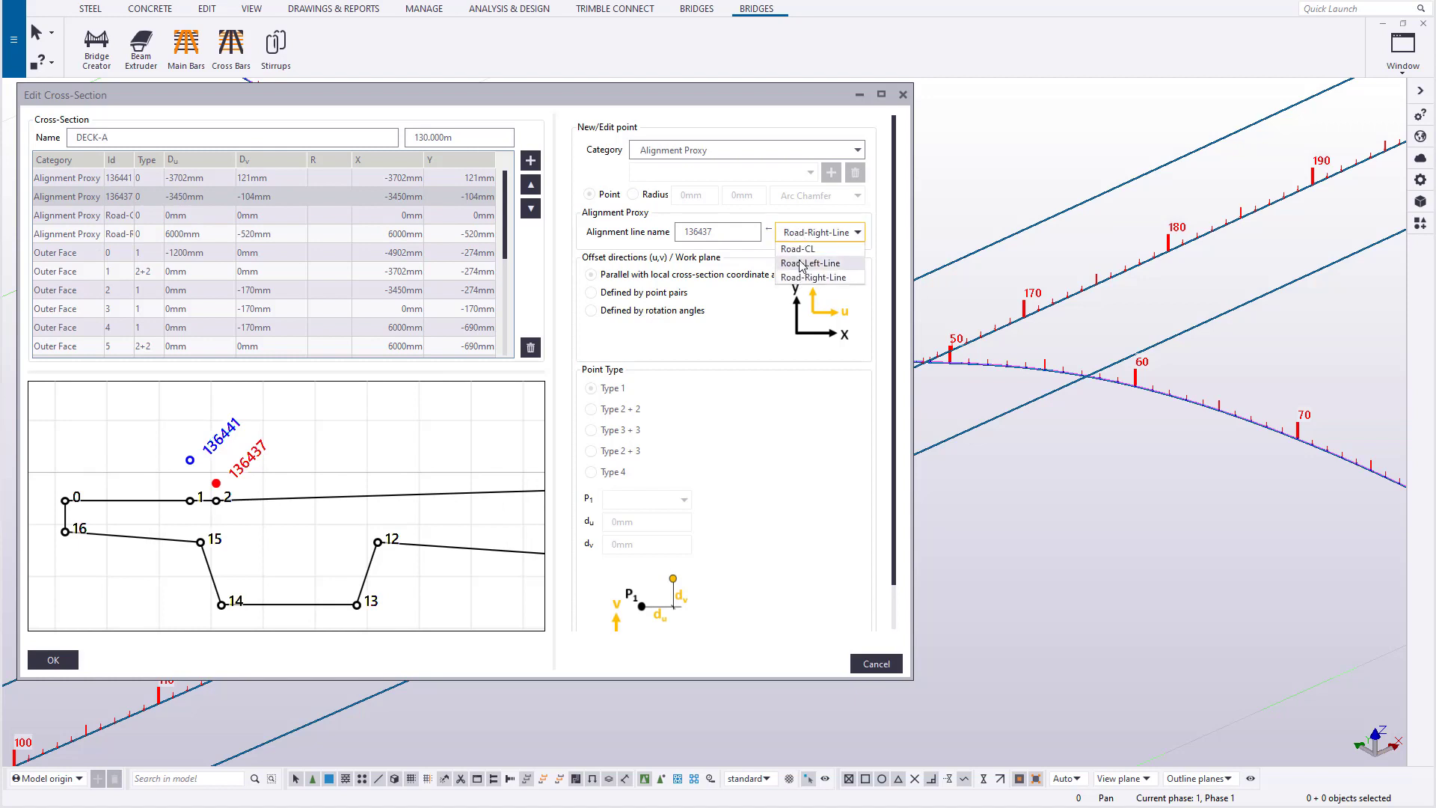
left_click(802, 265)
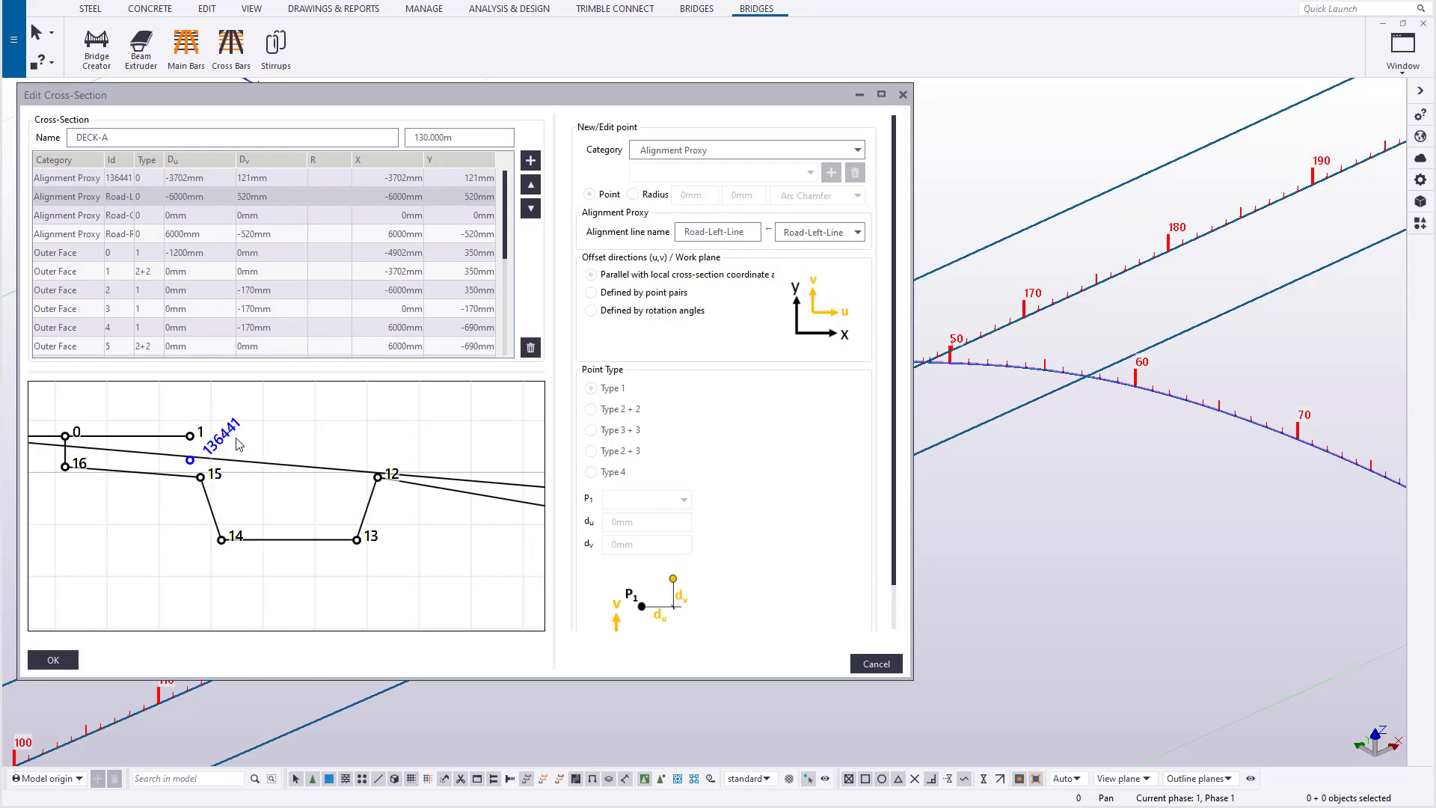
- Reference outer point 1 to point 2 and delete the unused proxy 136441
scroll(367, 491, "down", 2)
scroll(221, 494, "up", 2)
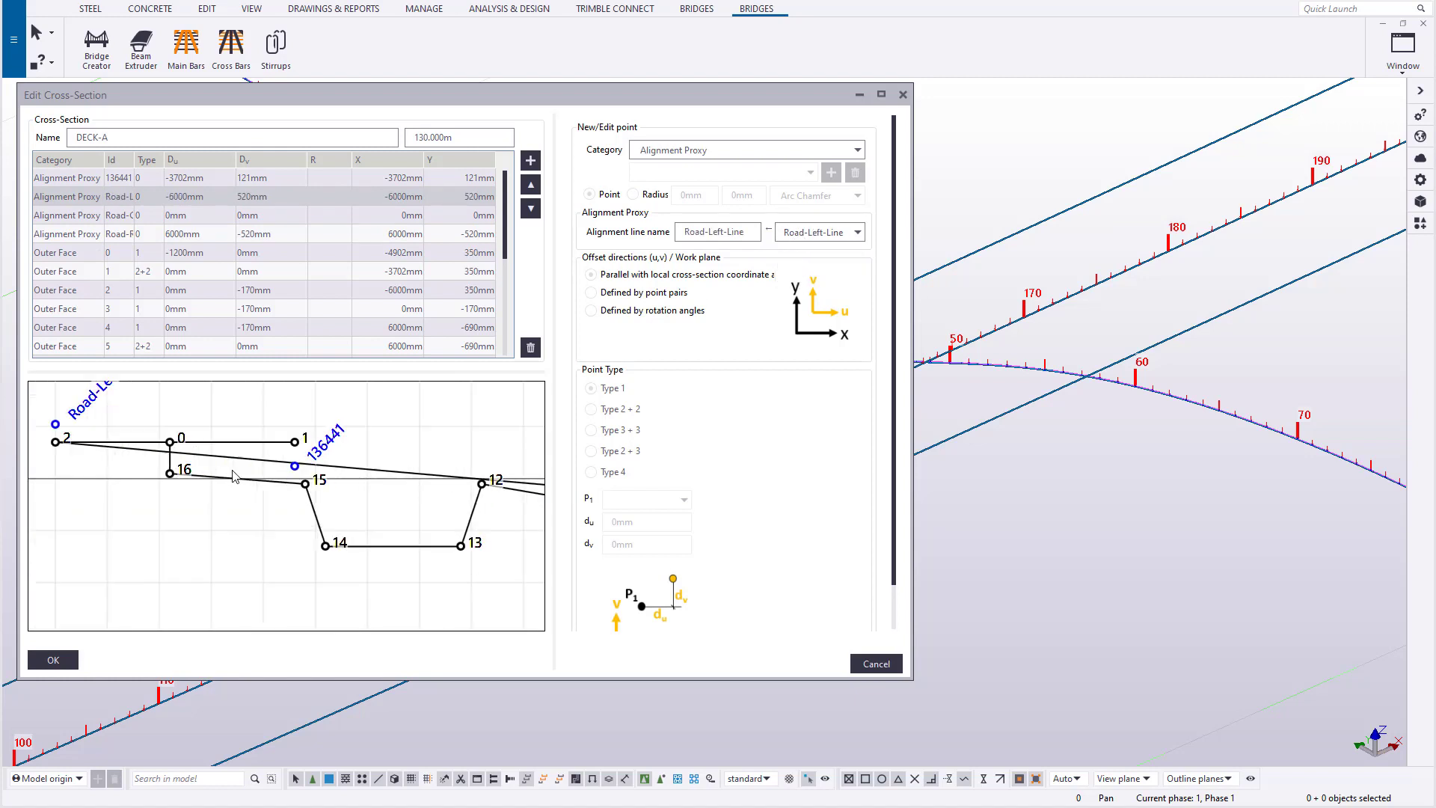
left_click(295, 442)
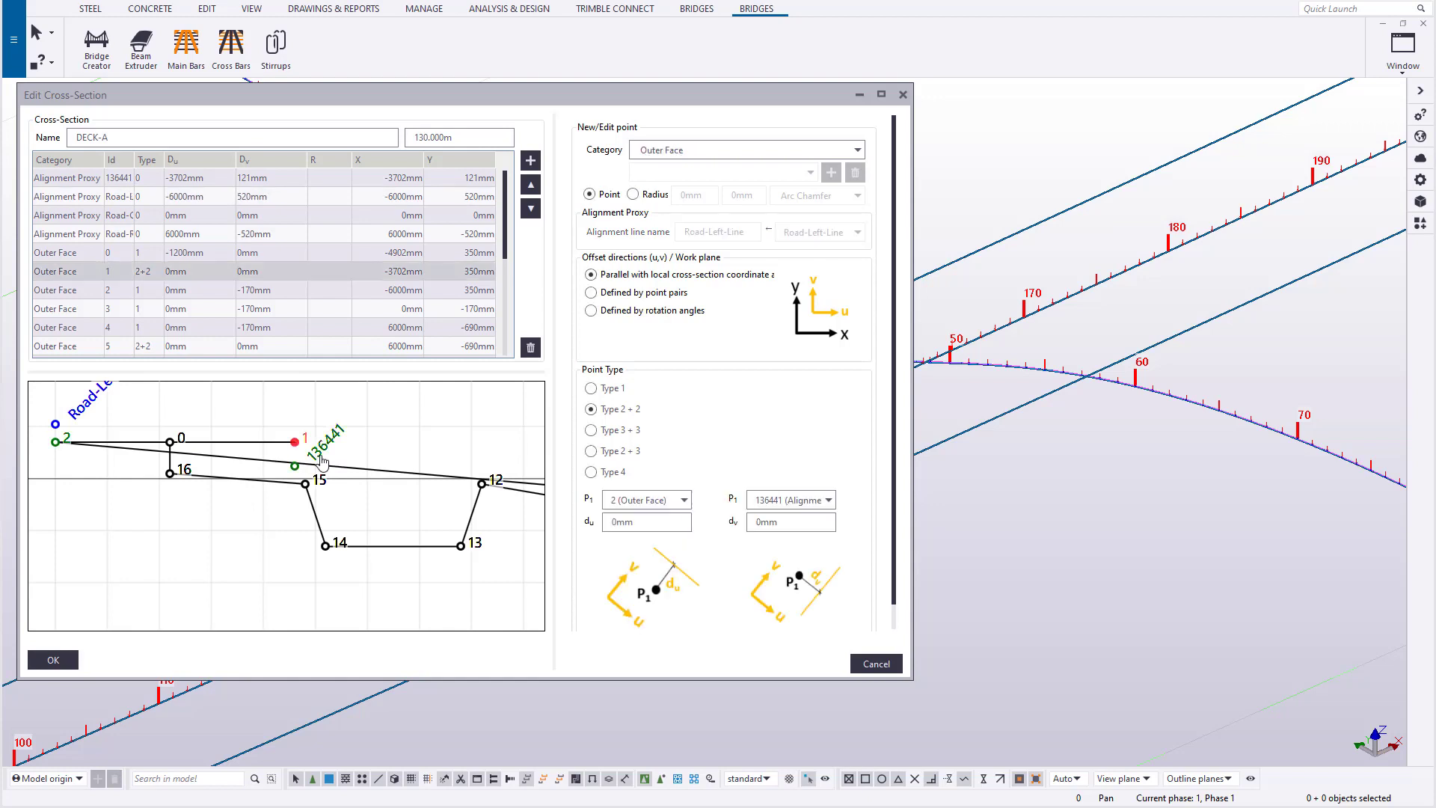
left_click(769, 500)
left_click(718, 602)
scroll(404, 538, "down", 2)
left_click(368, 470)
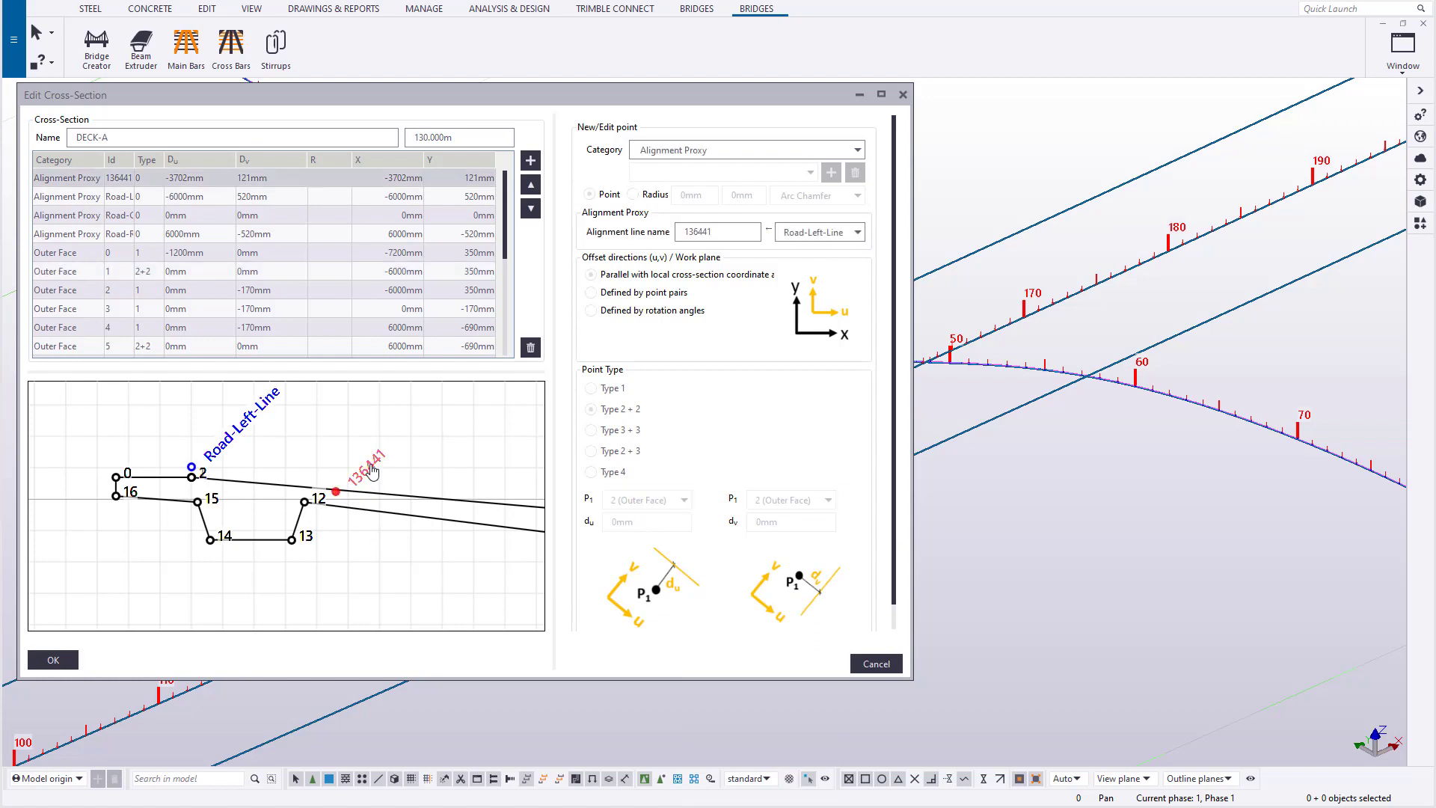
key("Delete")
- Change outer point 12's vertical offset dv to 400mm
scroll(258, 473, "down", 2)
scroll(304, 491, "up", 2)
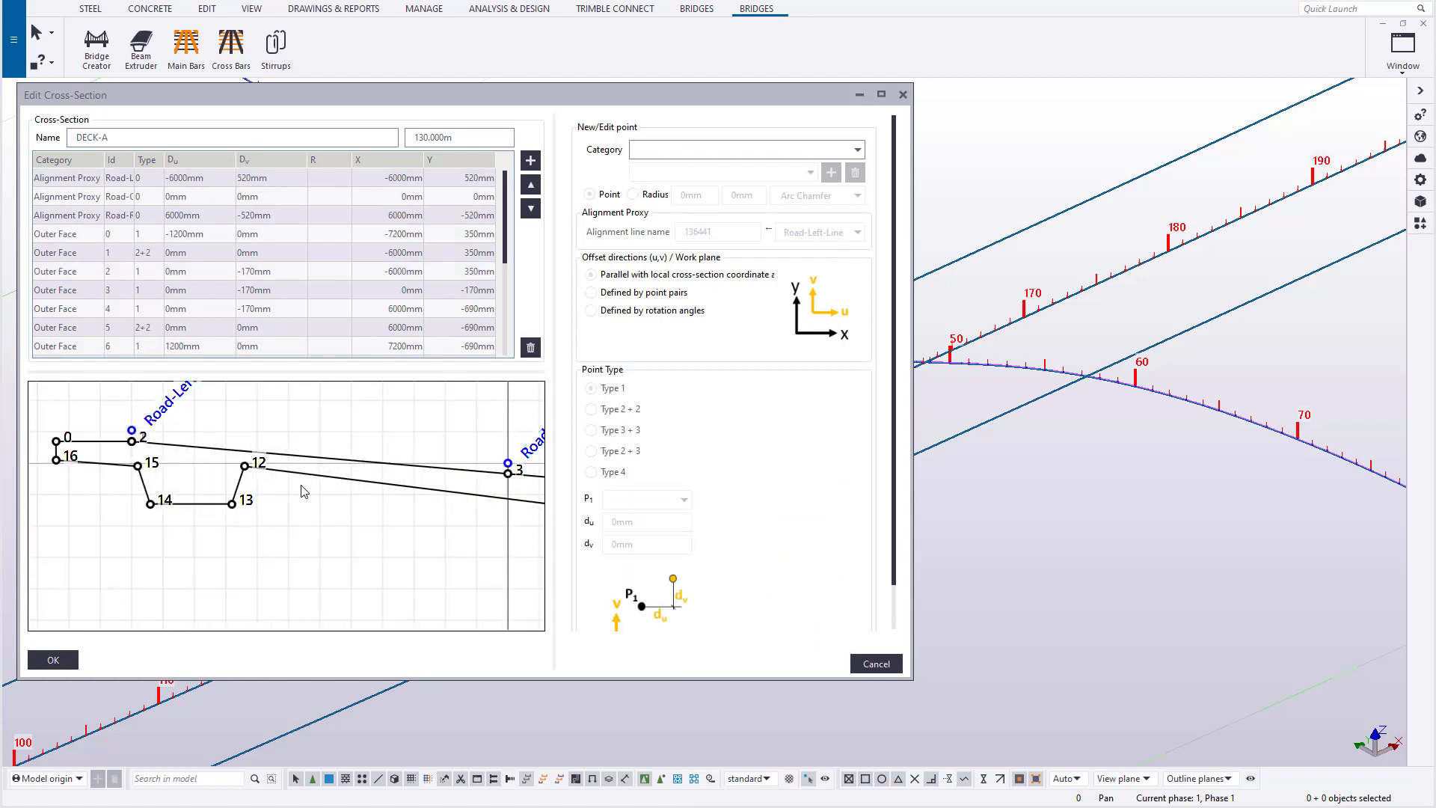
scroll(243, 497, "down", 2)
scroll(223, 494, "down", 1)
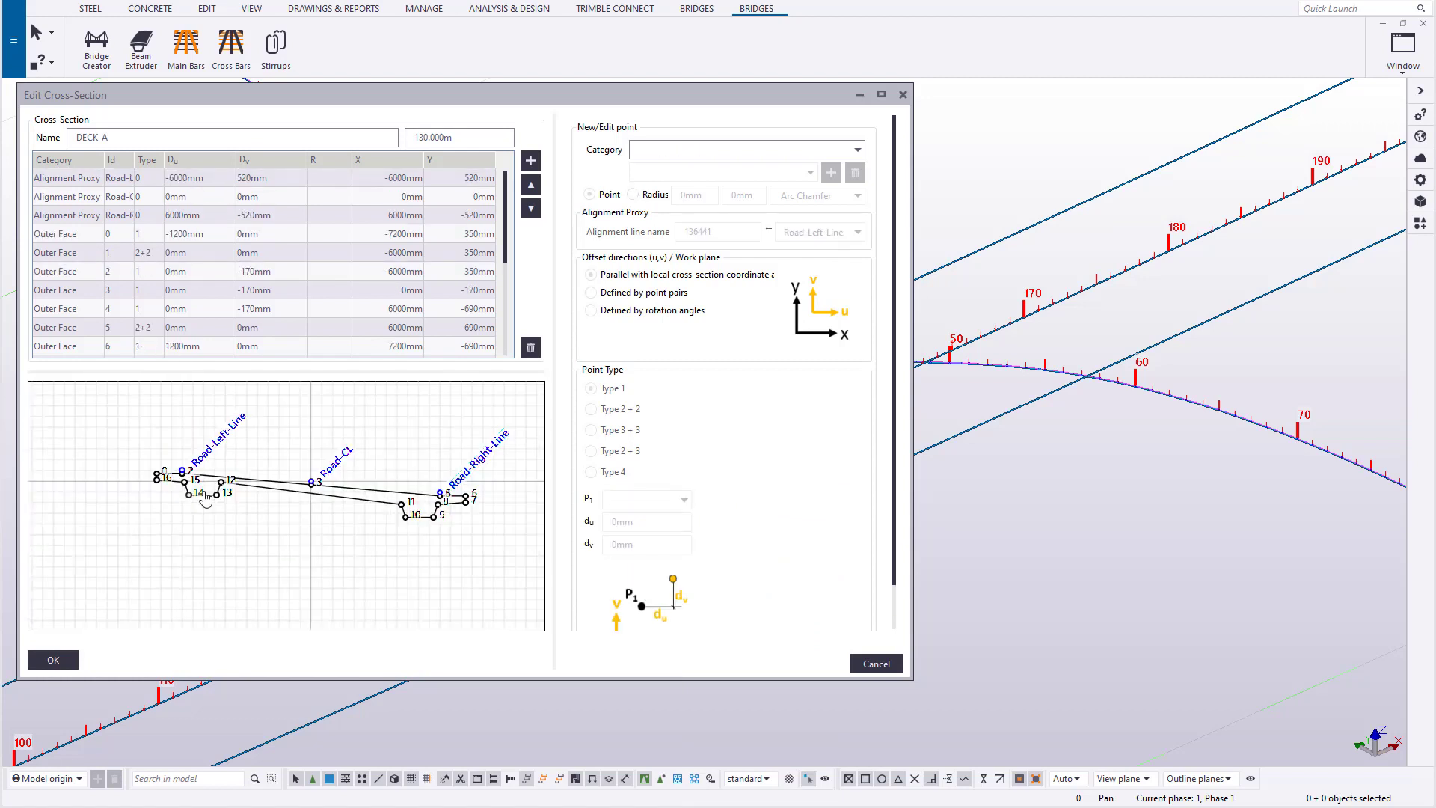
scroll(232, 496, "up", 2)
left_click(207, 484)
scroll(208, 488, "up", 2)
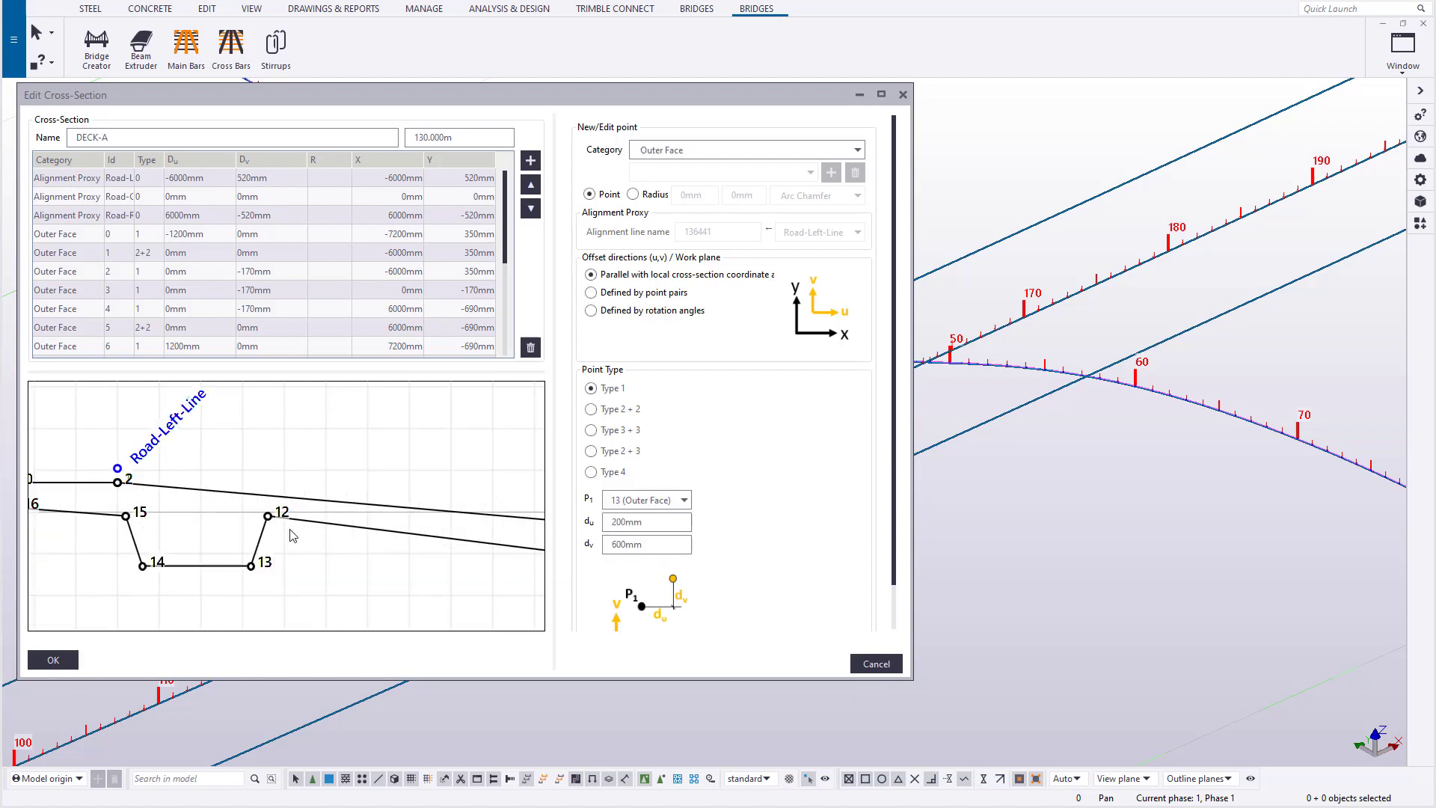
left_click(614, 545)
key("BackSpace")
type("4")
left_click(386, 577)
scroll(252, 513, "down", 2)
scroll(251, 513, "down", 2)
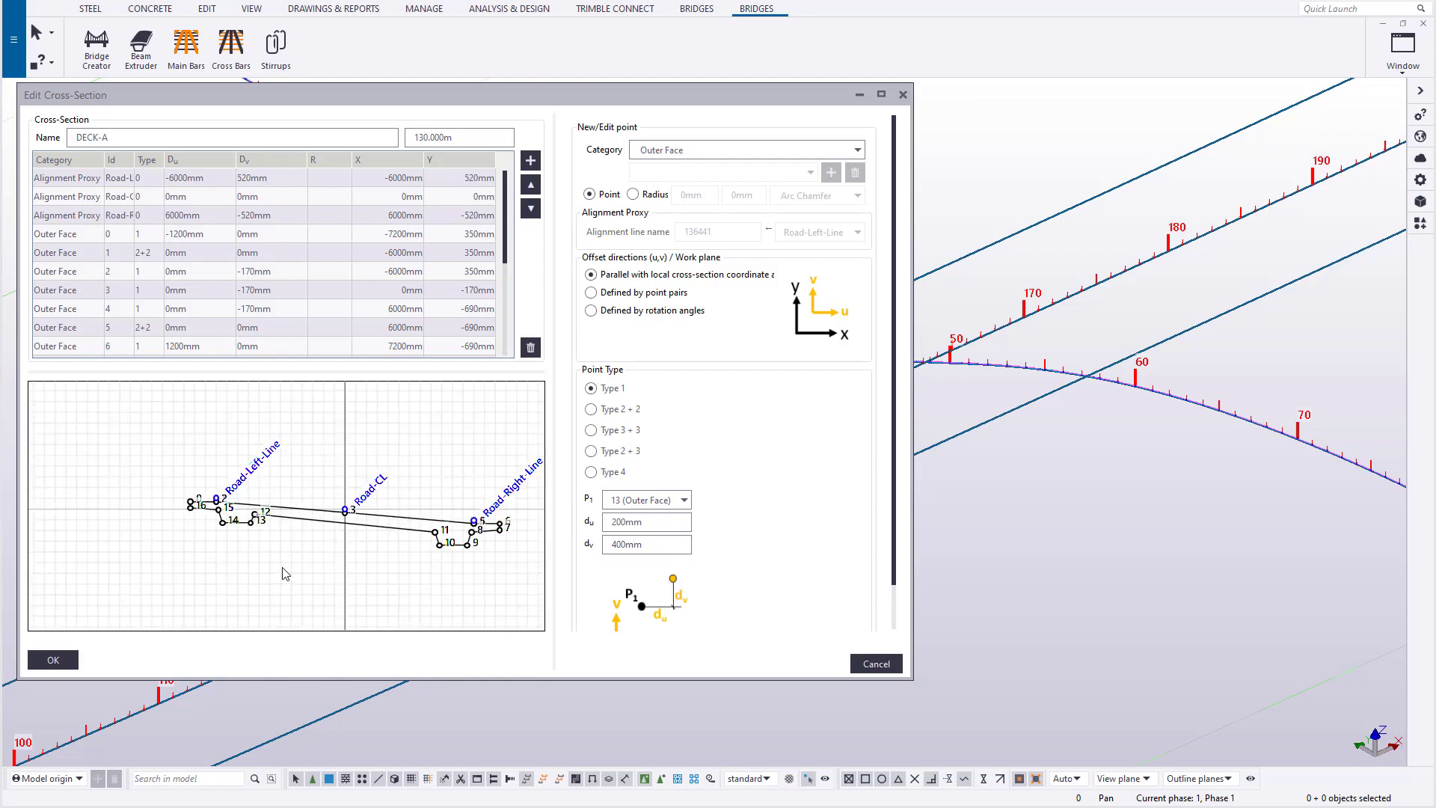
- After declining the clash warning, delete redundant outer point 1 and reference point 0 to point 1
left_click(63, 663)
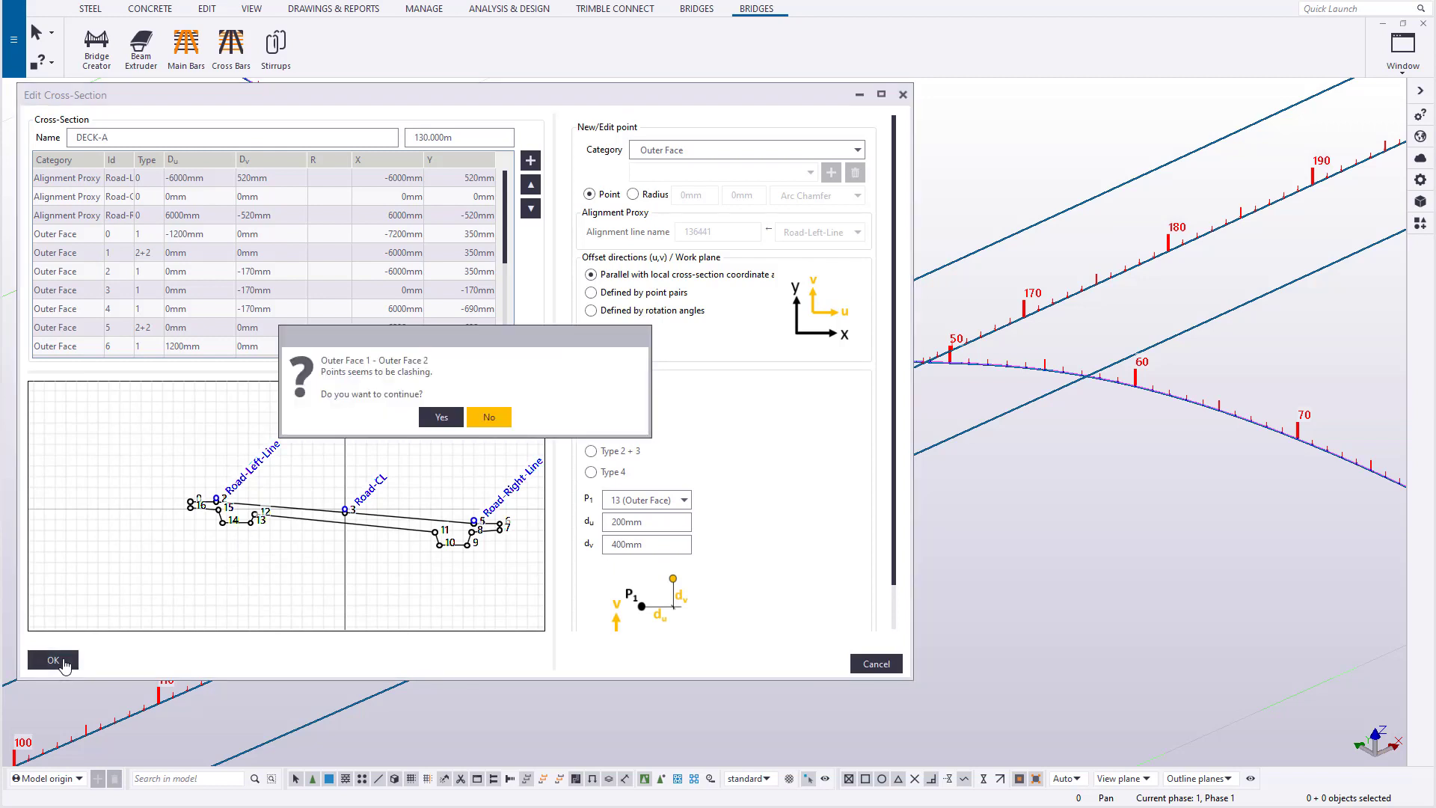
left_click(490, 417)
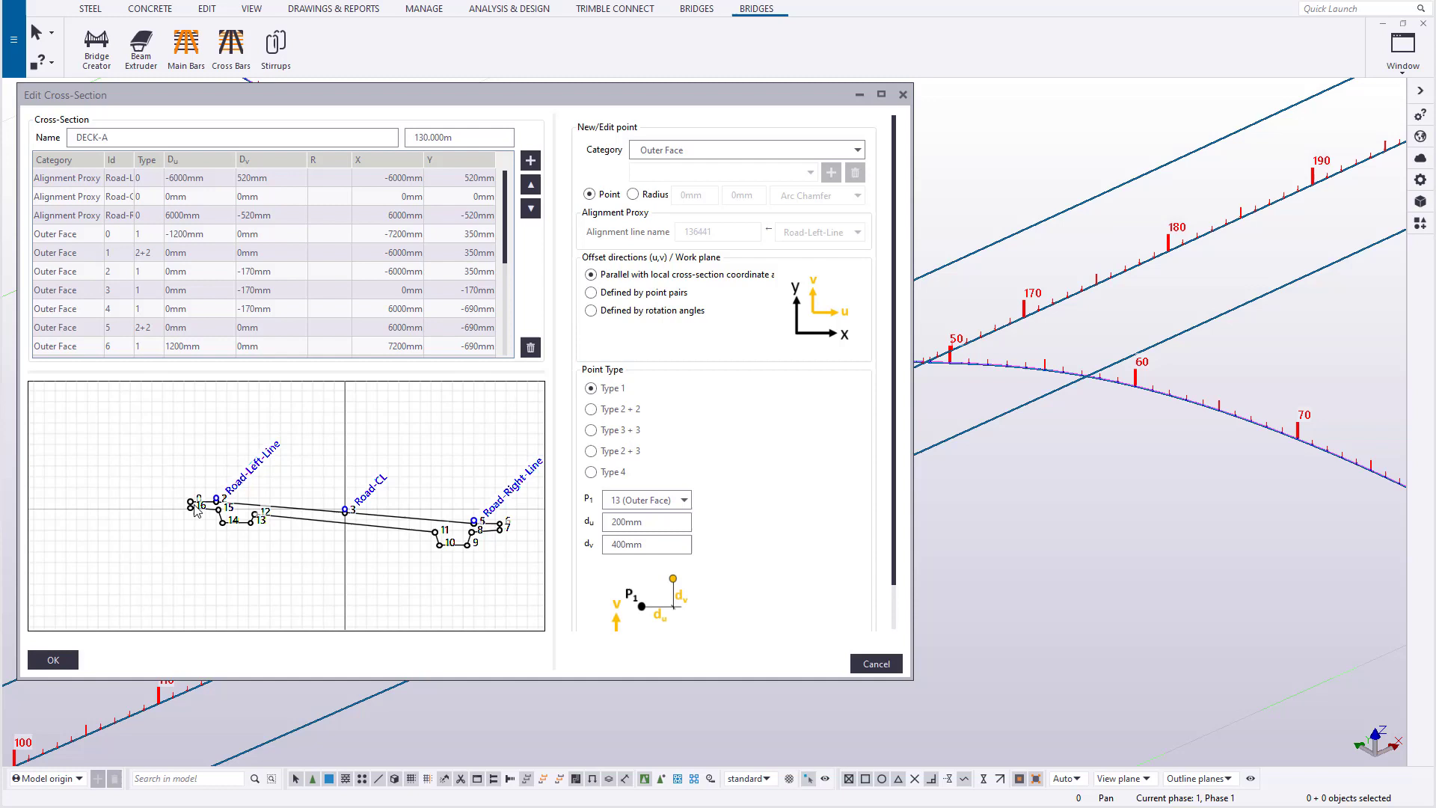
scroll(195, 505, "up", 5)
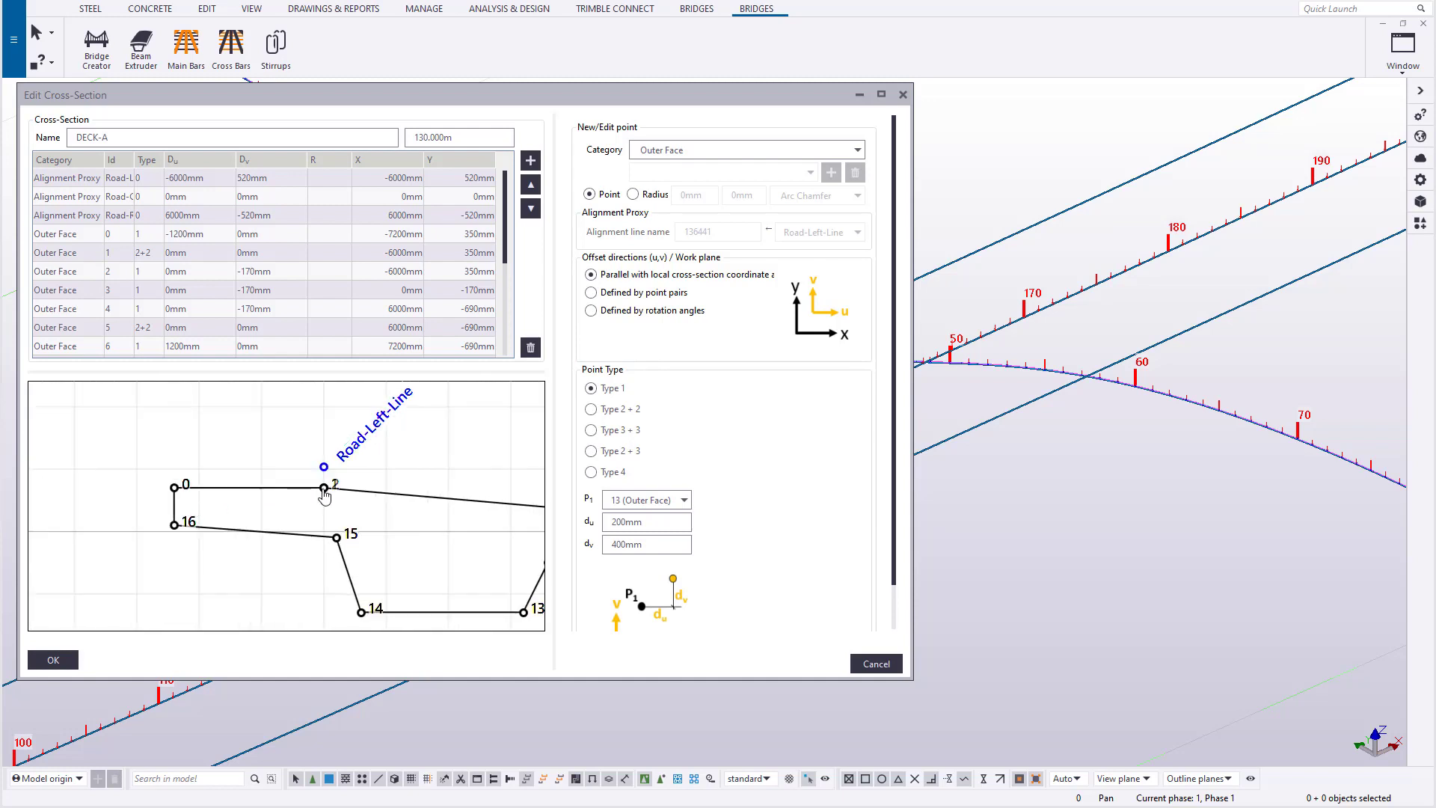
left_click(79, 235)
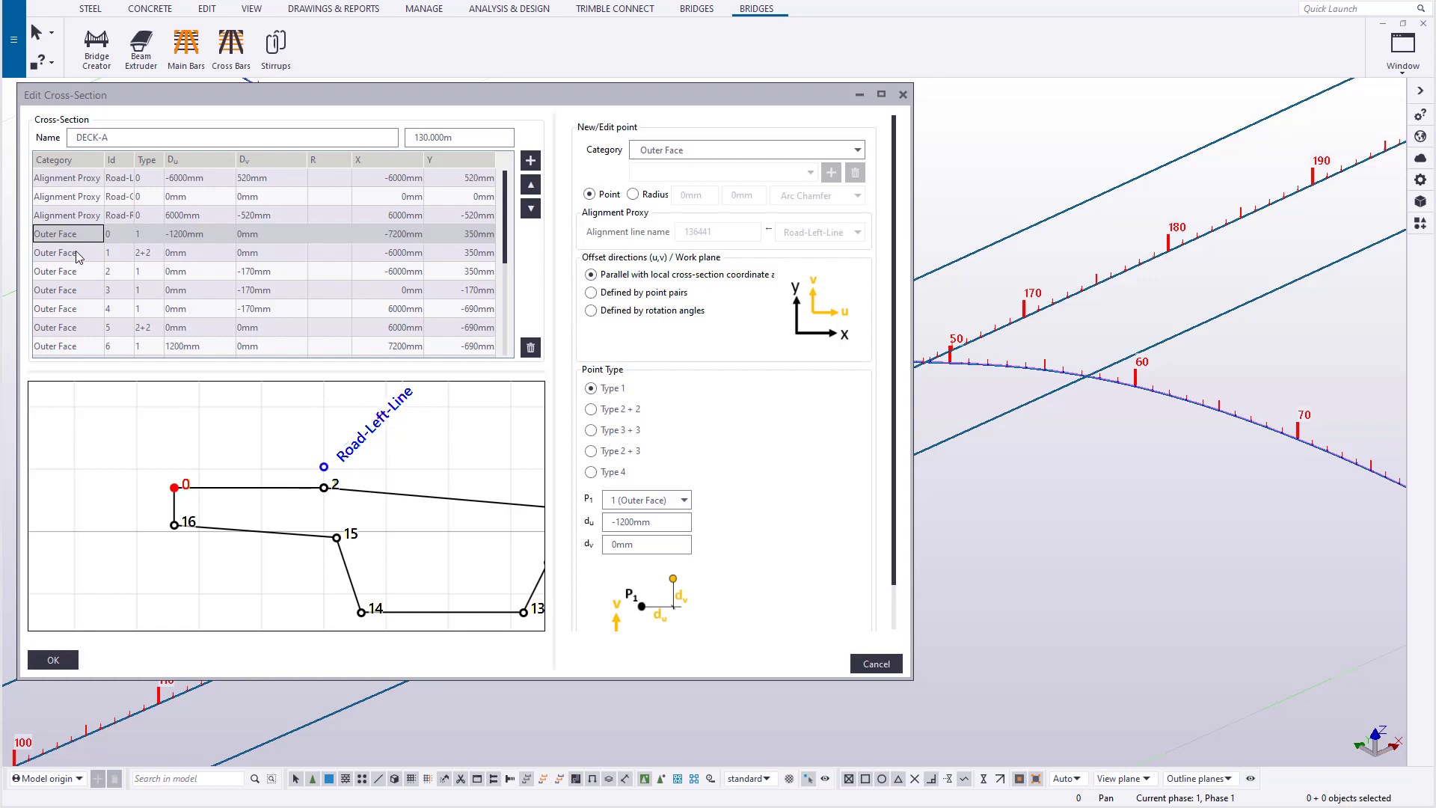
left_click(79, 250)
left_click(530, 348)
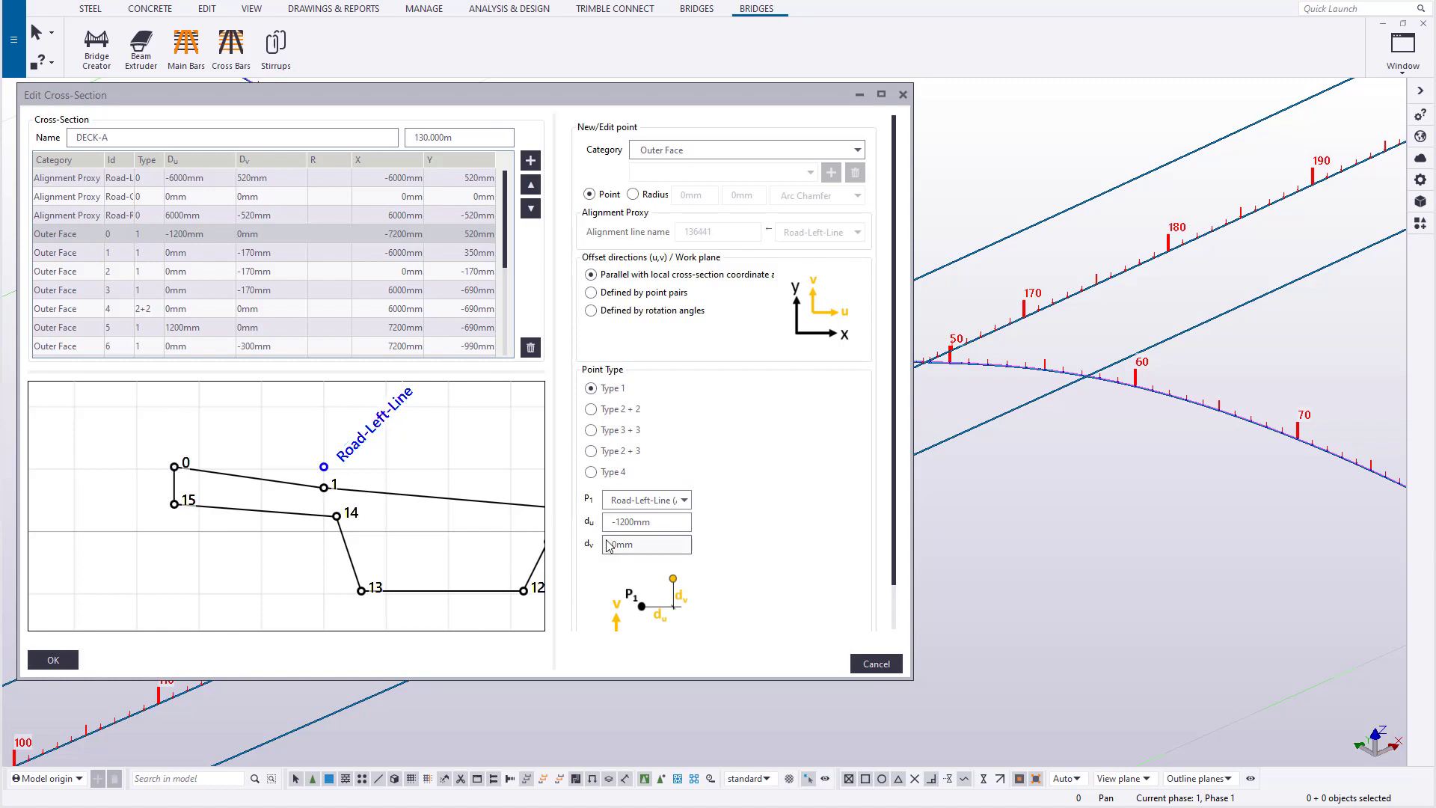
key("Down")
scroll(258, 503, "down", 2)
scroll(219, 502, "down", 2)
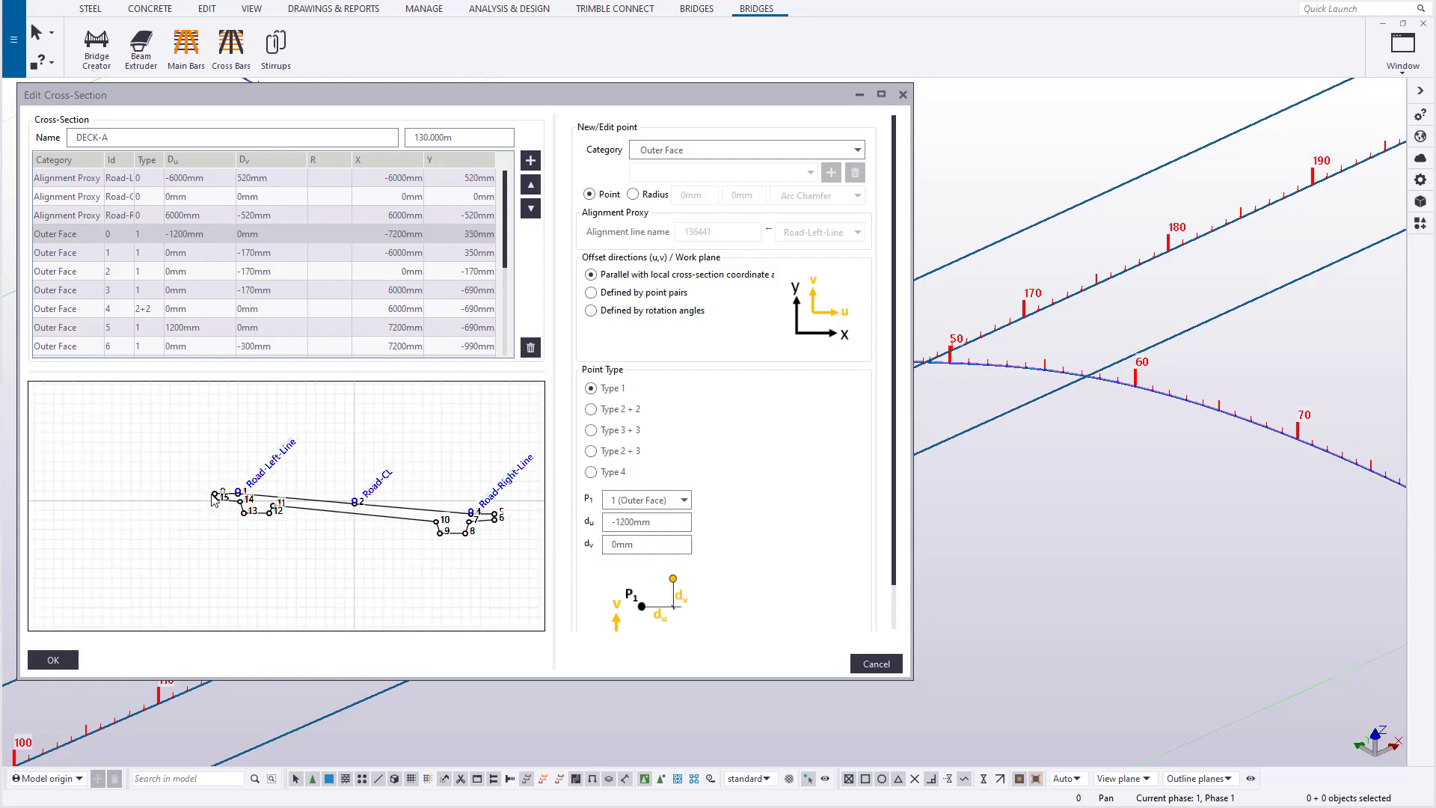
scroll(471, 526, "up", 1)
scroll(290, 522, "down", 1)
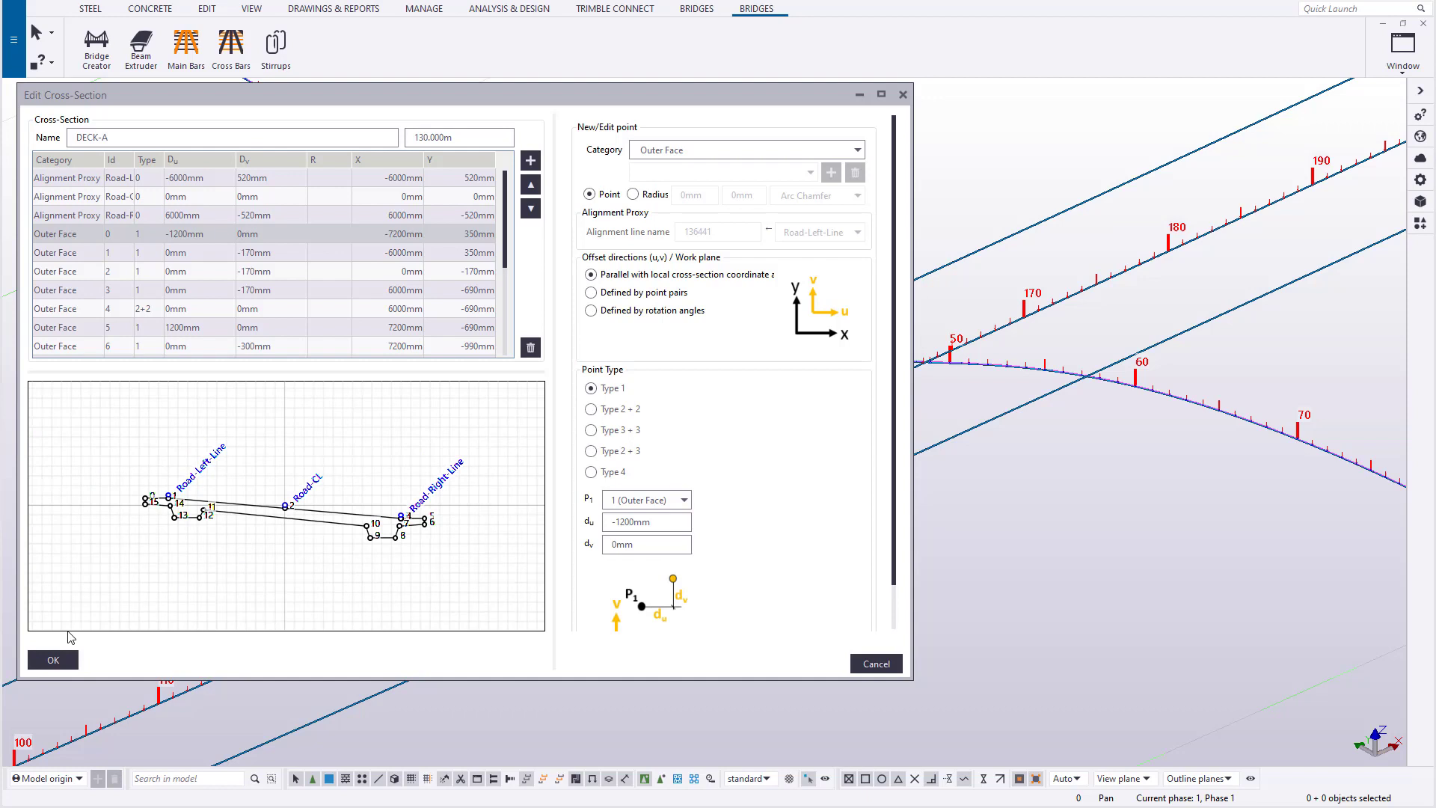
- Delete the clashing Outer Face 4 and reference the new point 4 to point 3
left_click(53, 659)
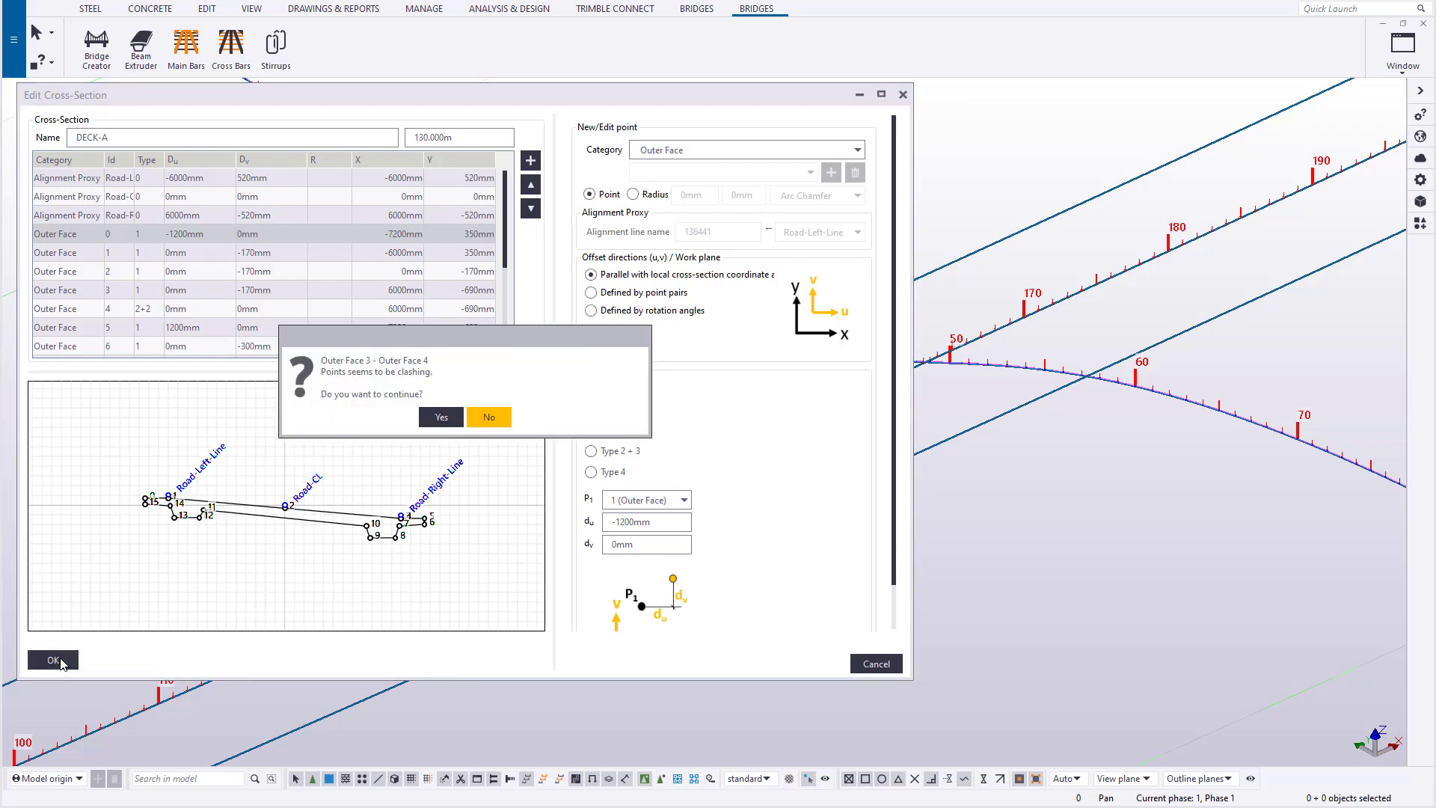
left_click(483, 422)
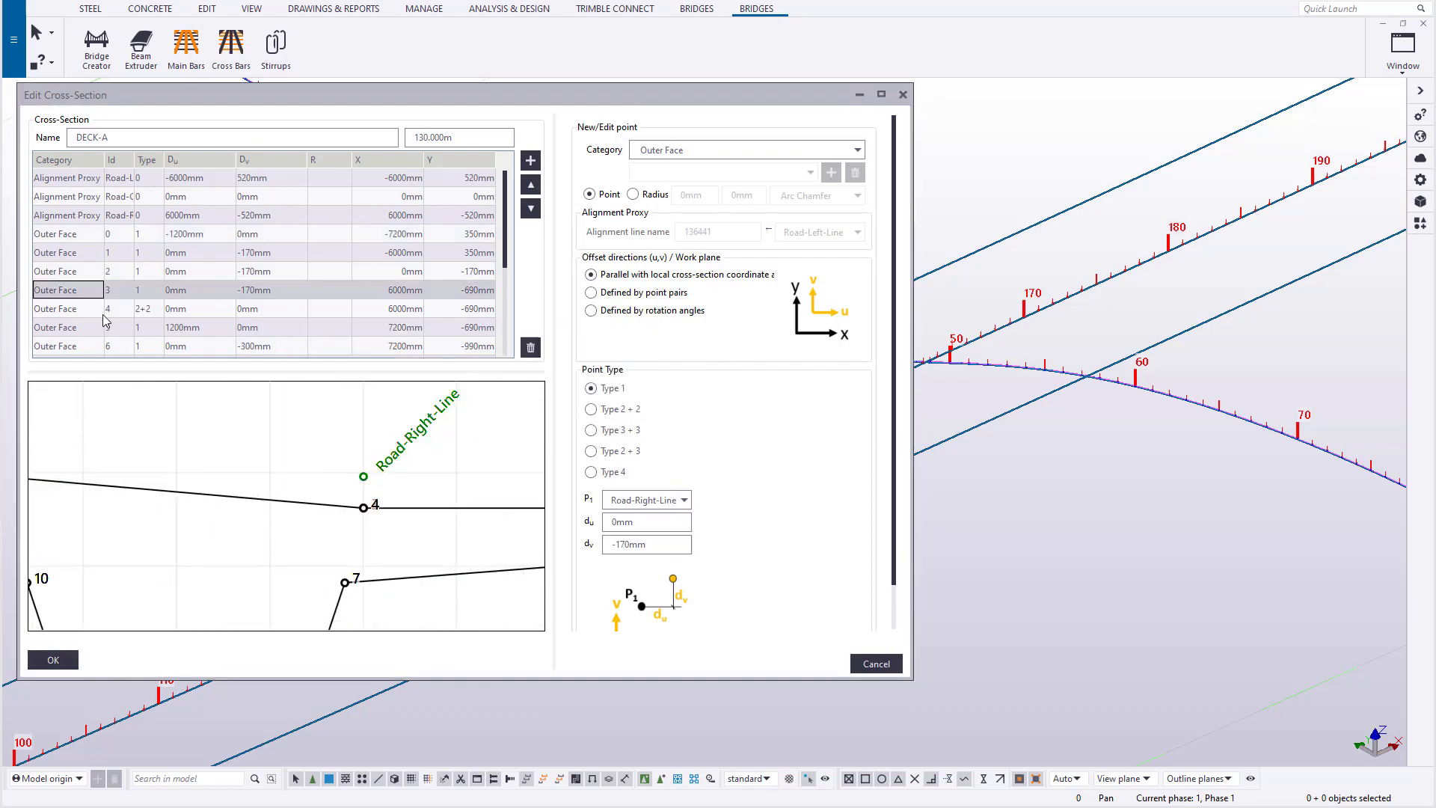
left_click(84, 308)
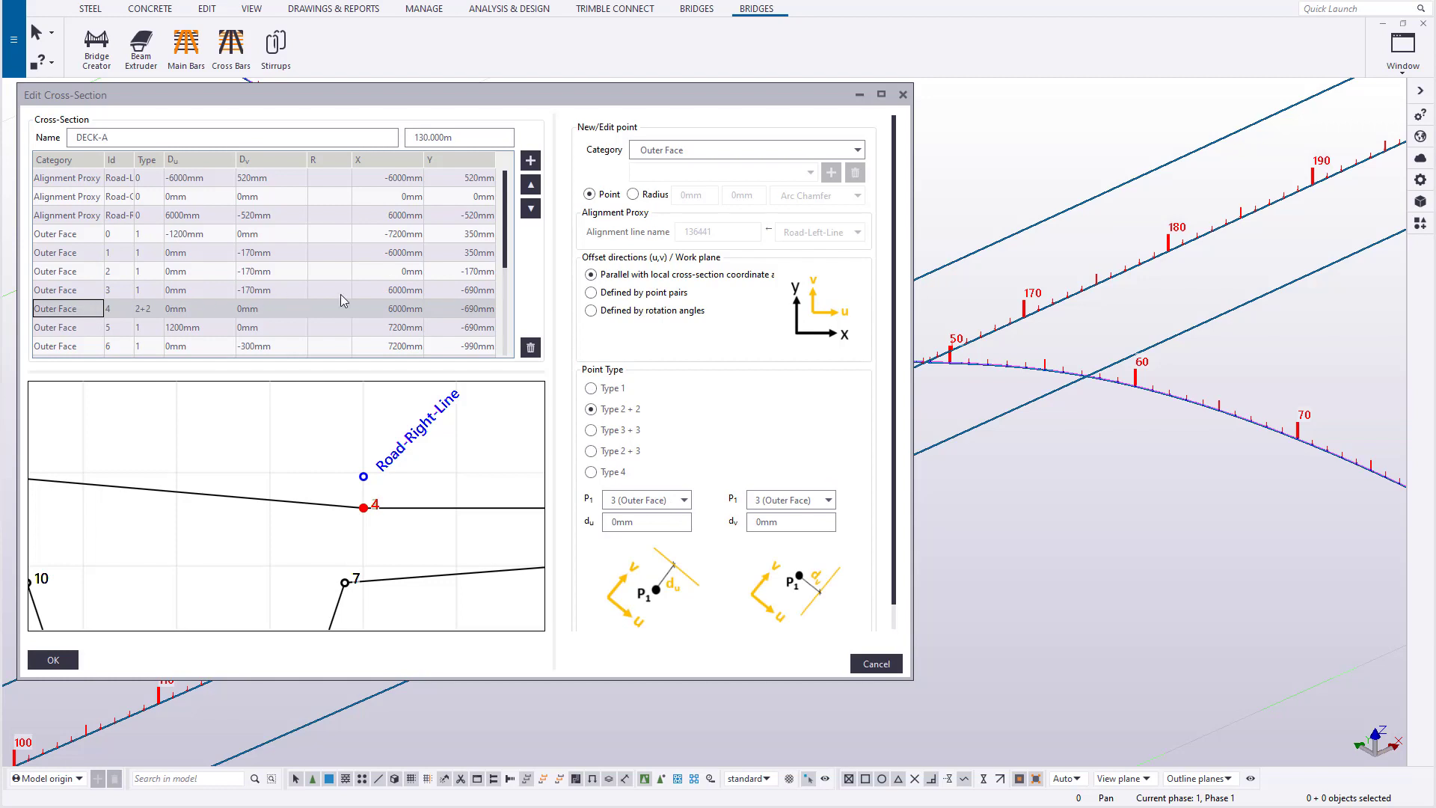
left_click(531, 347)
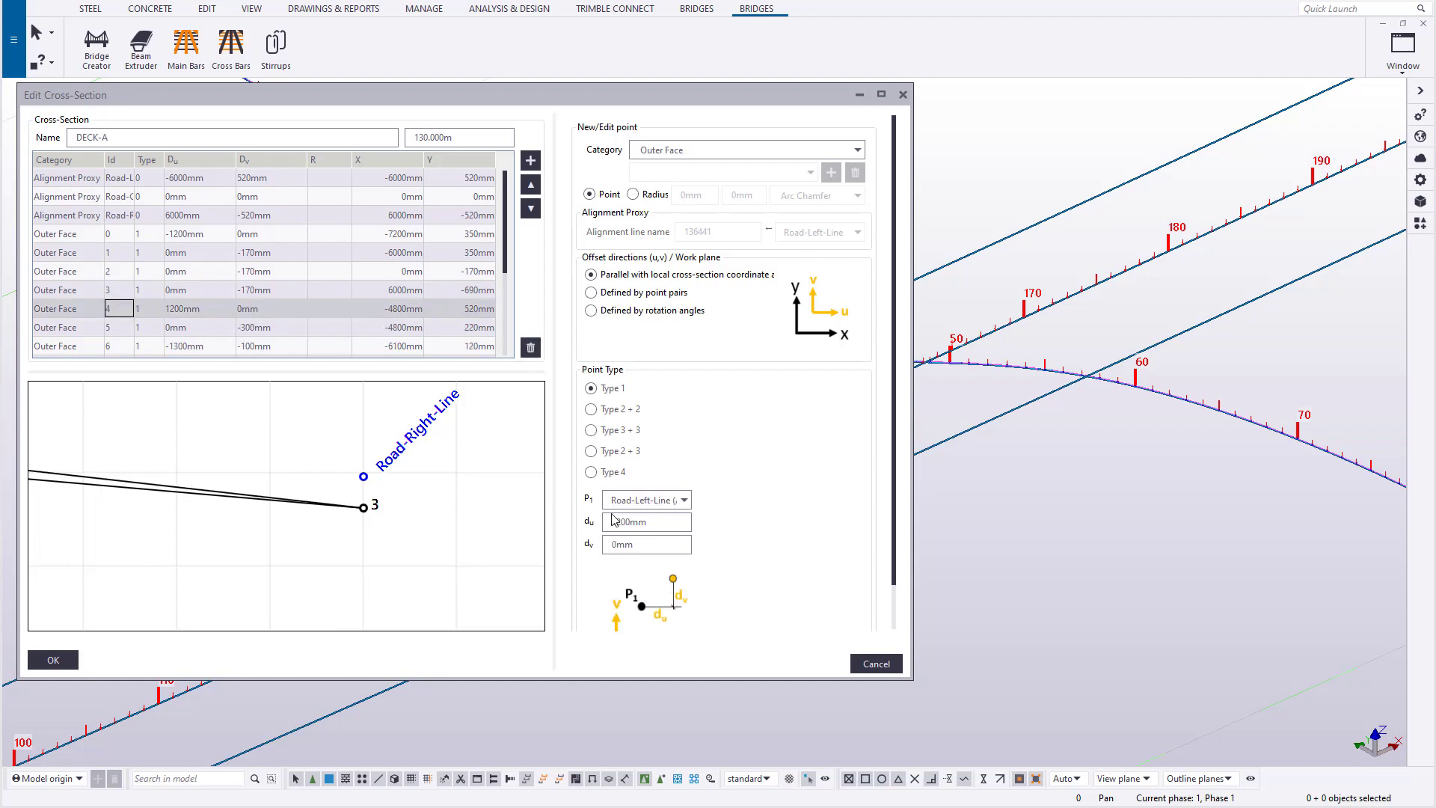
left_click(648, 500)
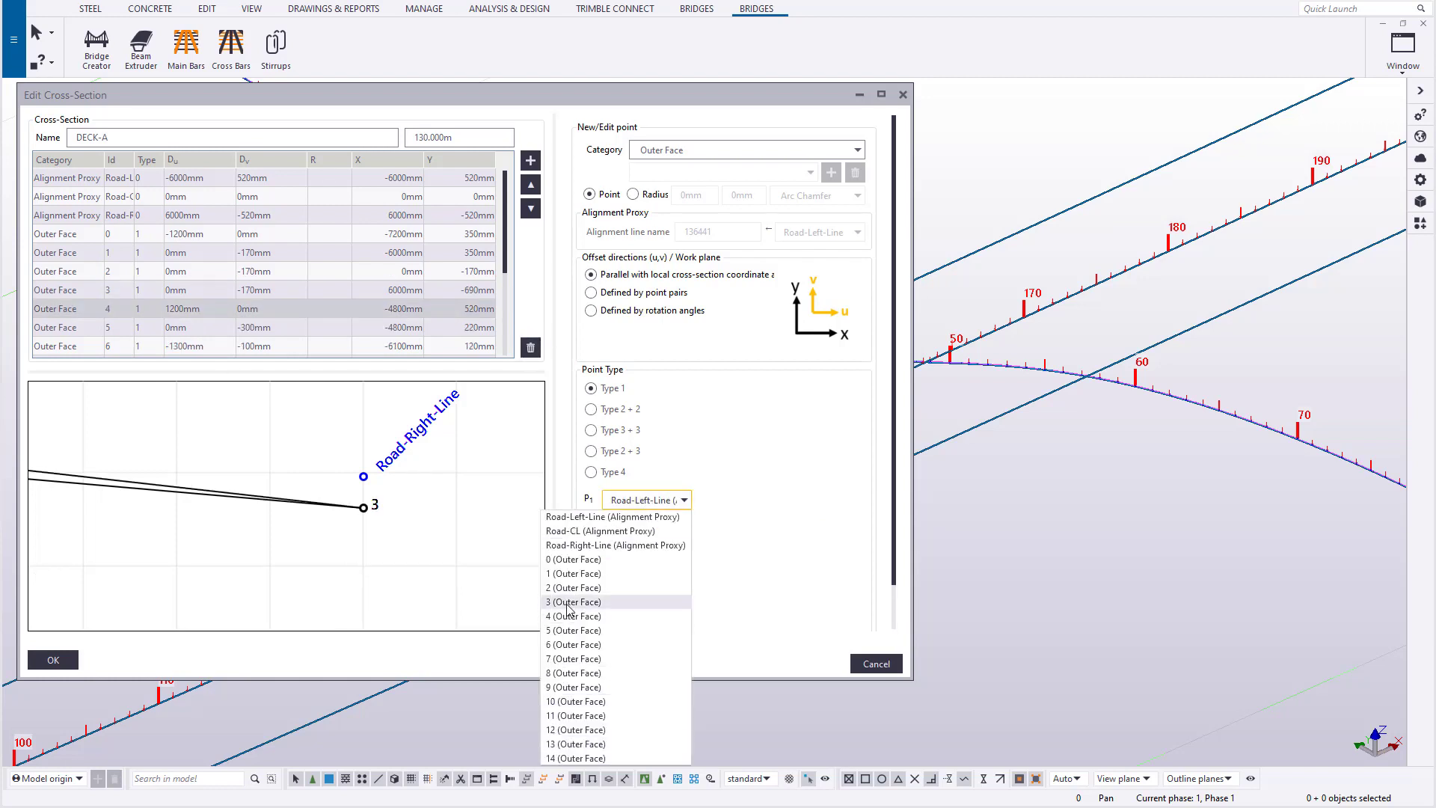
left_click(567, 603)
scroll(382, 502, "down", 3)
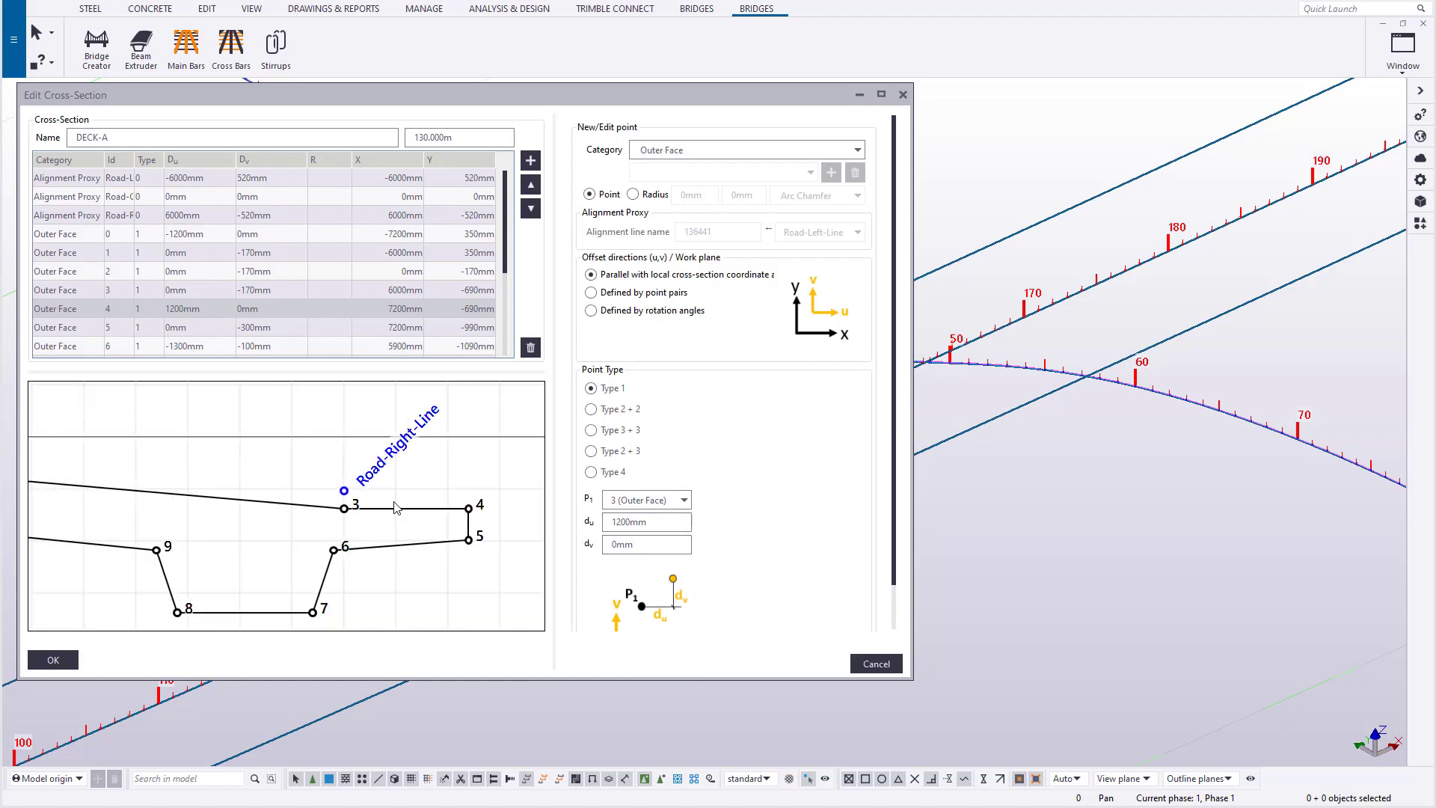
scroll(397, 508, "down", 5)
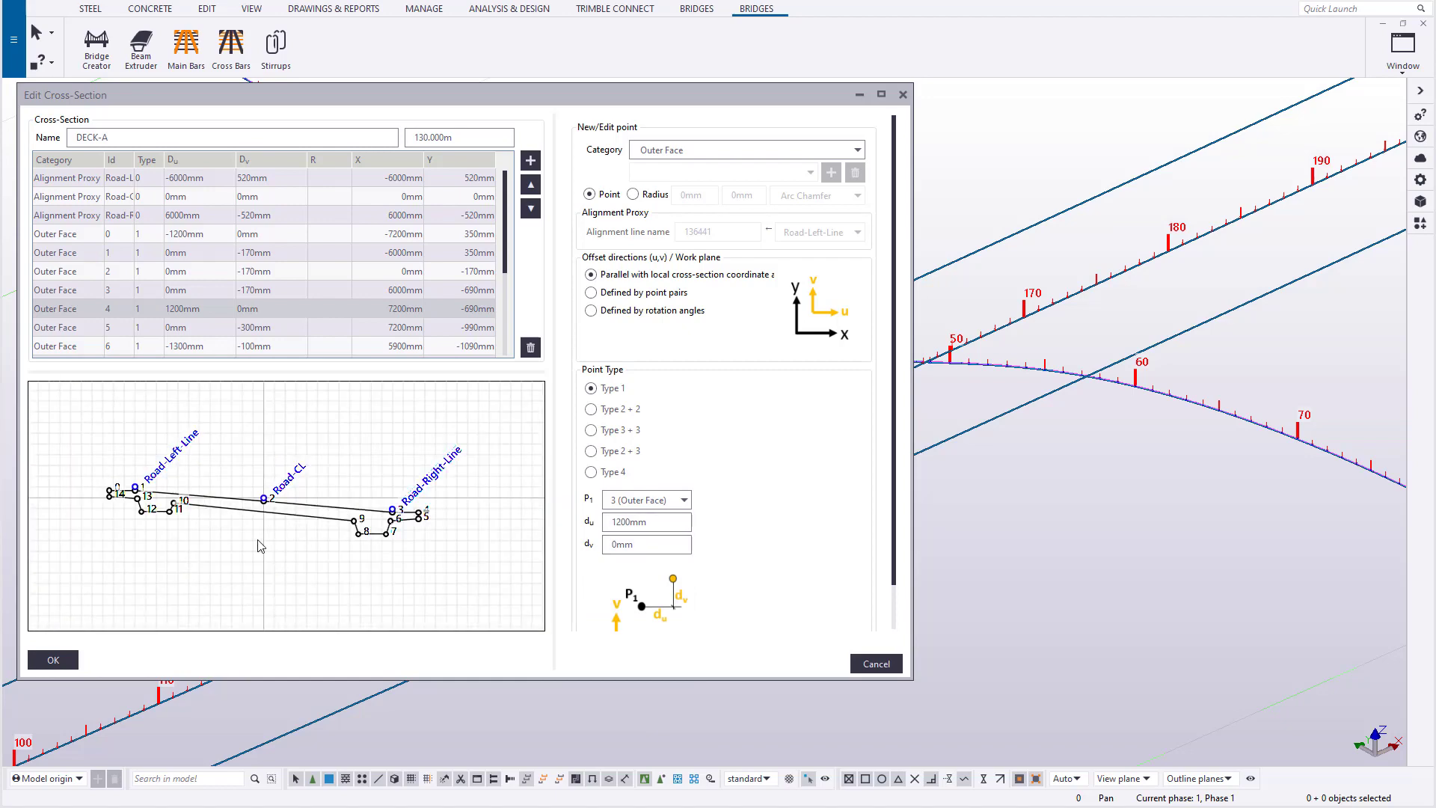
- Accept the edited DECK-A section and step the preview chainage forward three metres
left_click(54, 660)
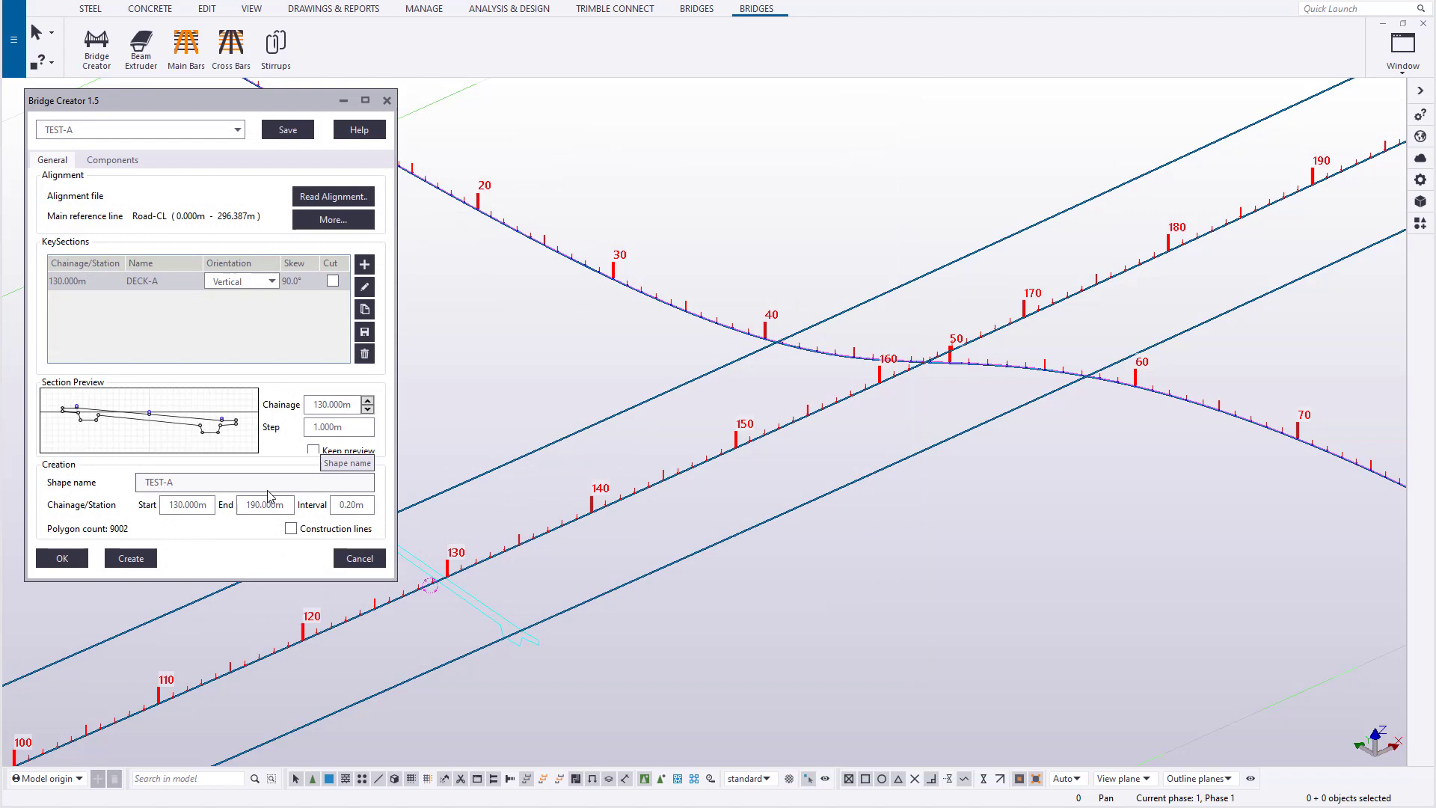
scroll(581, 545, "down", 3)
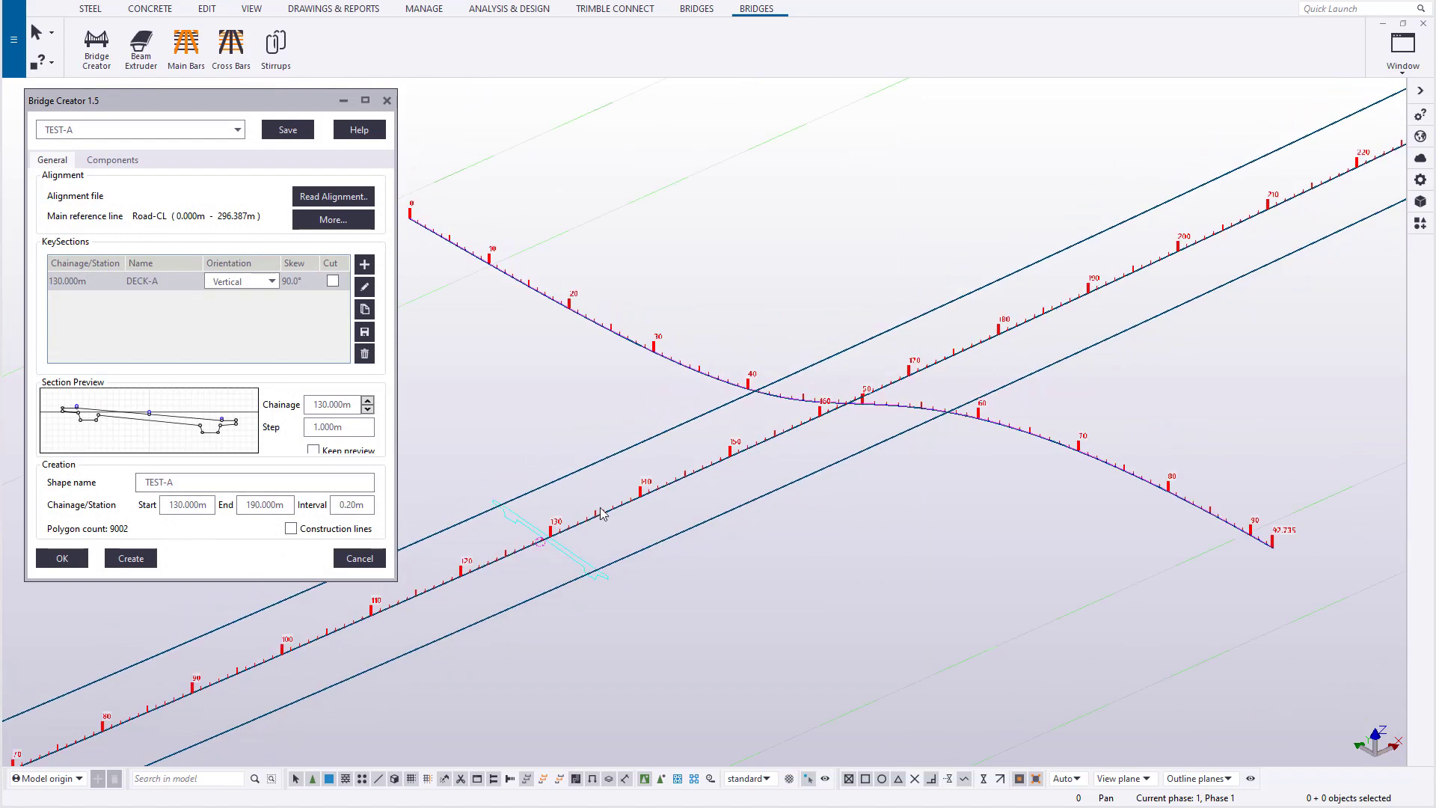
middle_click_drag(568, 537, 458, 575, "ctrl")
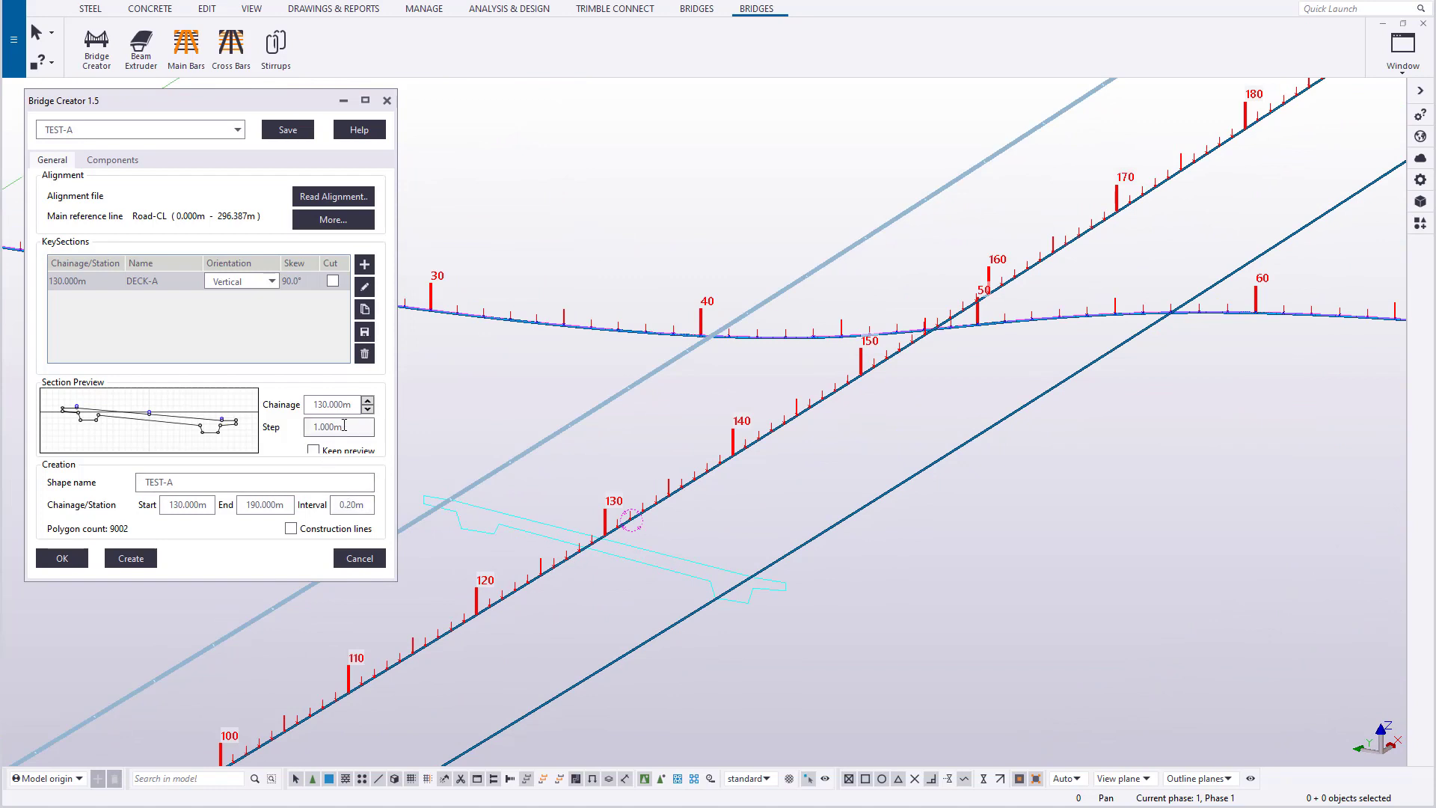
left_click(368, 401)
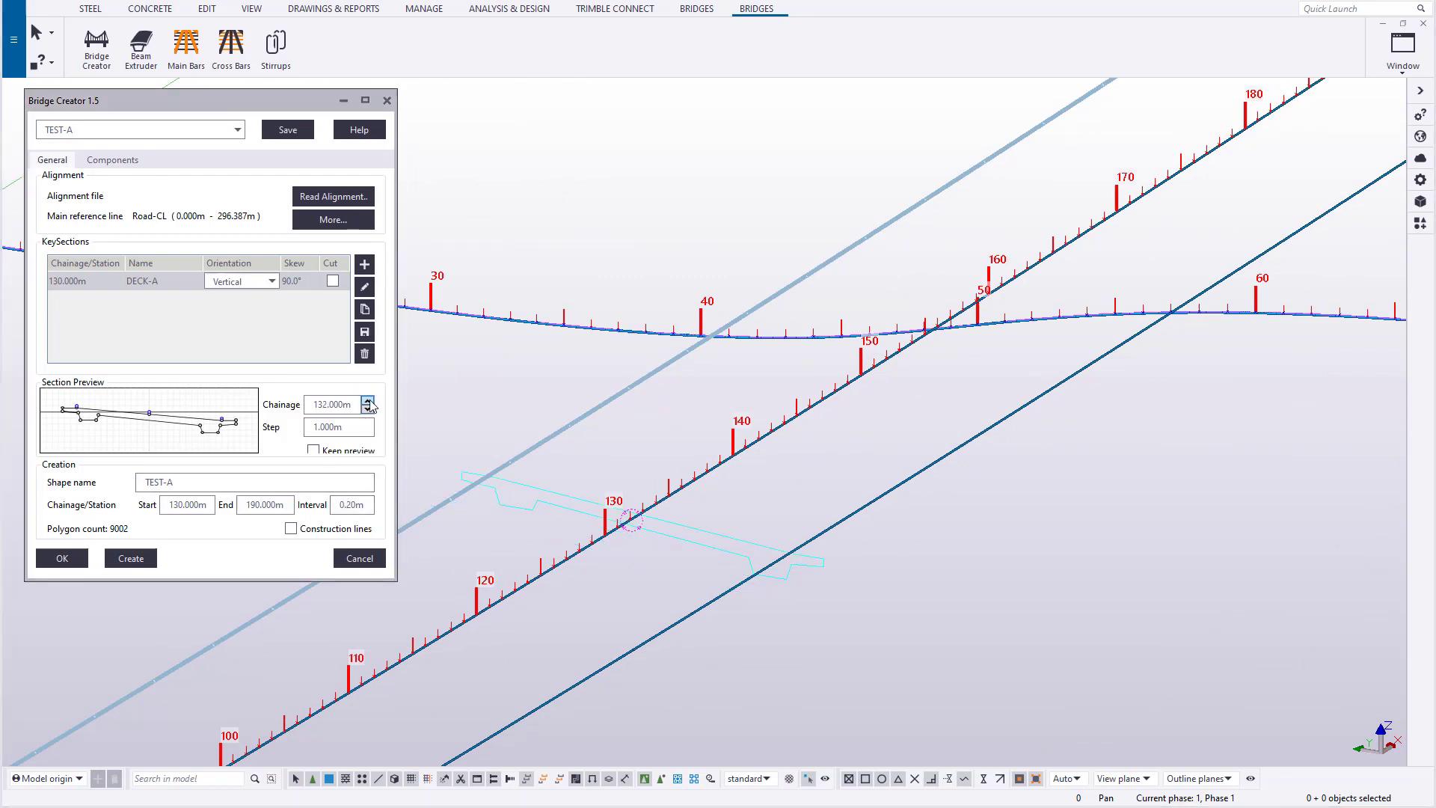
left_click(367, 401)
left_click(367, 401)
left_click(367, 401)
left_click(368, 401)
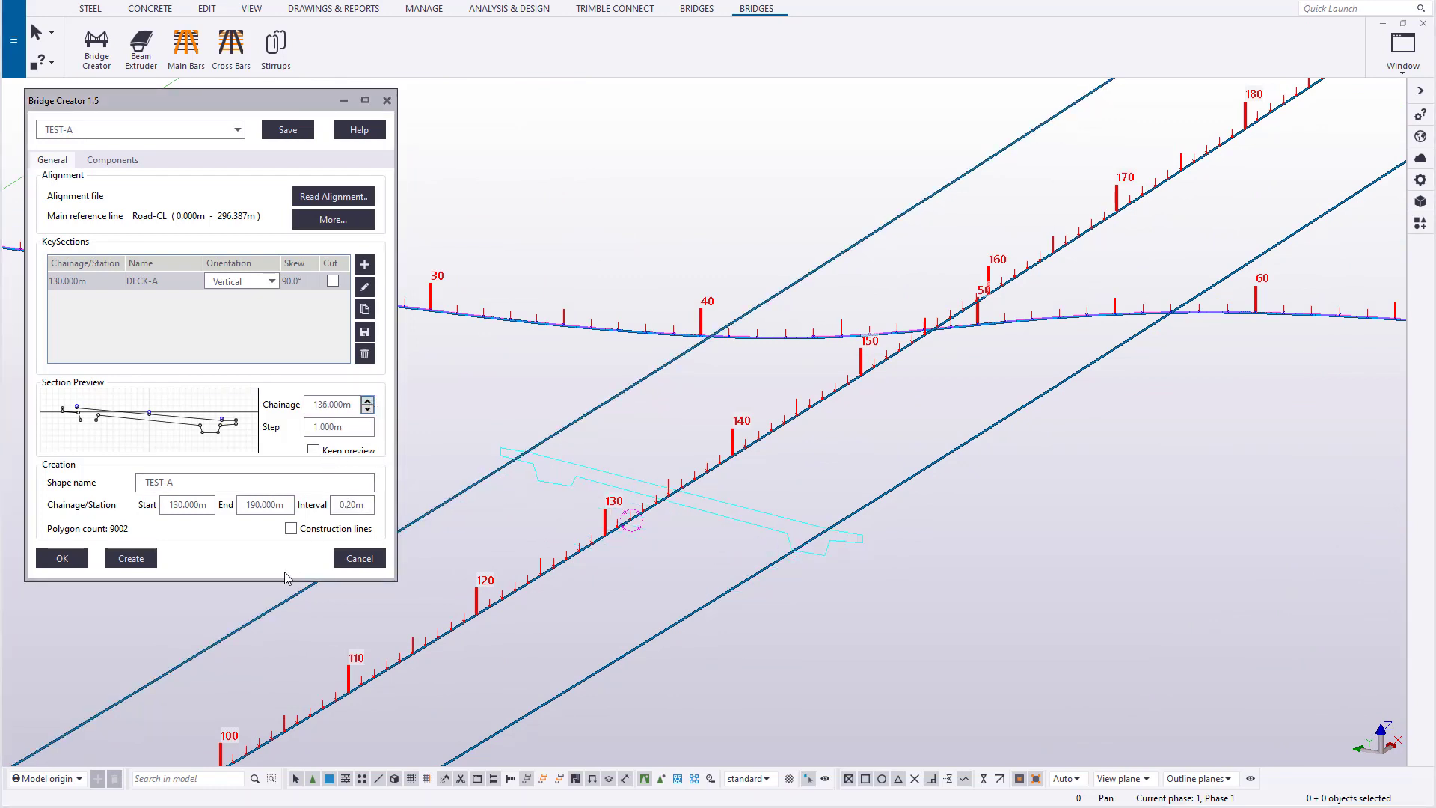
left_click_drag(279, 581, 280, 640)
- Stack section previews with Keep preview while advancing chainage, then turn it off and step back
left_click(313, 450)
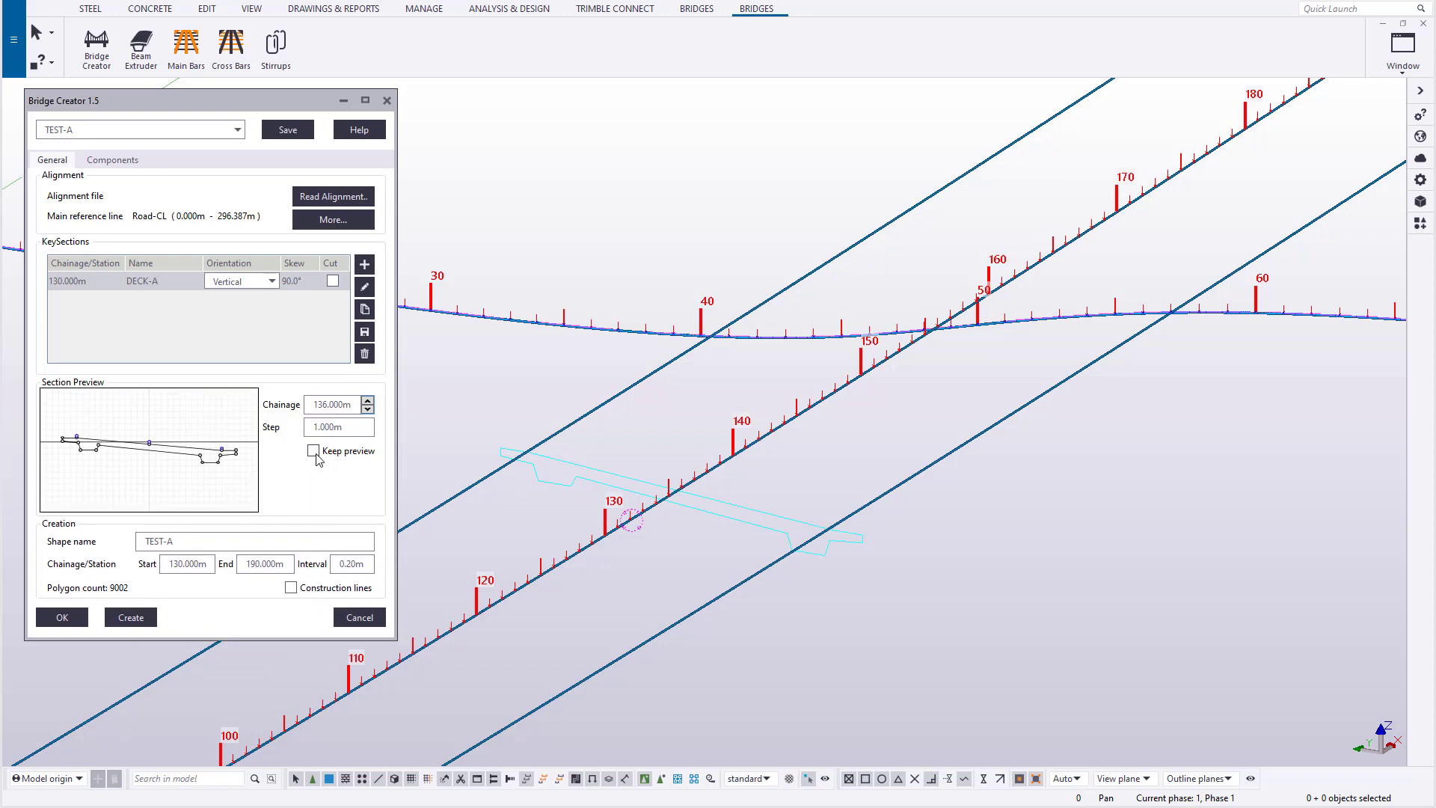
left_click(368, 401)
left_click(367, 401)
left_click(368, 401)
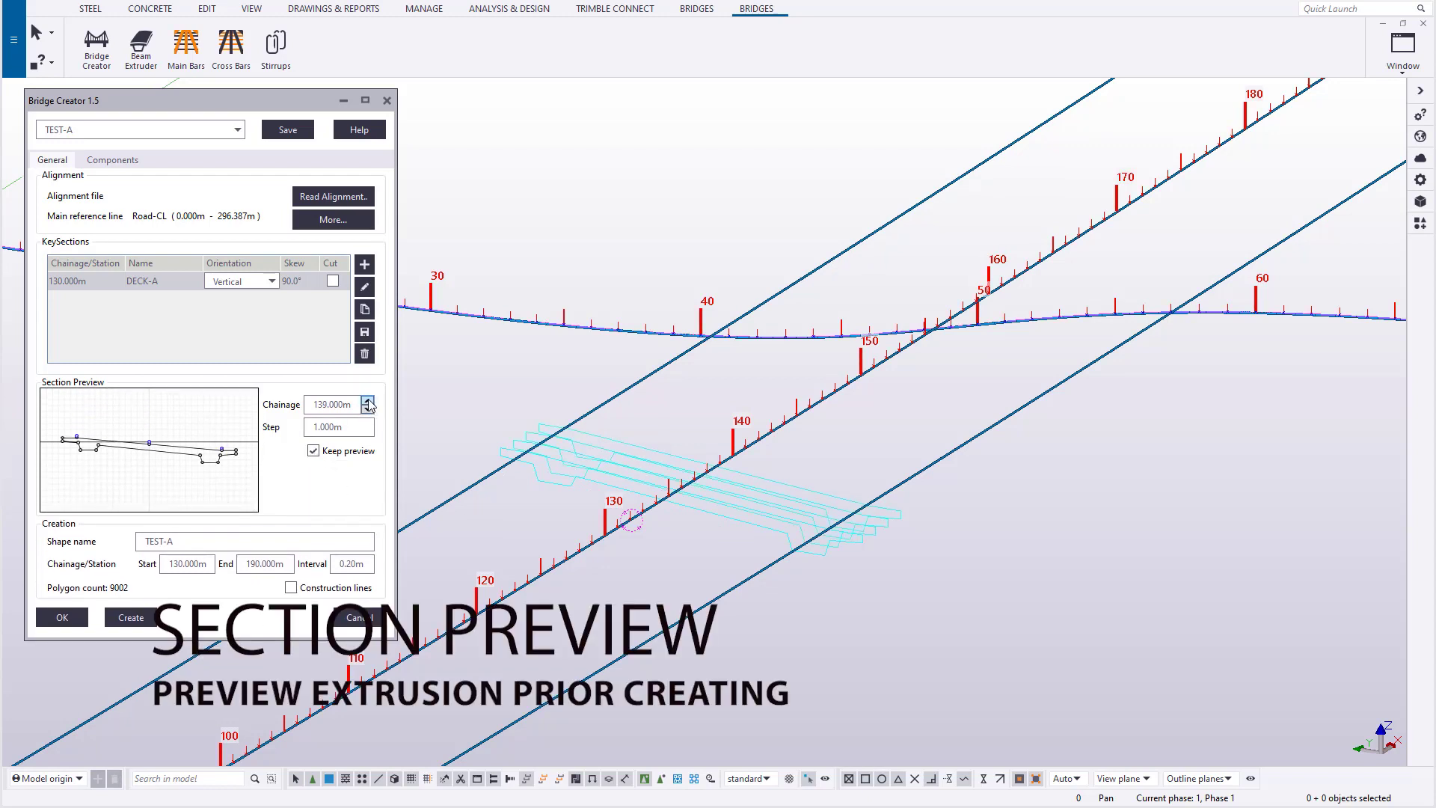
left_click(367, 401)
left_click(367, 401)
left_click(367, 401)
left_click(368, 401)
left_click(368, 401)
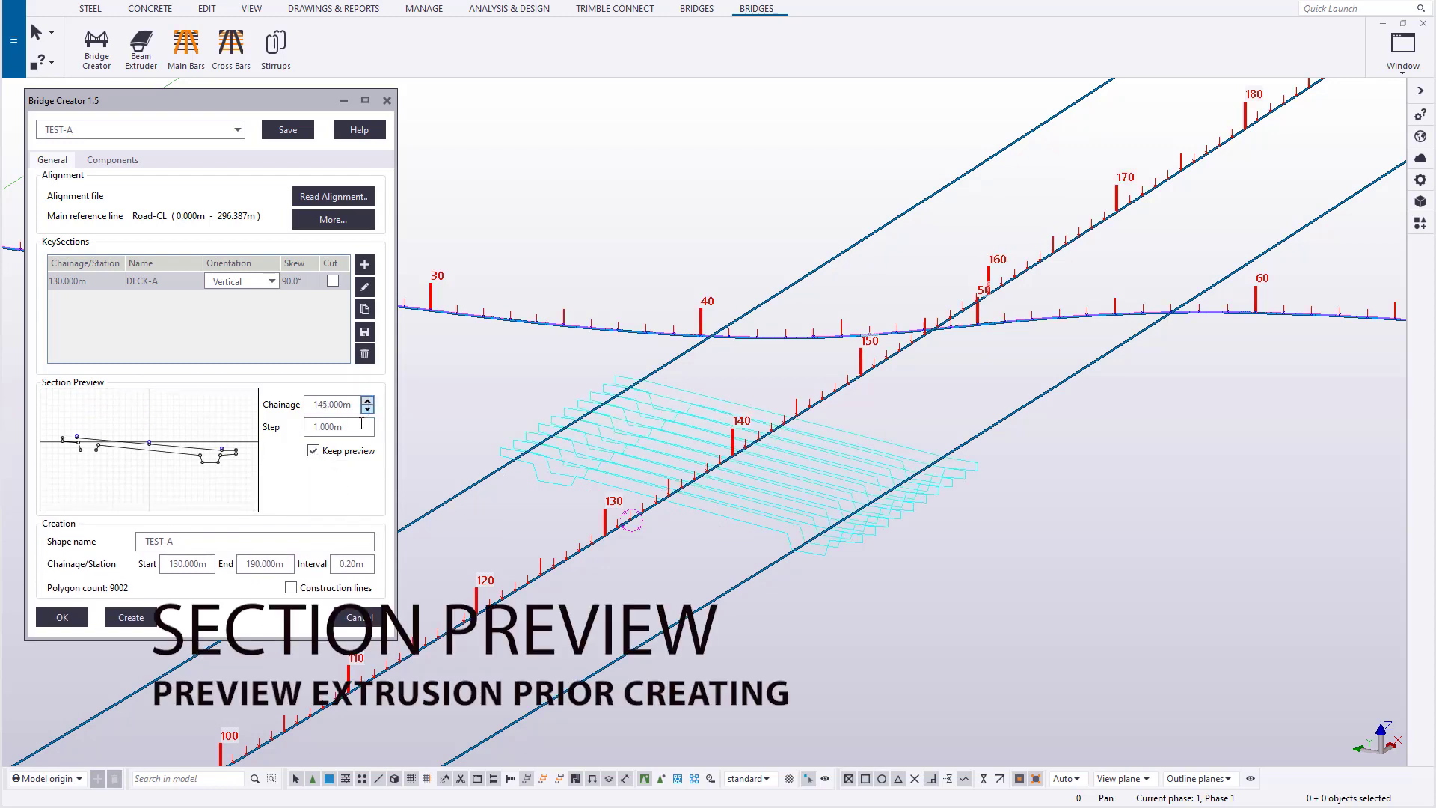
left_click(314, 451)
left_click(368, 410)
left_click(368, 410)
left_click(368, 410)
left_click(368, 410)
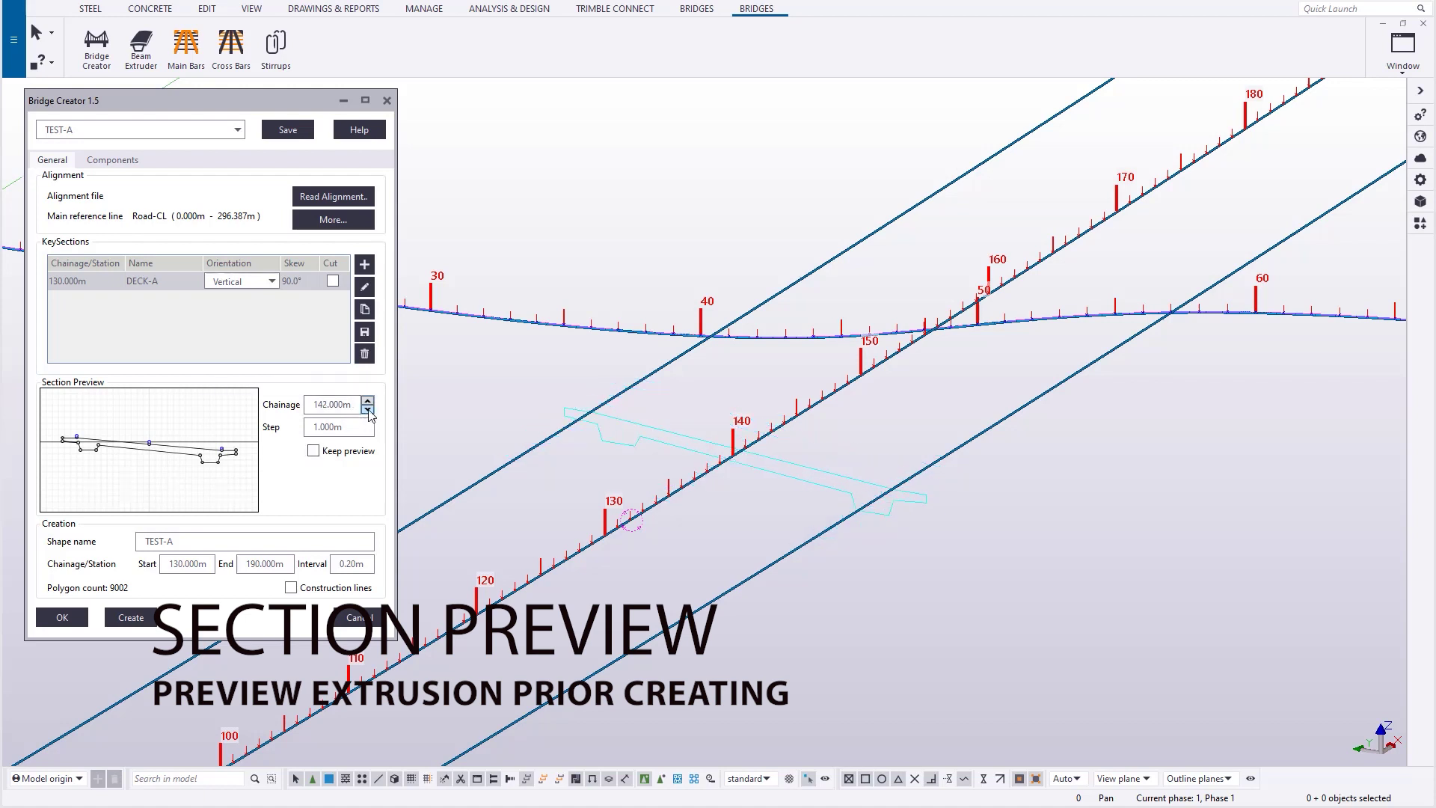
left_click(368, 410)
left_click(368, 410)
left_click(368, 410)
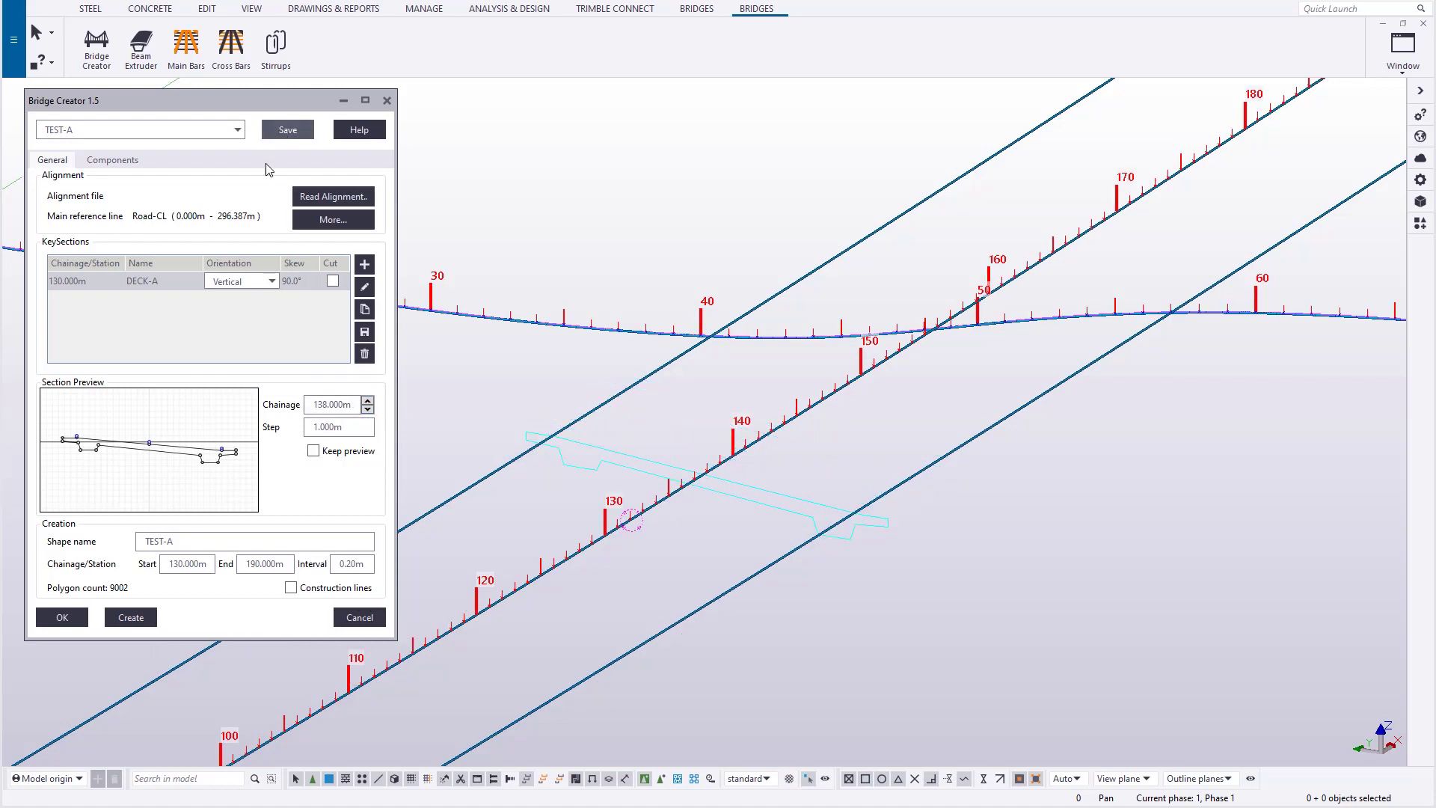
- Create the TEST-A deck solid from chainage 130m to 190m, inspect it, and select DECK-A
left_click(132, 618)
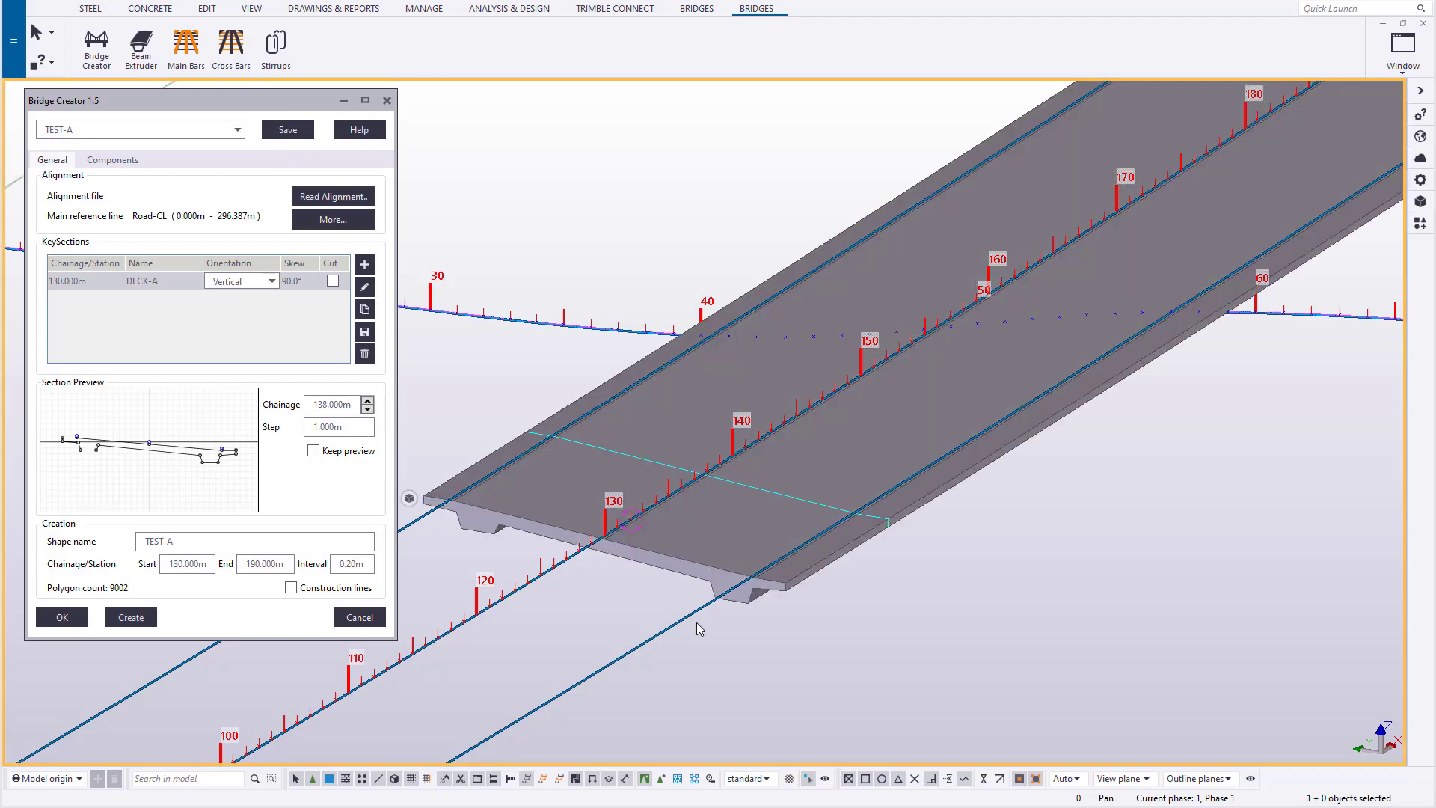
scroll(748, 622, "down", 3)
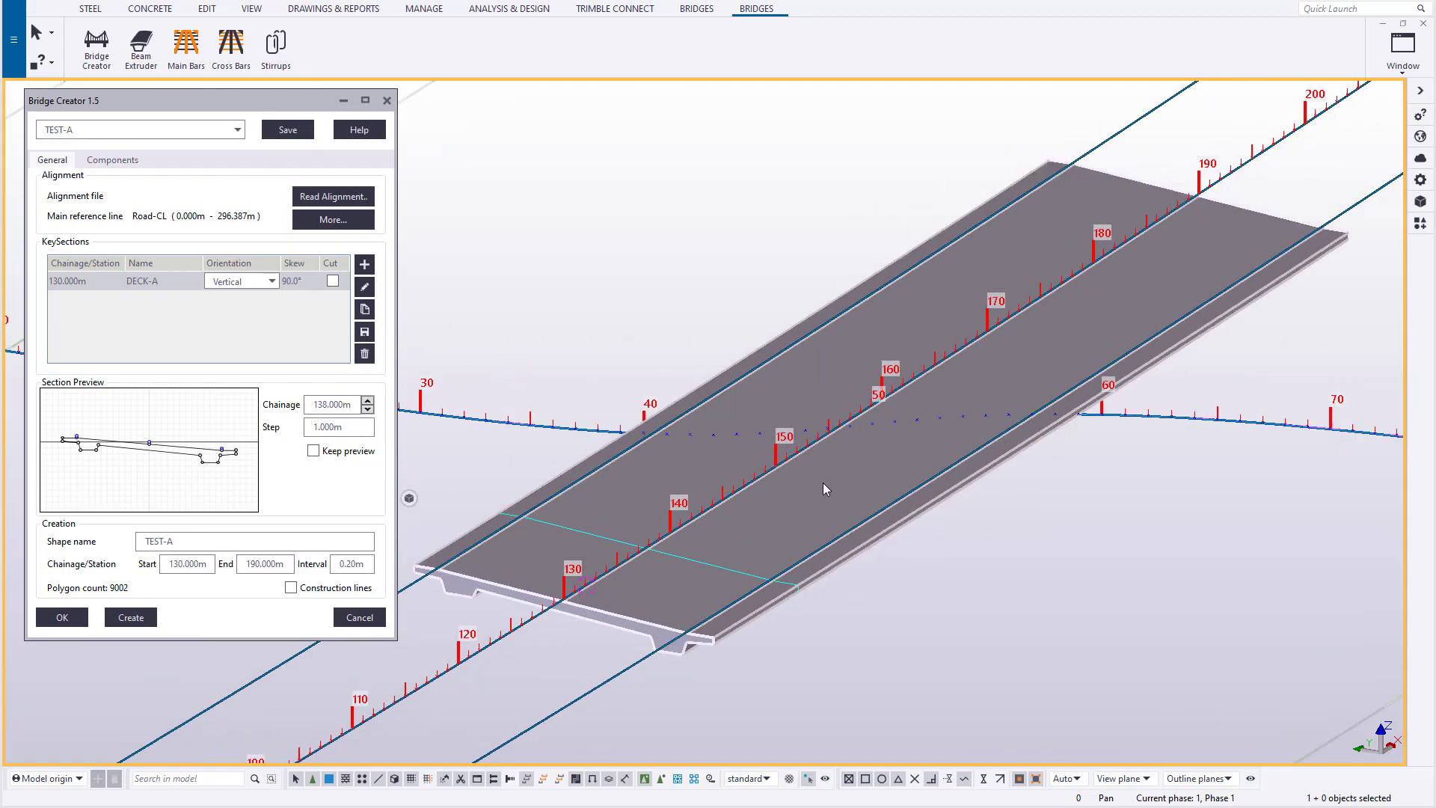
middle_click_drag(827, 490, 785, 504, "ctrl")
left_click(163, 281)
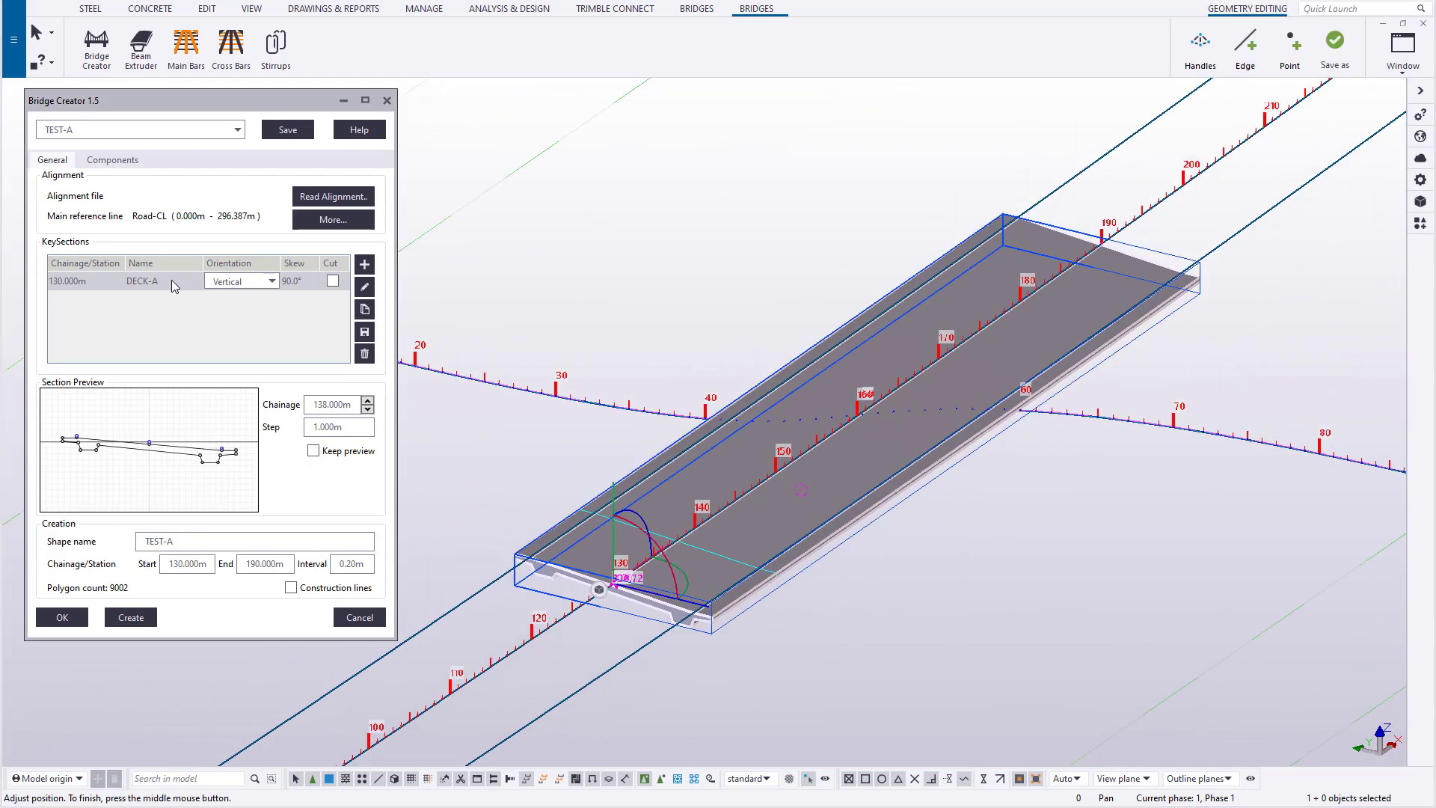
- Delete the DECK-A key section and browse LIBRARY-A for the DECK-3 REF 1 VOID section
left_click(366, 355)
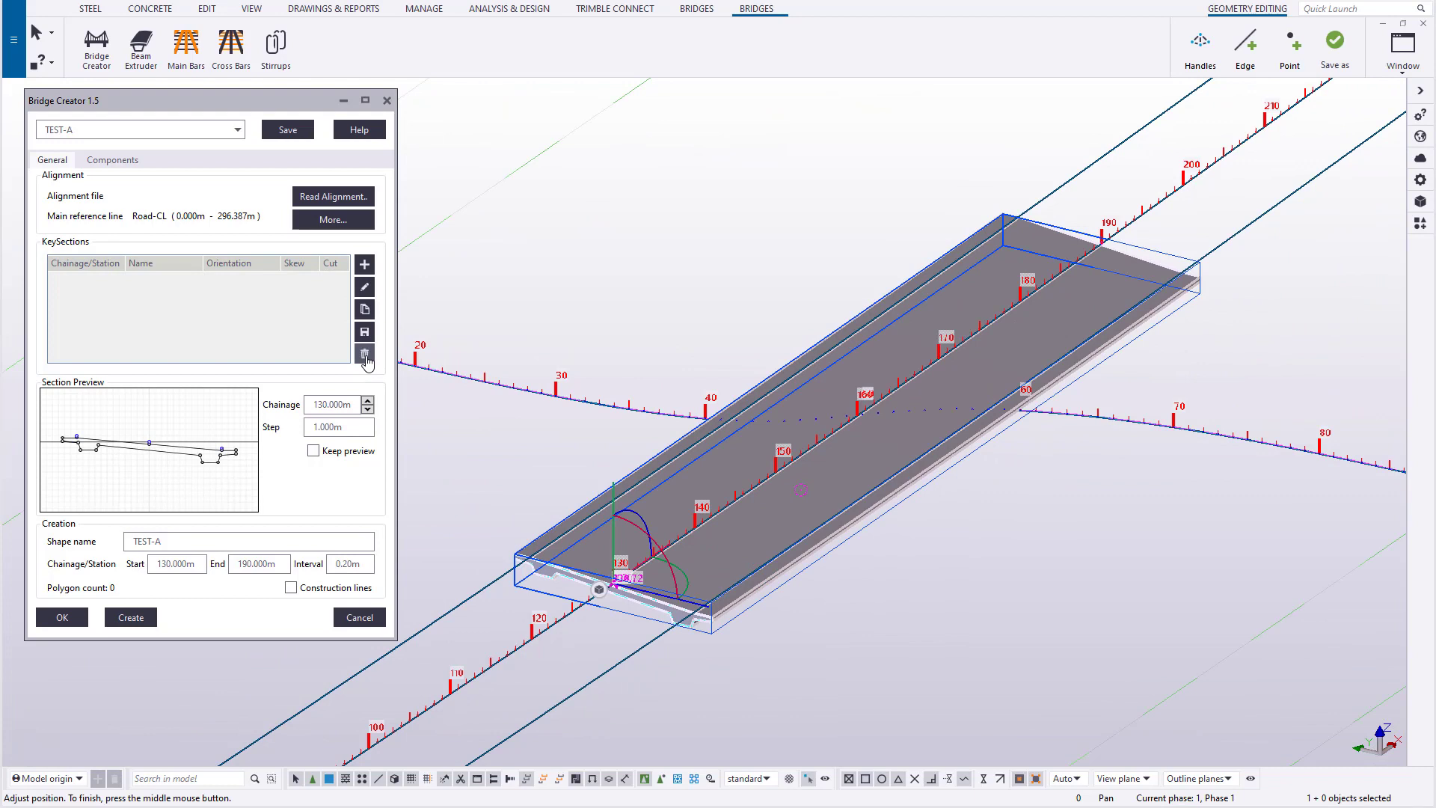
left_click(365, 266)
left_click(231, 264)
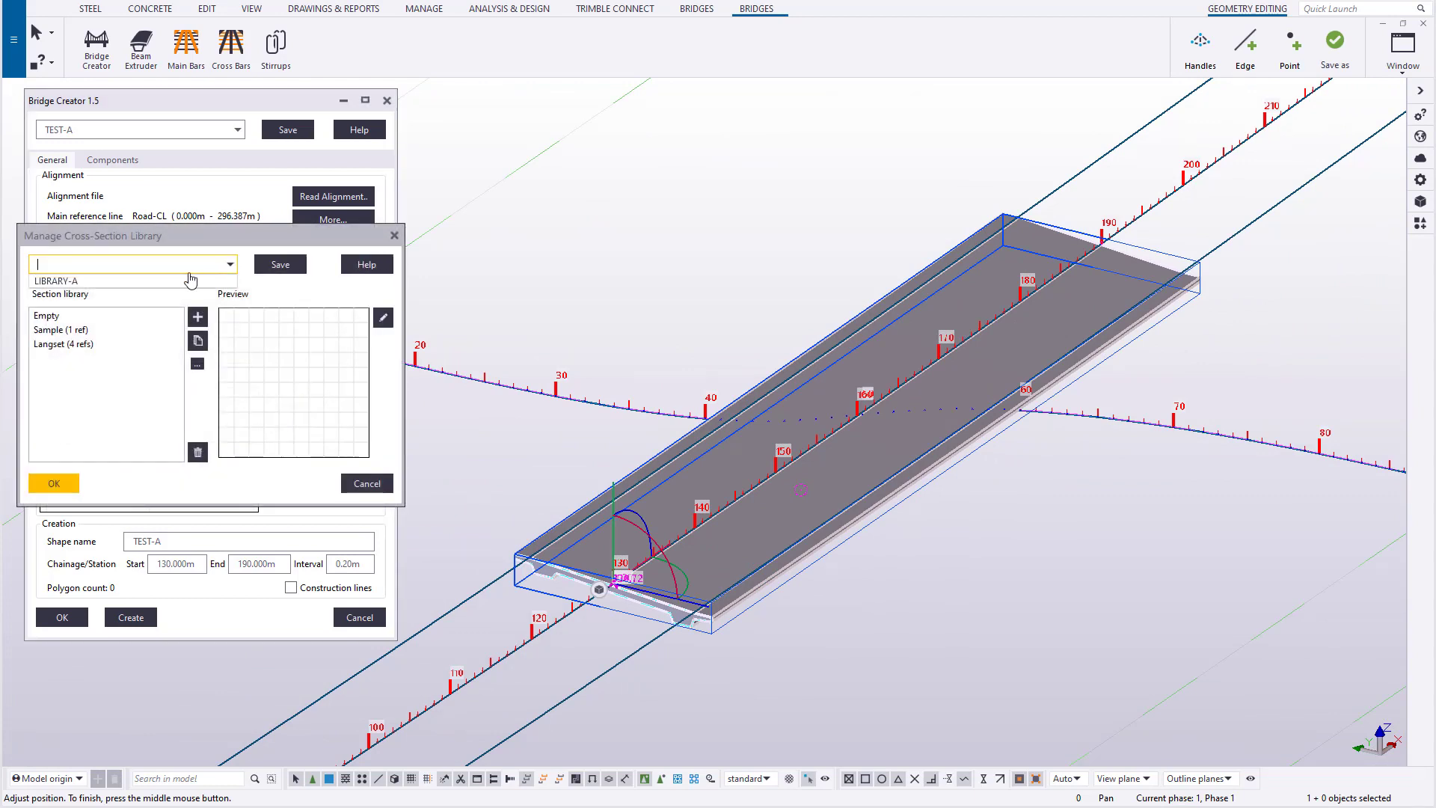
left_click(67, 281)
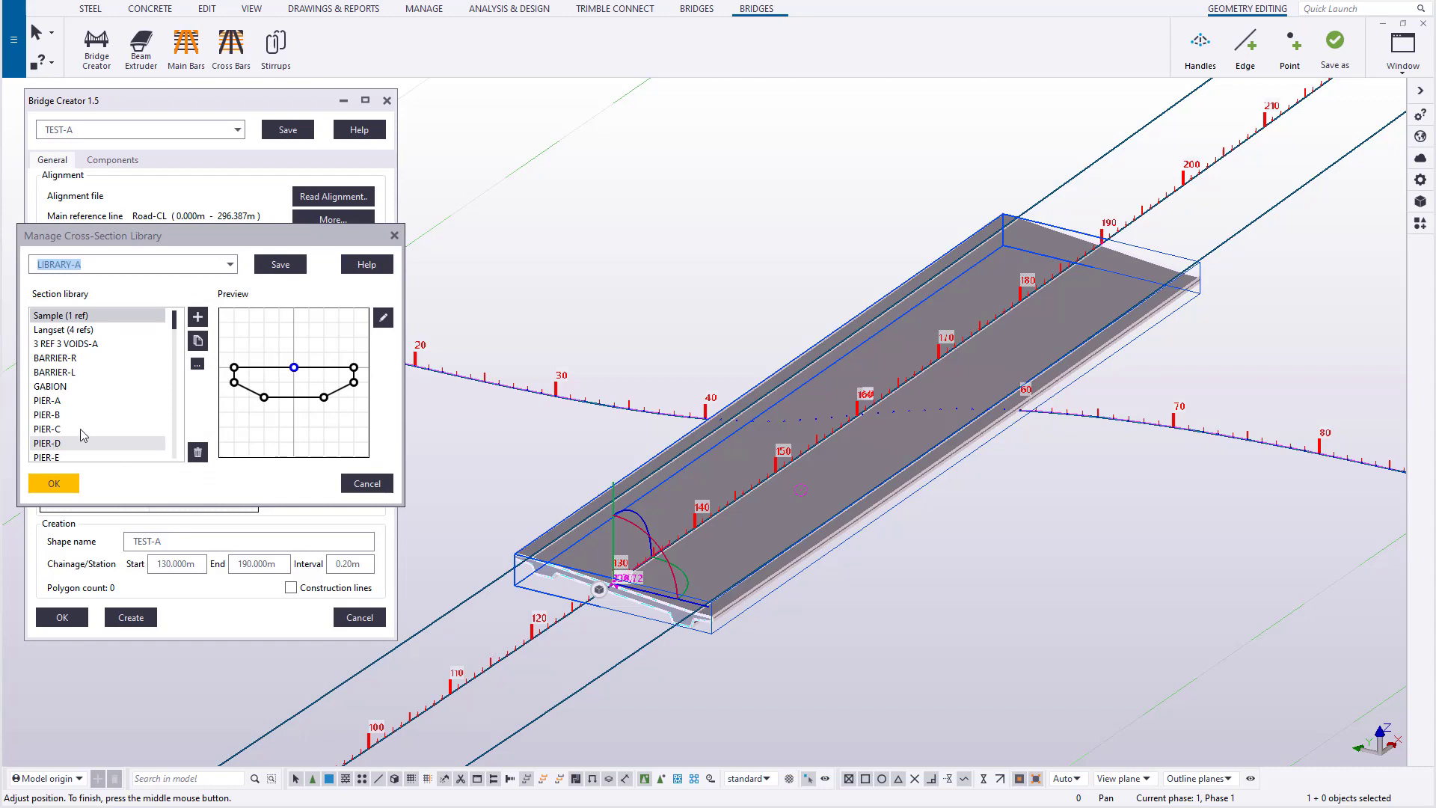
scroll(81, 433, "down", 6)
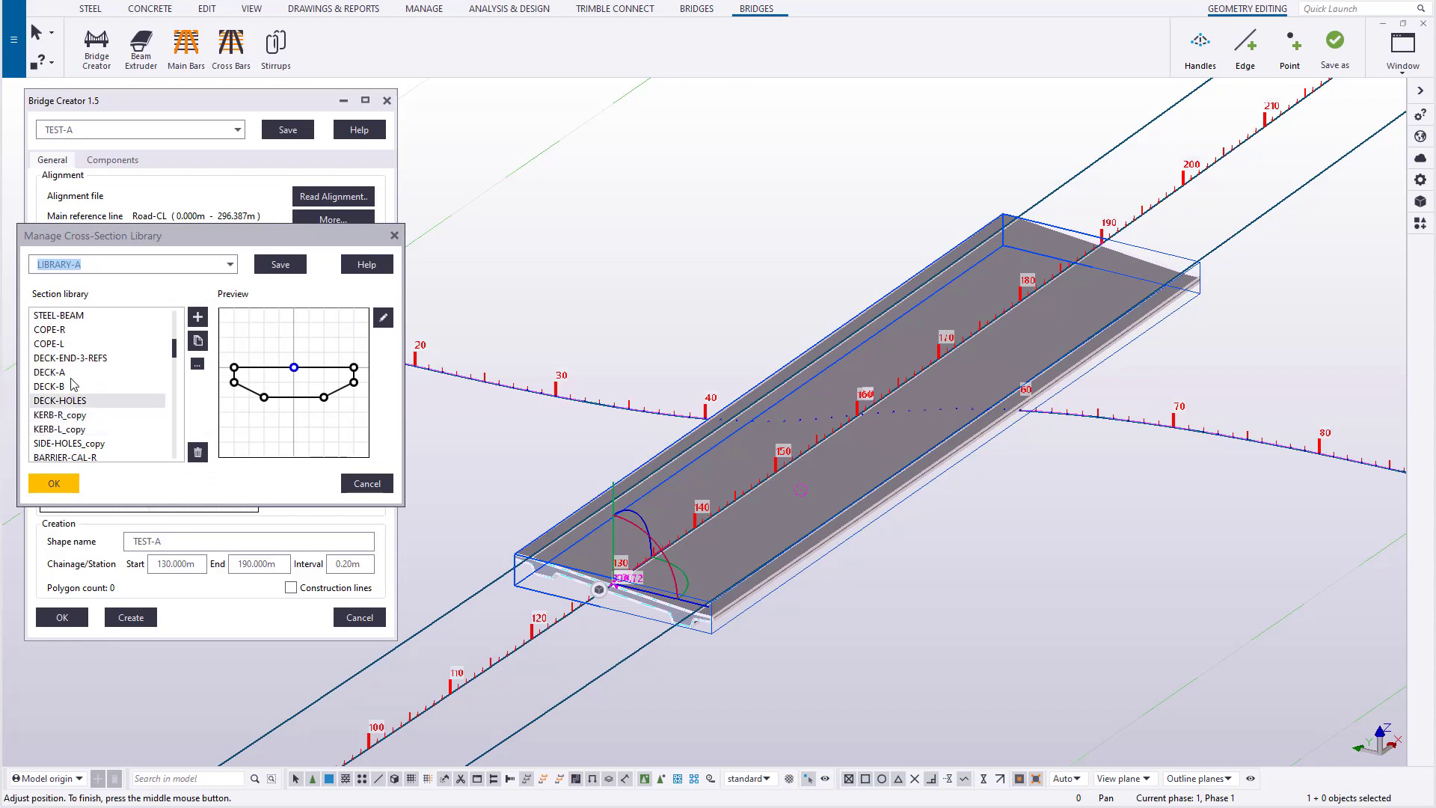
left_click(75, 387)
scroll(78, 406, "down", 1)
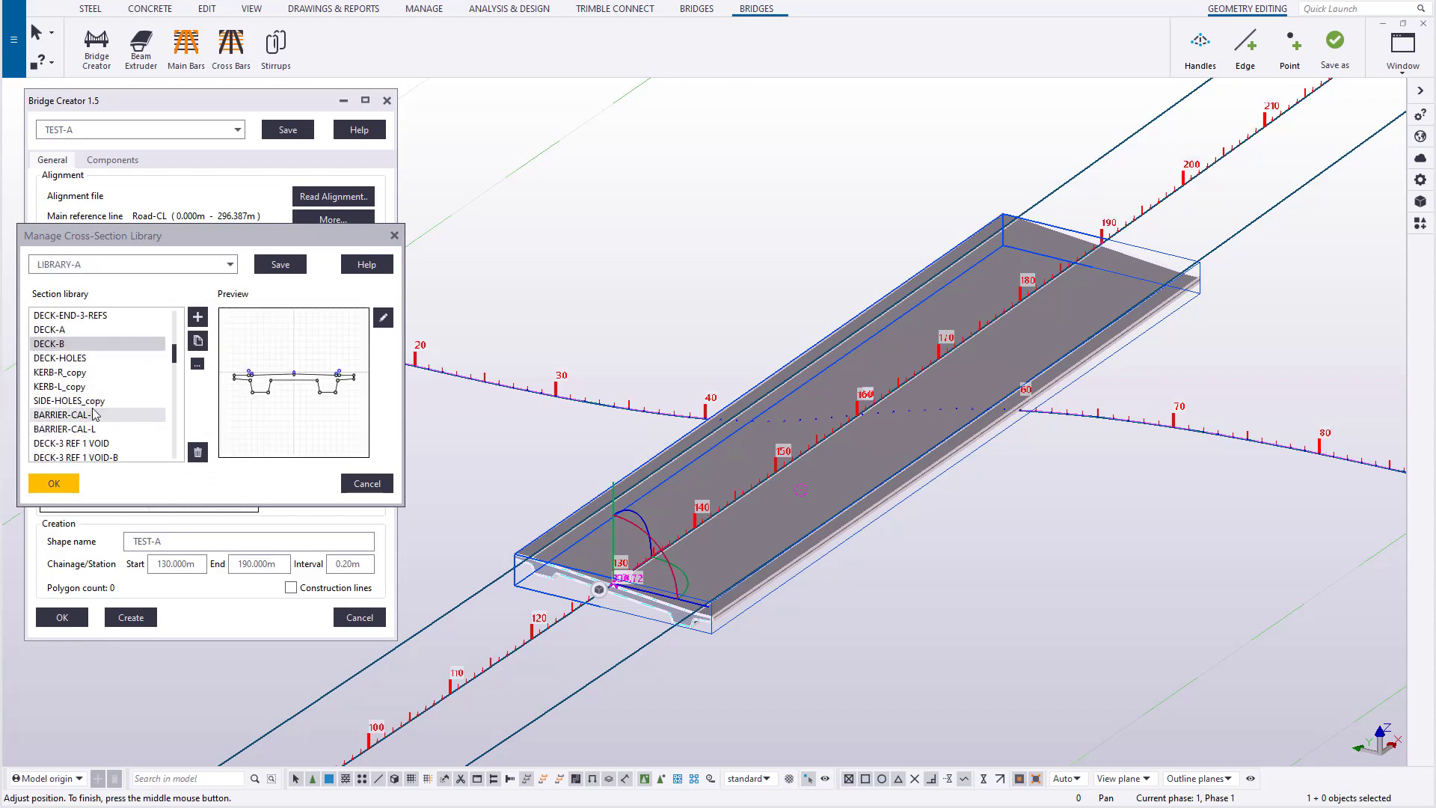
left_click(75, 443)
- Add DECK-3 REF 1 VOID as the key section at chainage 130.000m and edit its cross-section
scroll(90, 426, "down", 2)
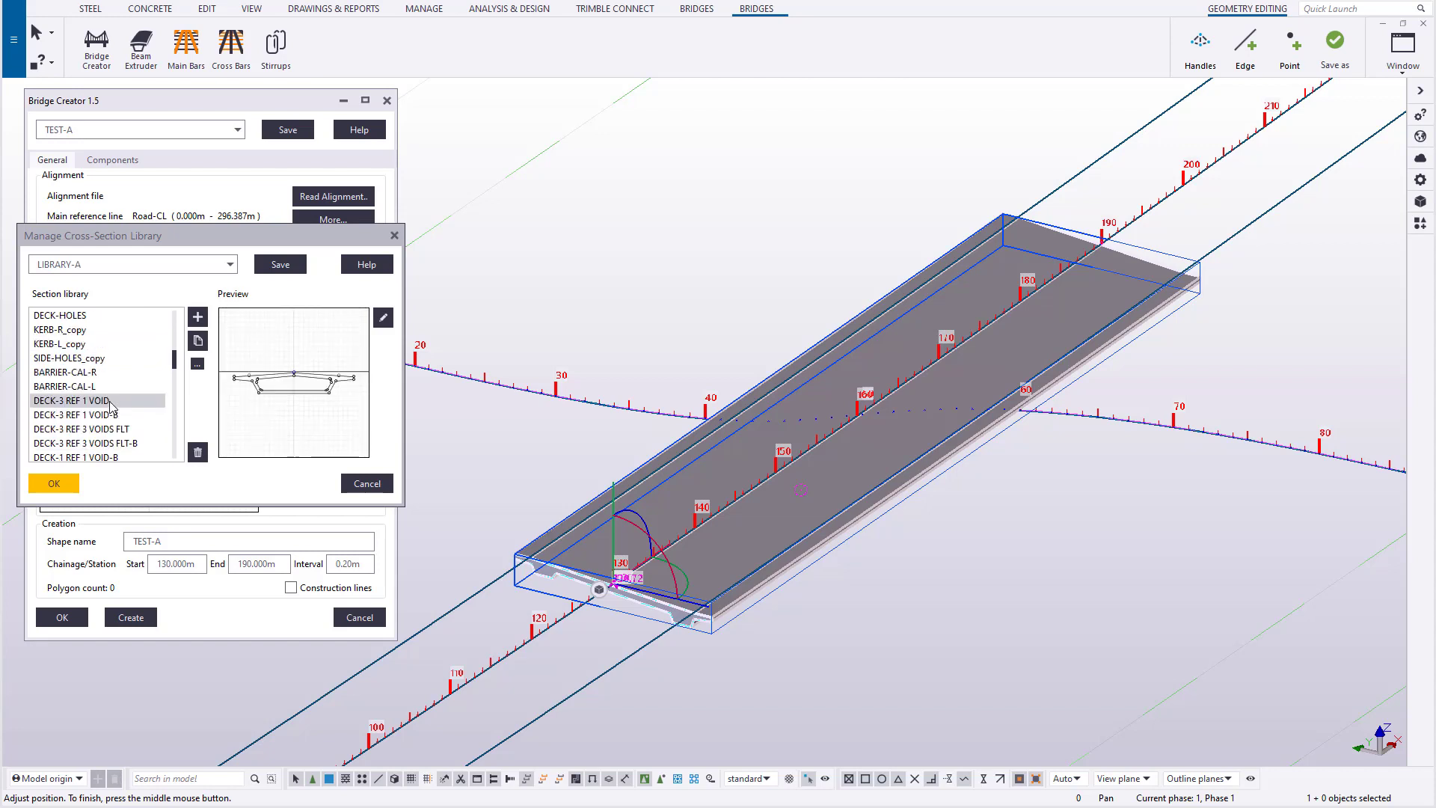
left_click(55, 485)
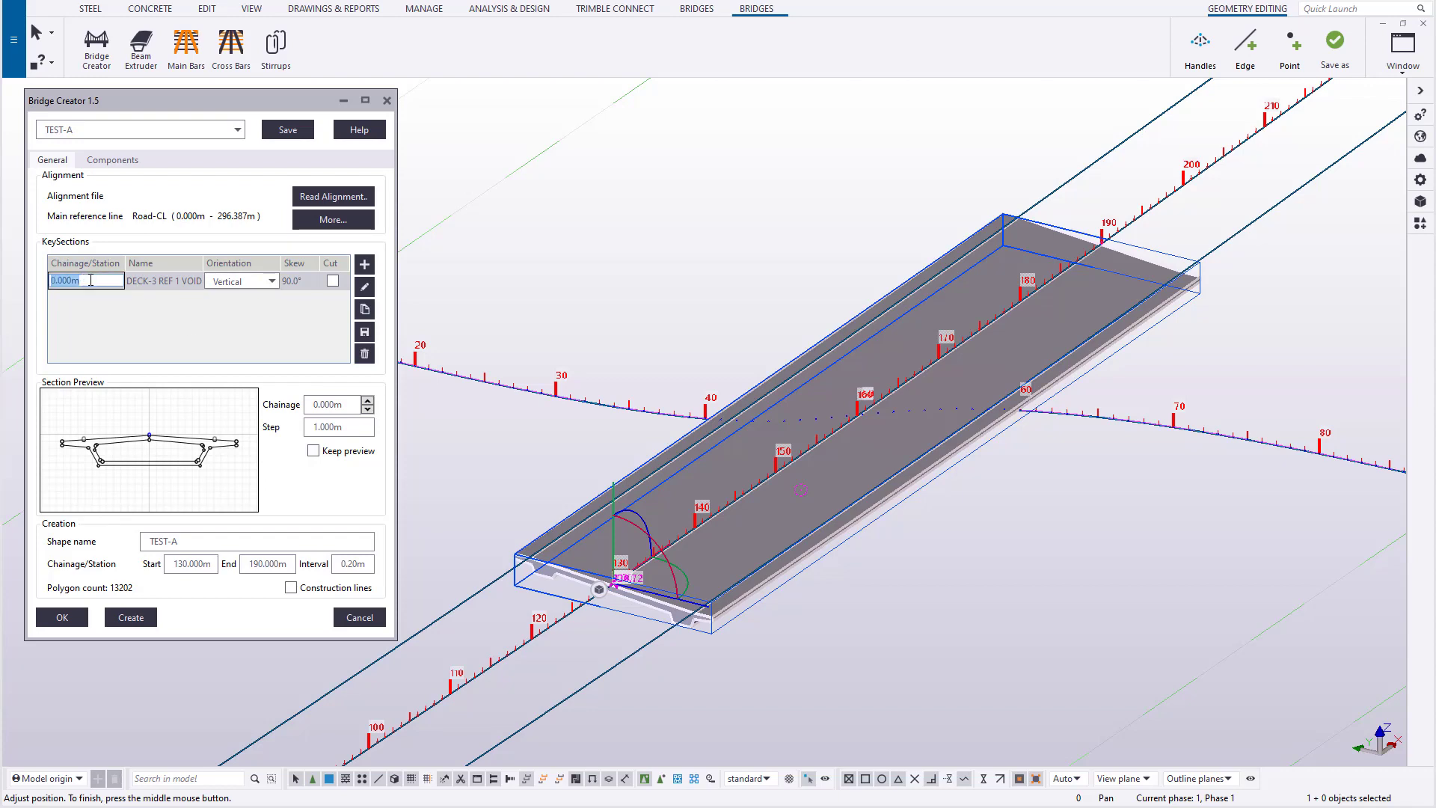
type("13")
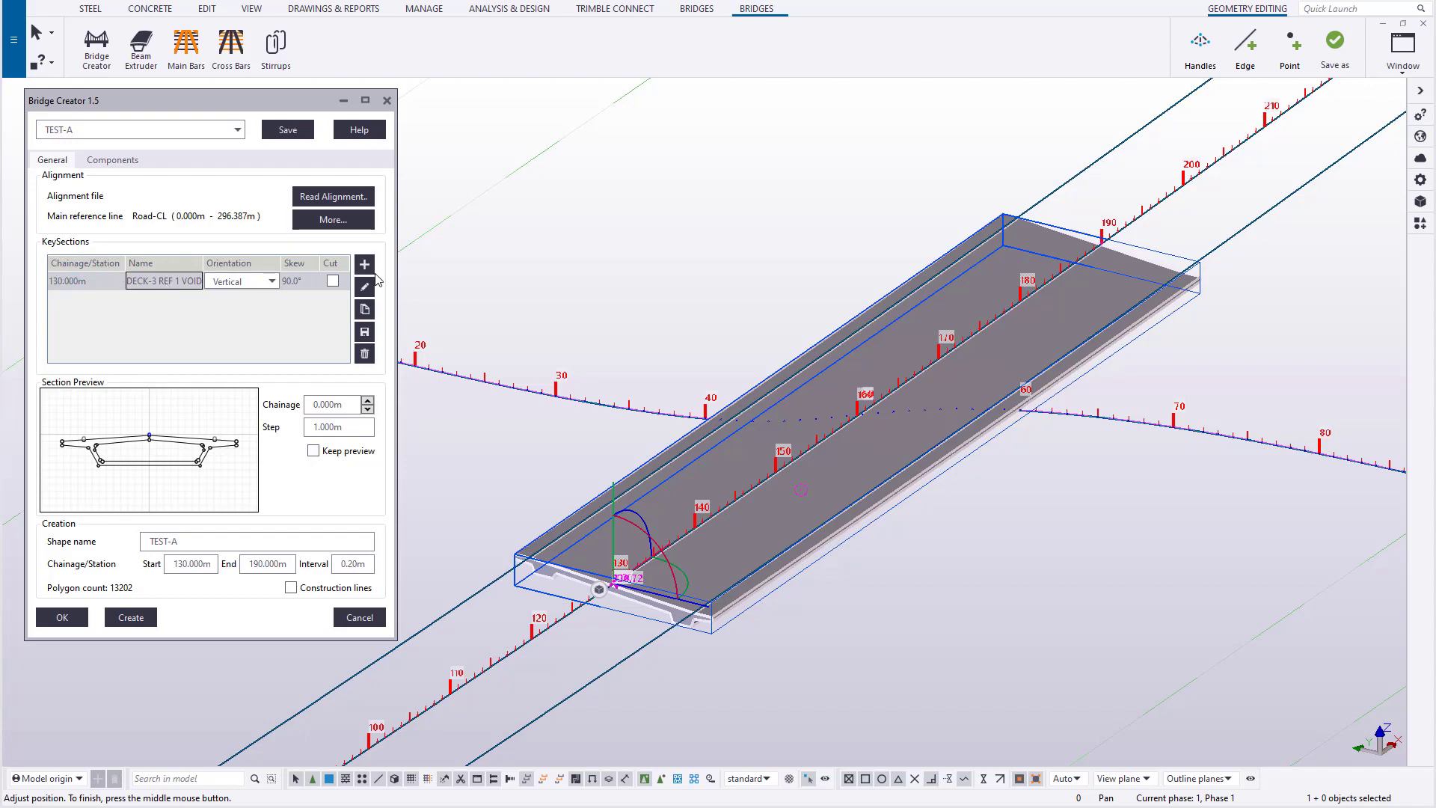
left_click(364, 286)
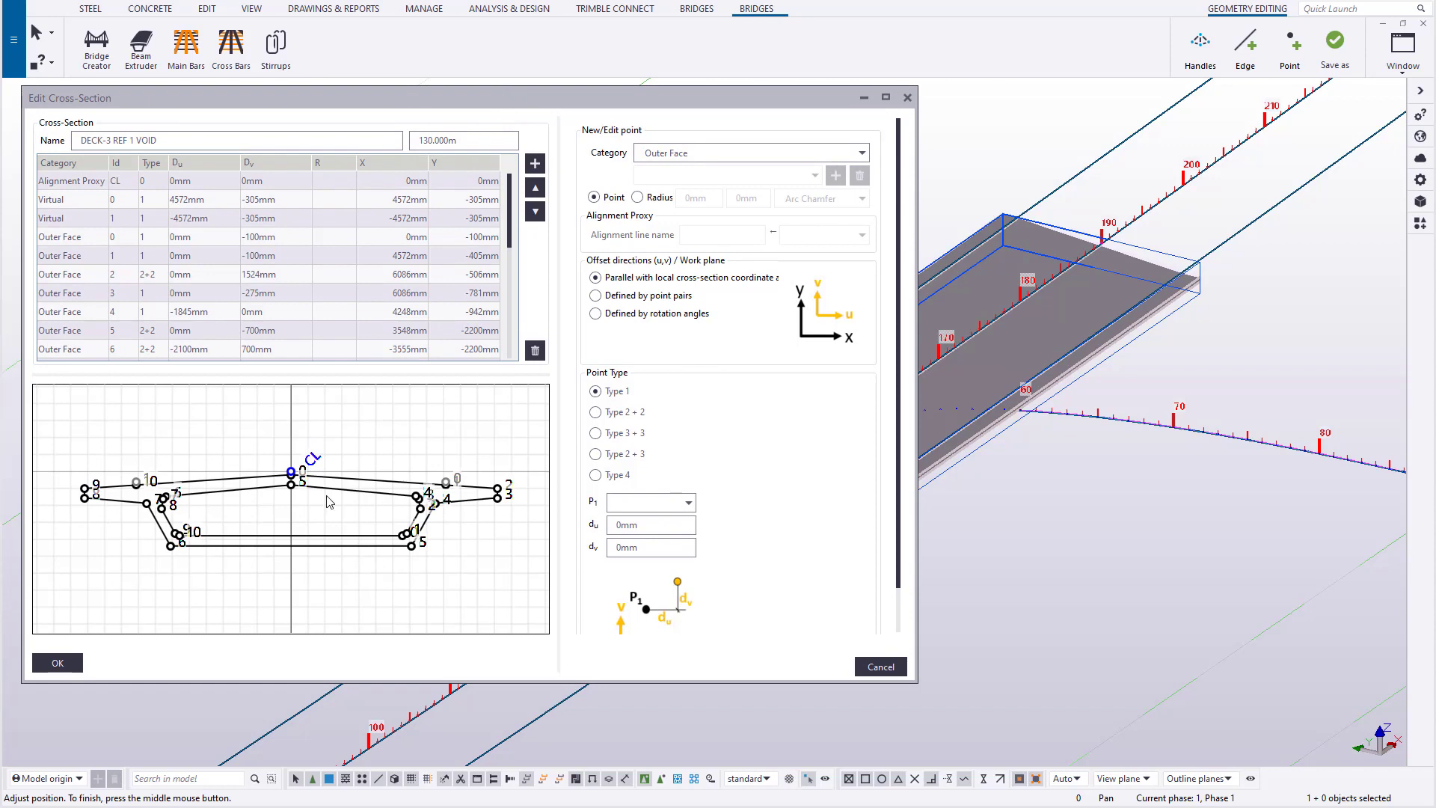
- Tie the CL alignment proxy to the Road-CL alignment line
left_click(307, 460)
left_click(815, 236)
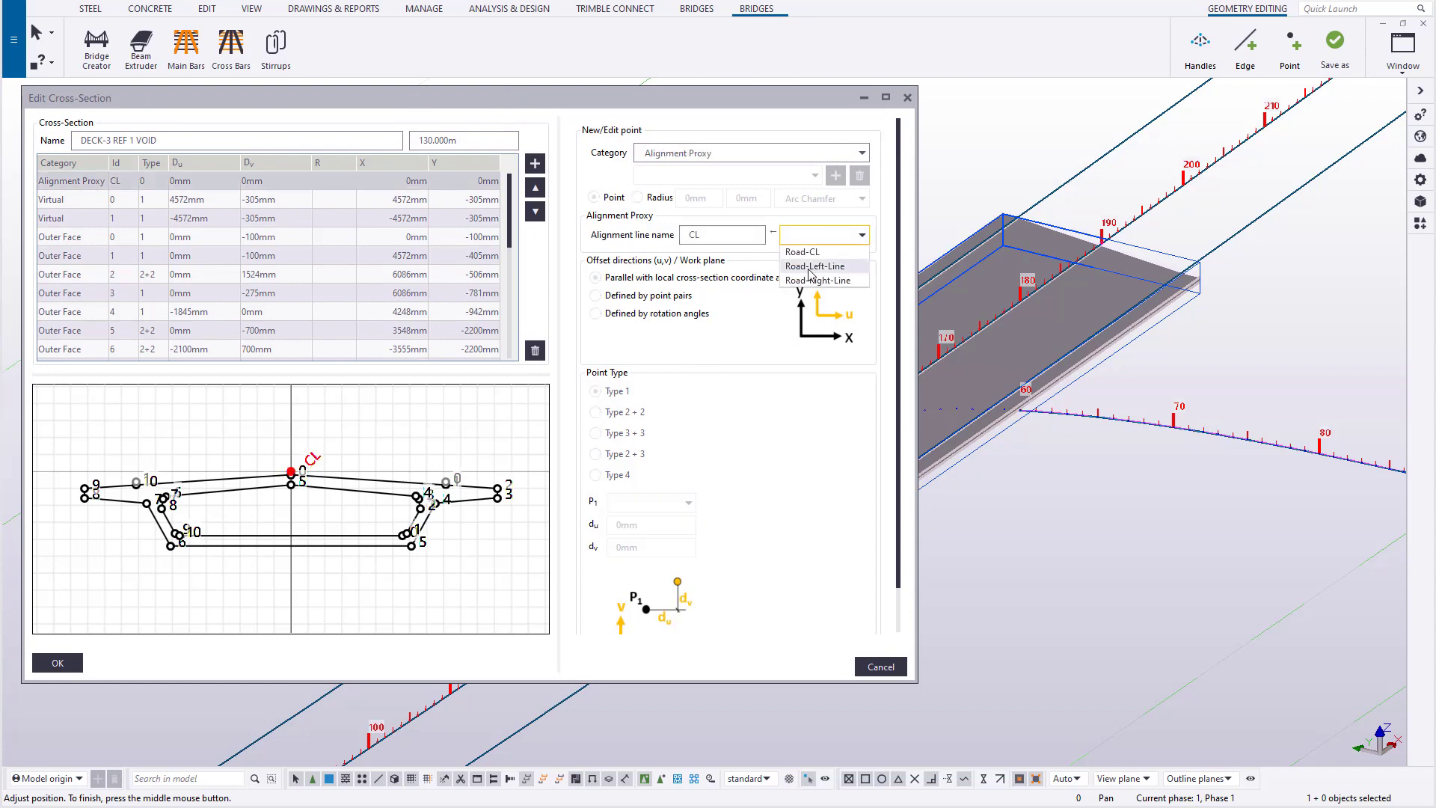
left_click(808, 255)
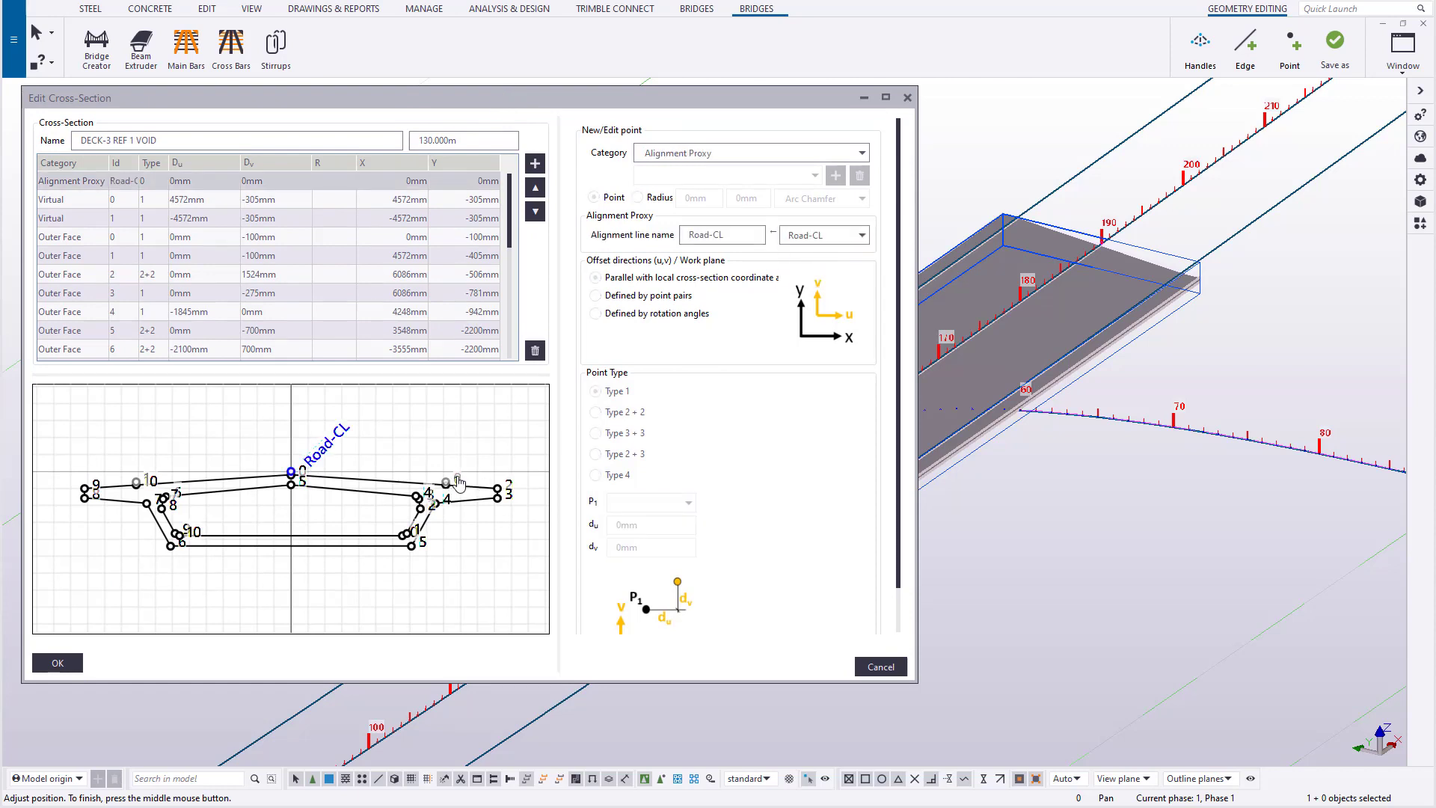
left_click(457, 483)
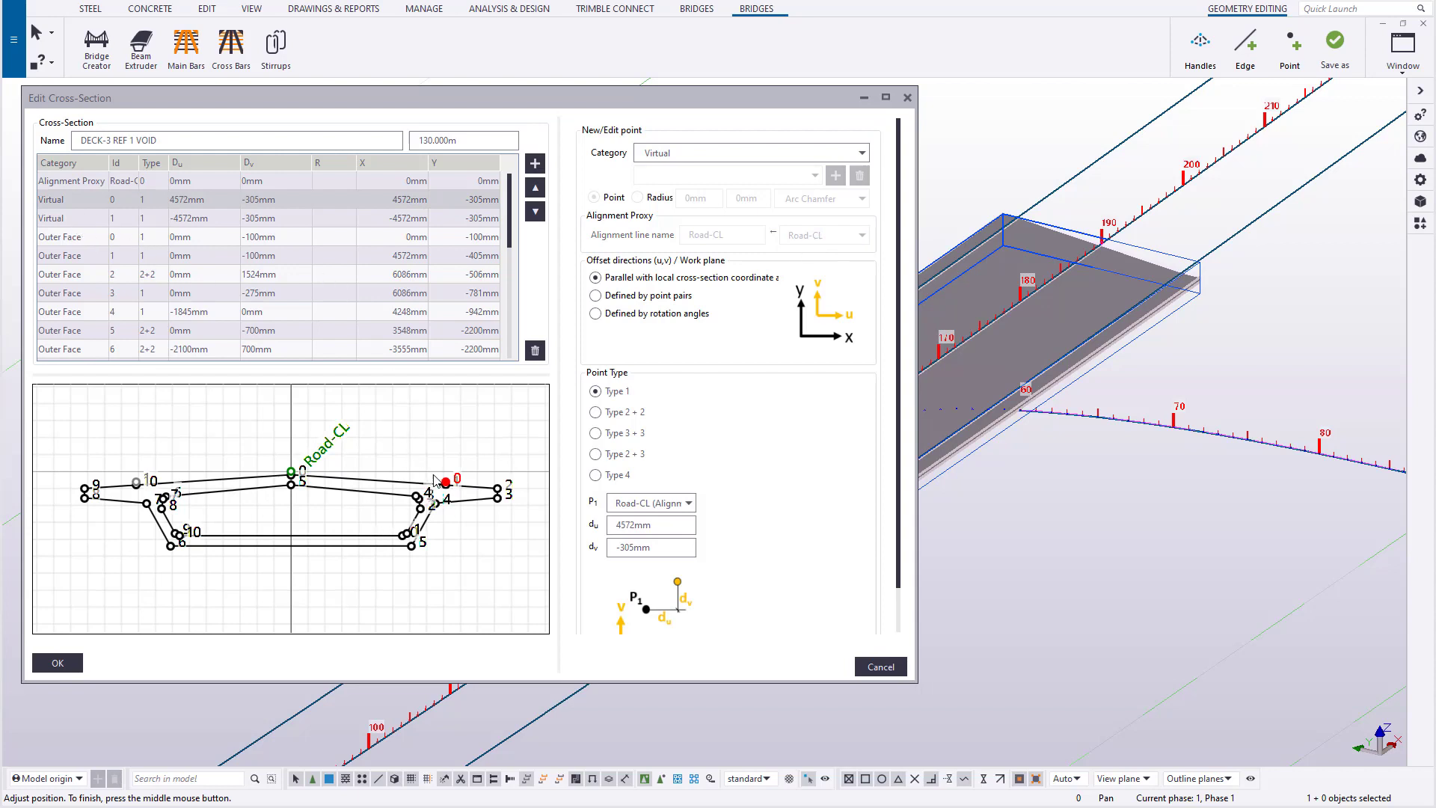
left_click(83, 182)
- Add two more alignment proxies, tied to Road-Left-Line and Road-Right-Line
left_click(535, 163)
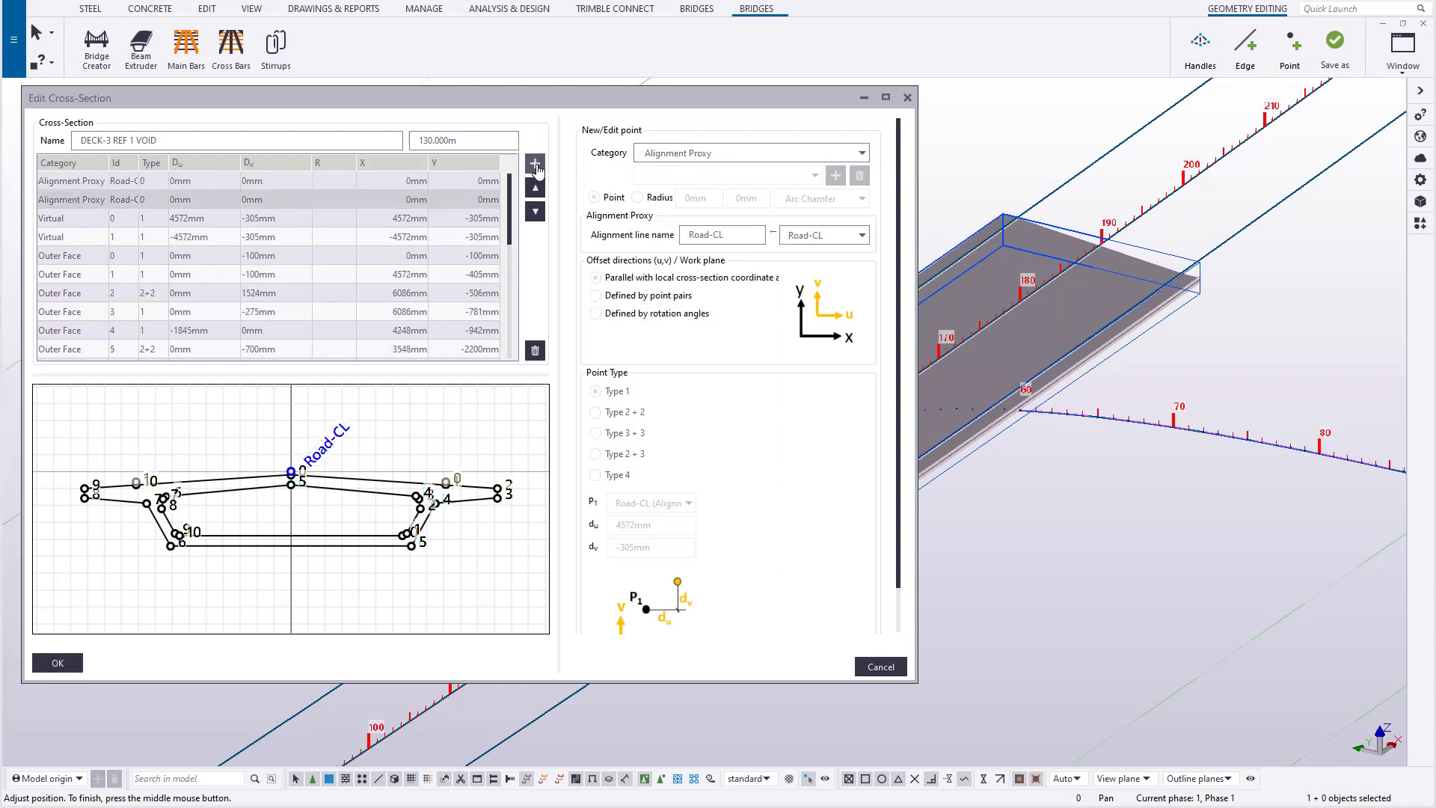
left_click(535, 163)
left_click(96, 199)
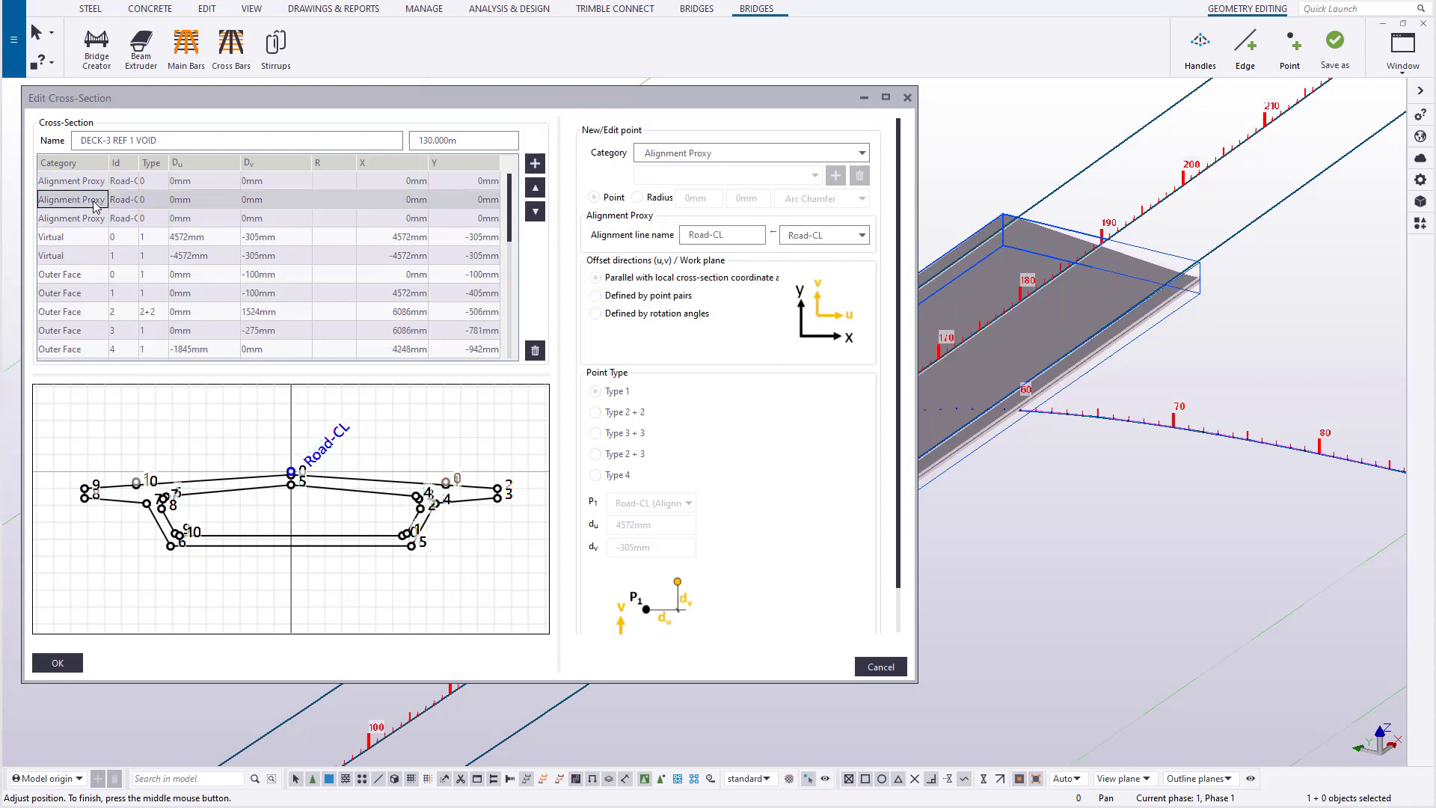
left_click(813, 236)
left_click(815, 267)
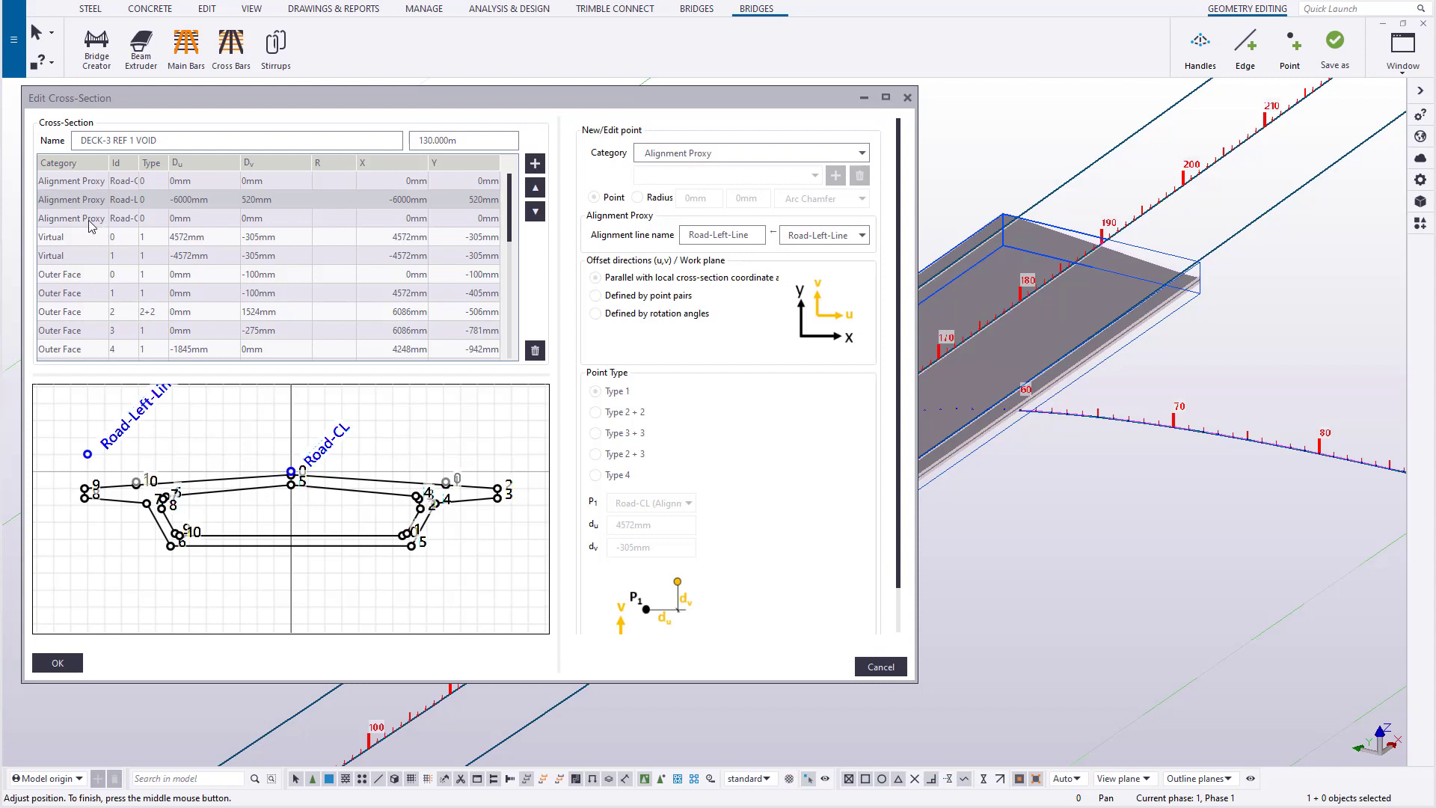
left_click(795, 235)
left_click(823, 284)
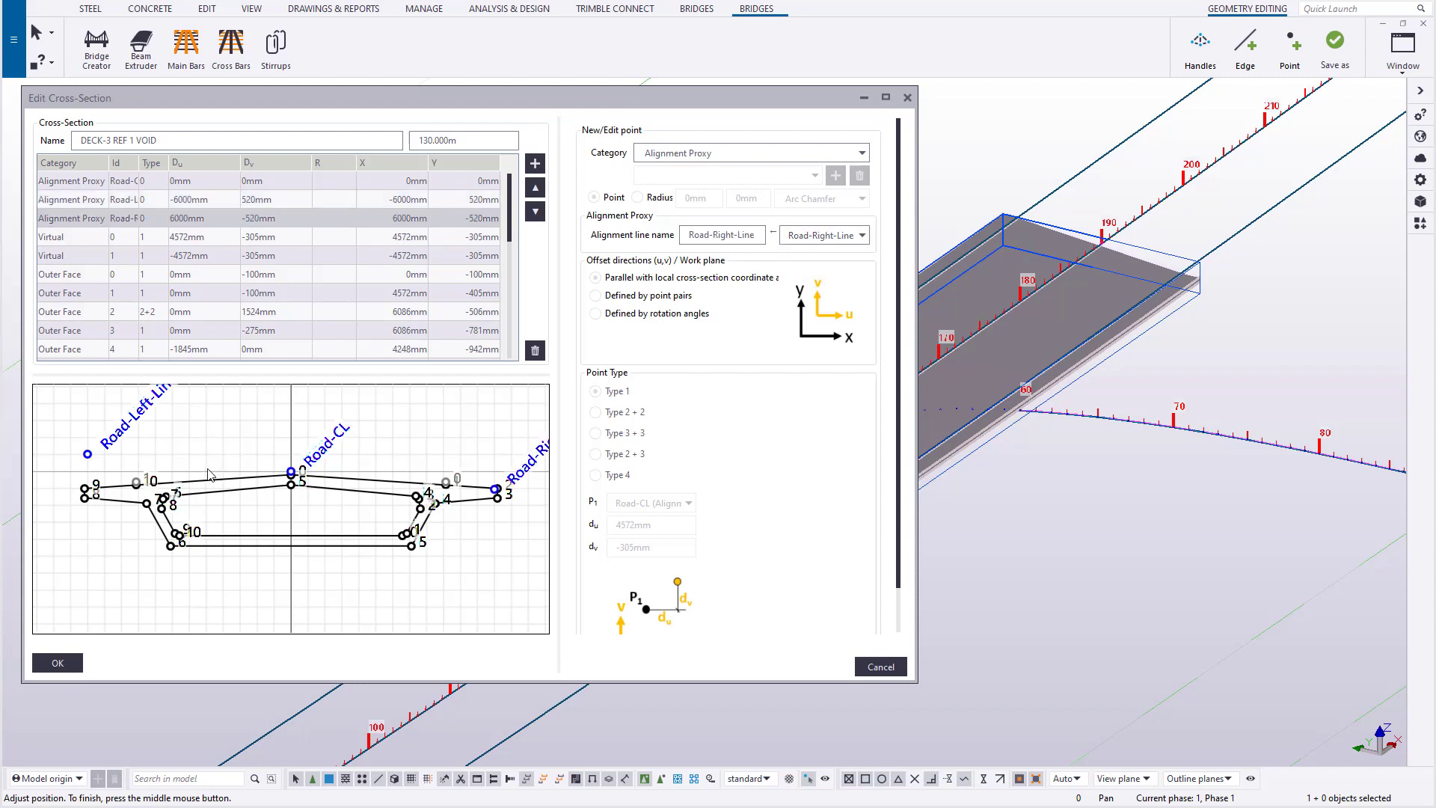
scroll(109, 478, "up", 2)
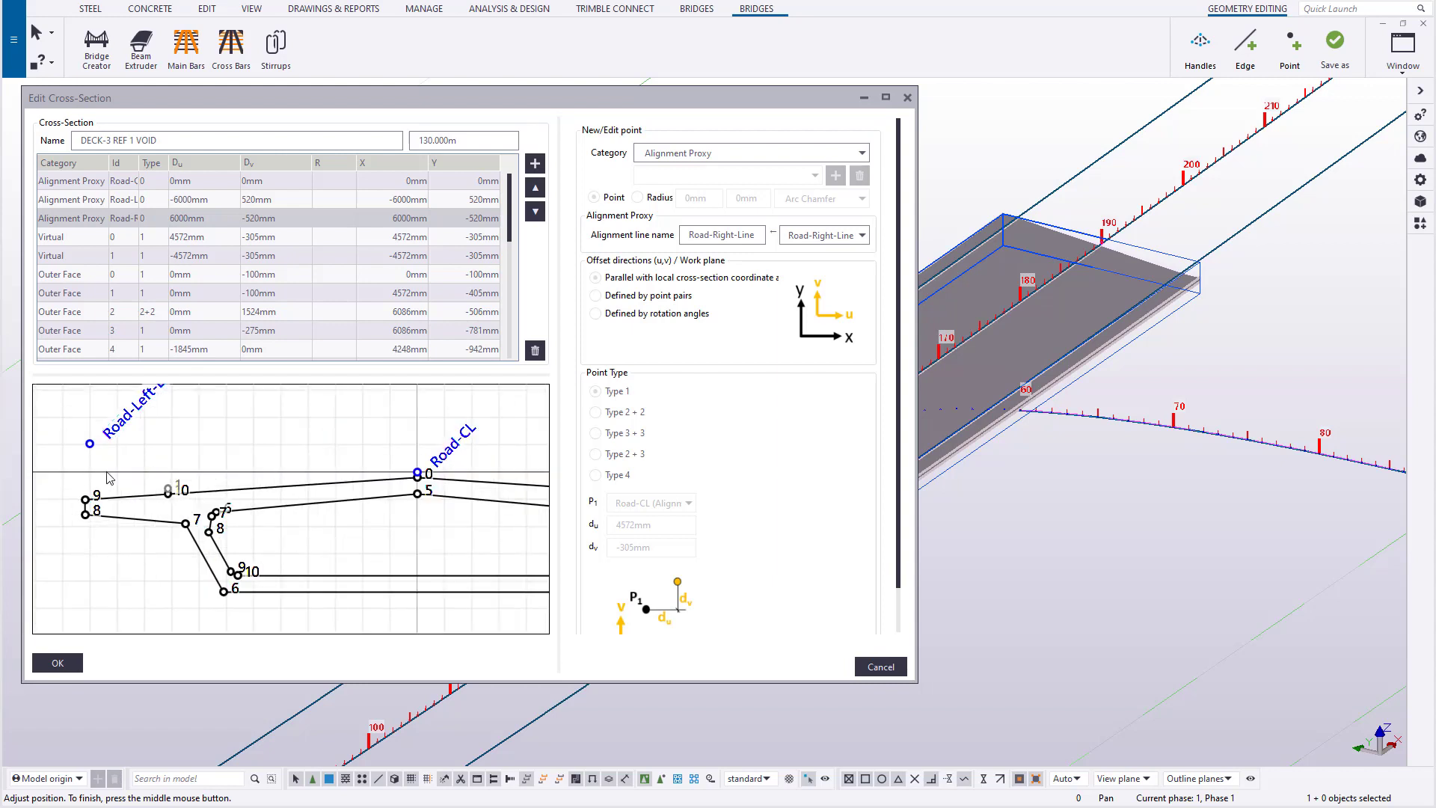
- Anchor virtual point 1 to Road-Left-Line with du 0 and dv -100
left_click(167, 489)
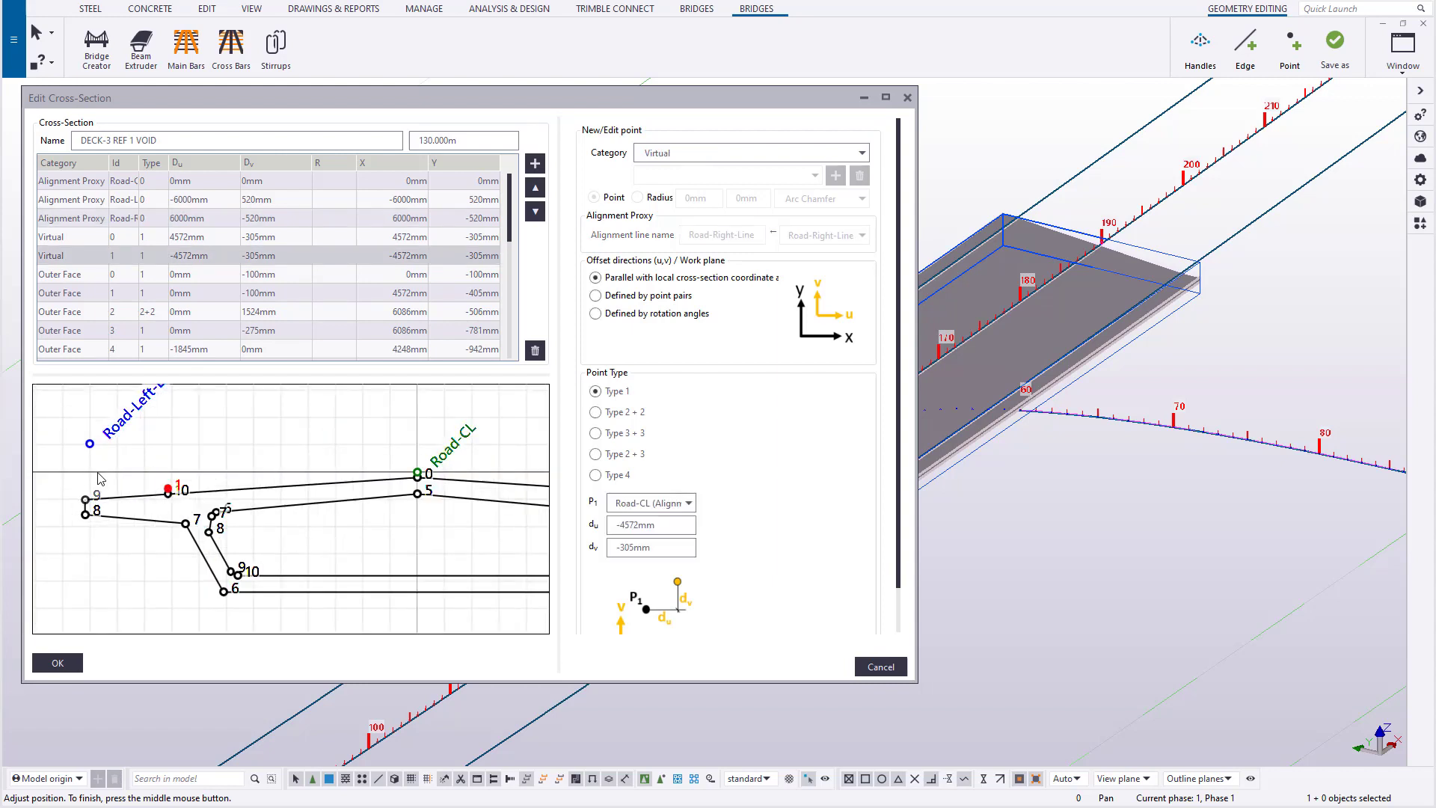
scroll(100, 479, "up", 2)
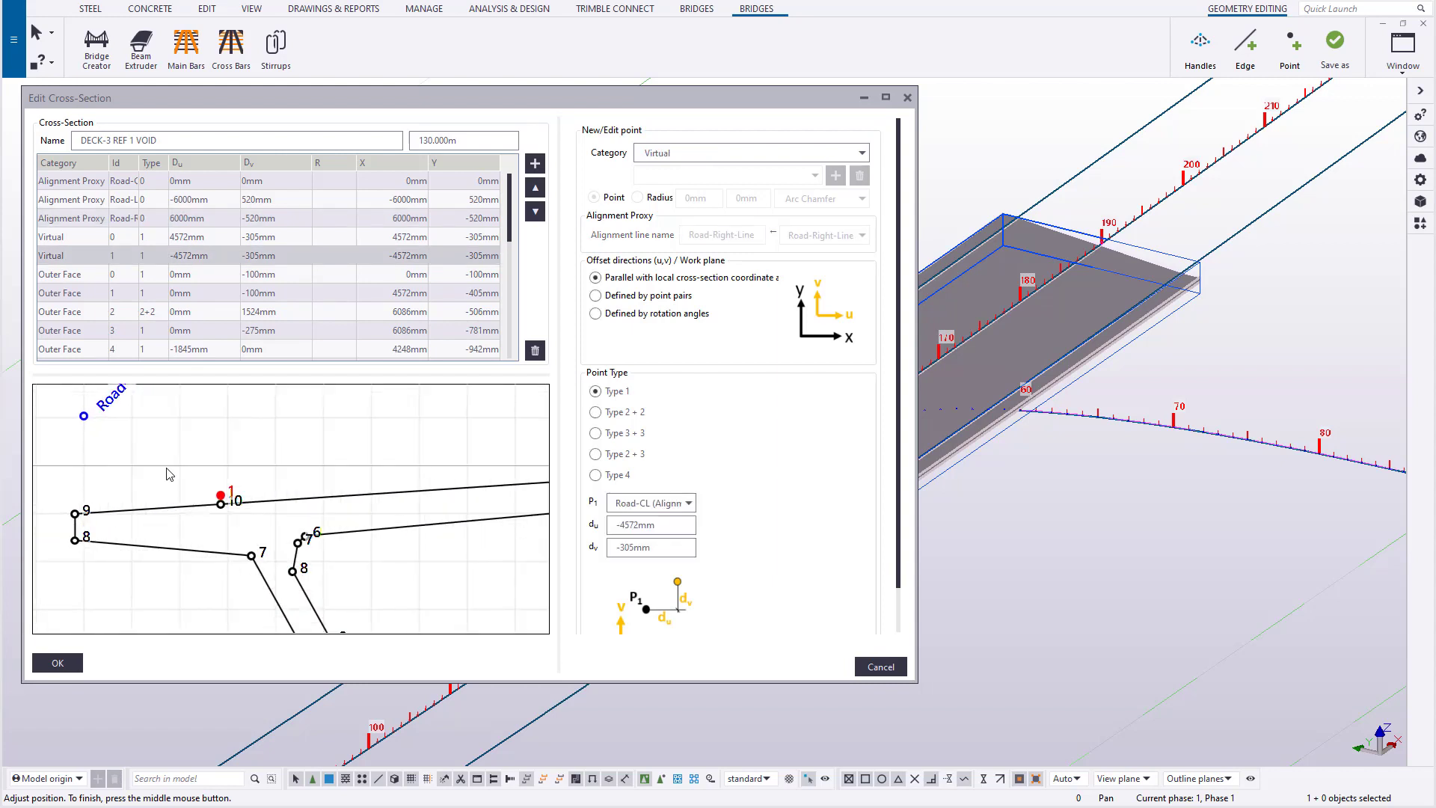
left_click(649, 504)
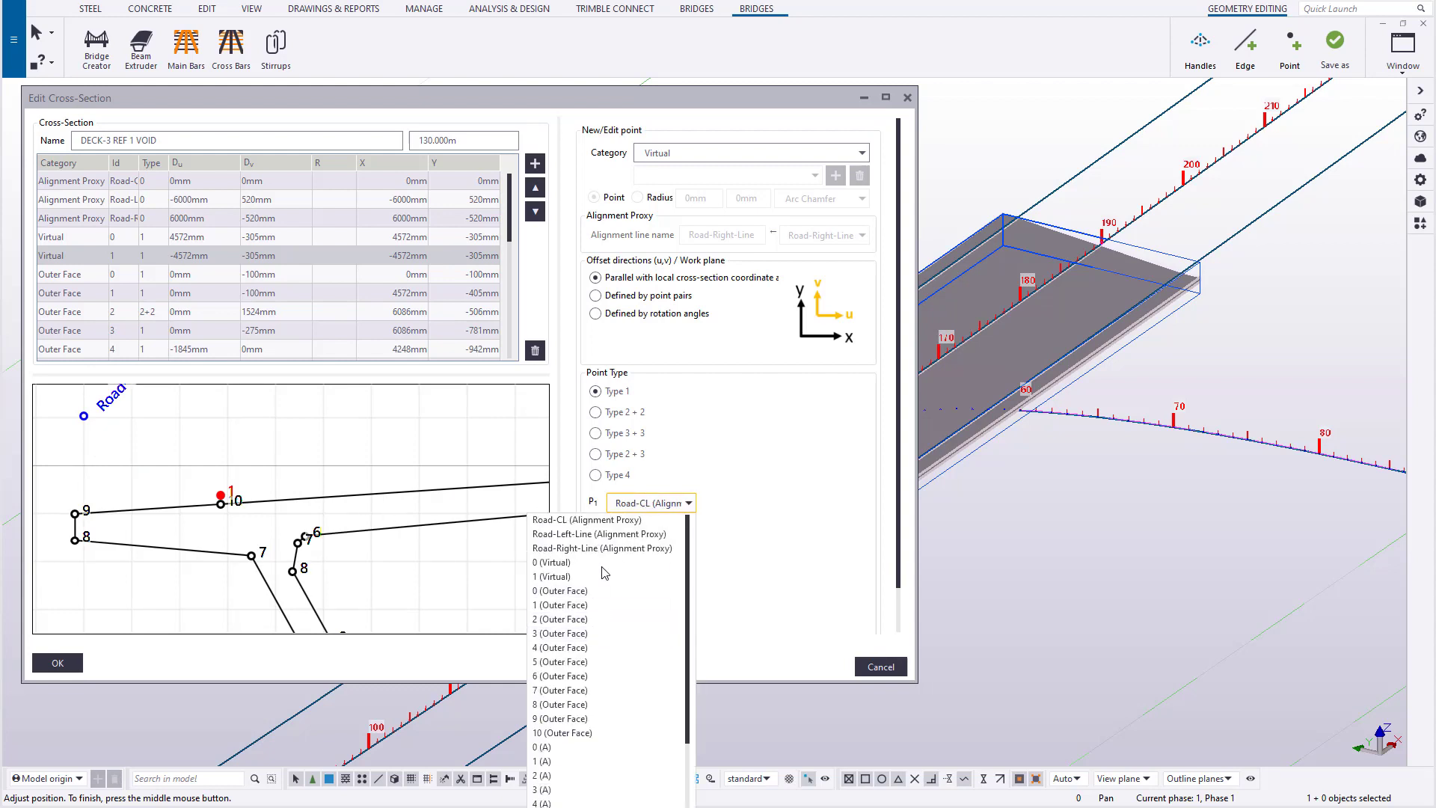
left_click(615, 534)
left_click(619, 527)
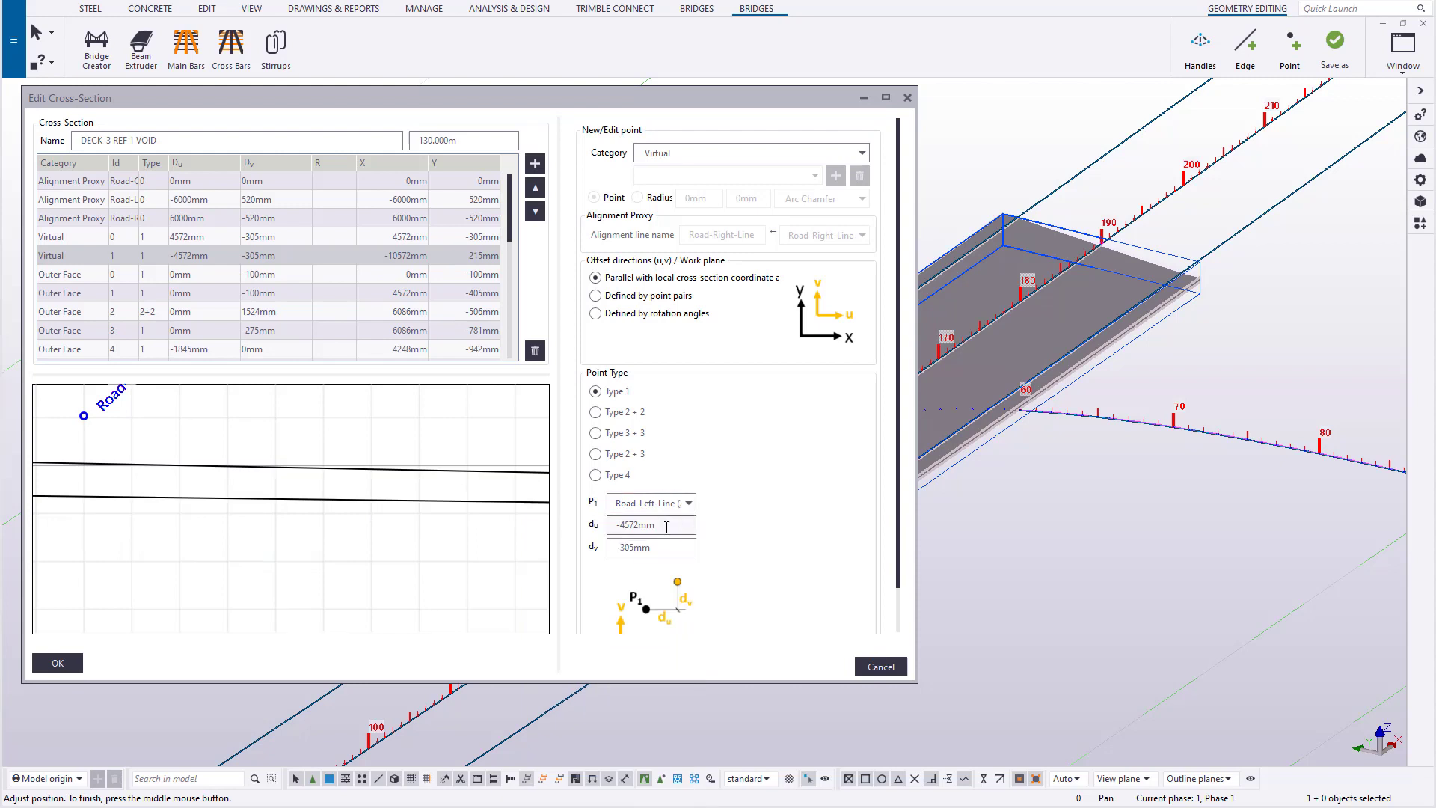
type("0")
key("Tab")
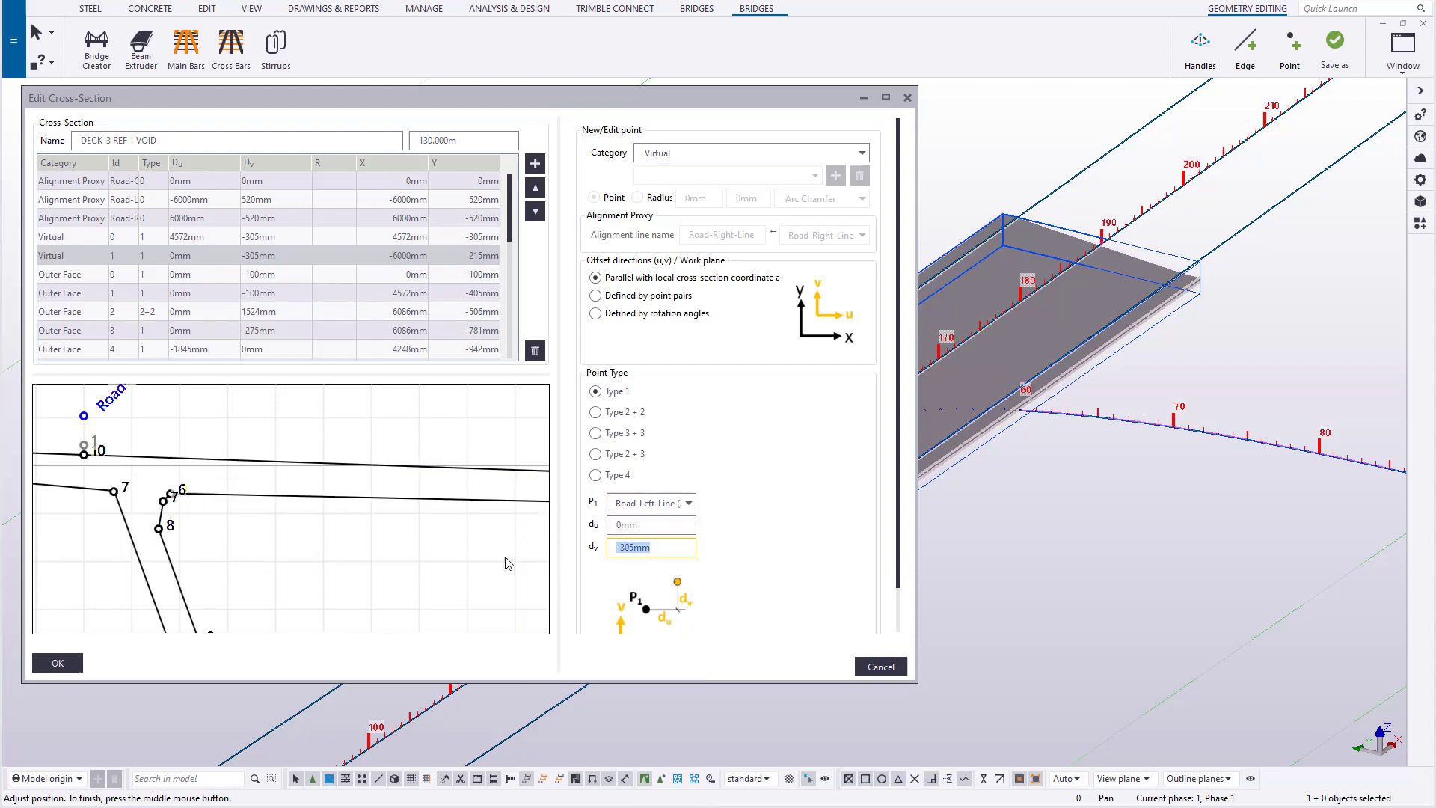
type("0")
key("Tab")
type("-100")
key("Tab")
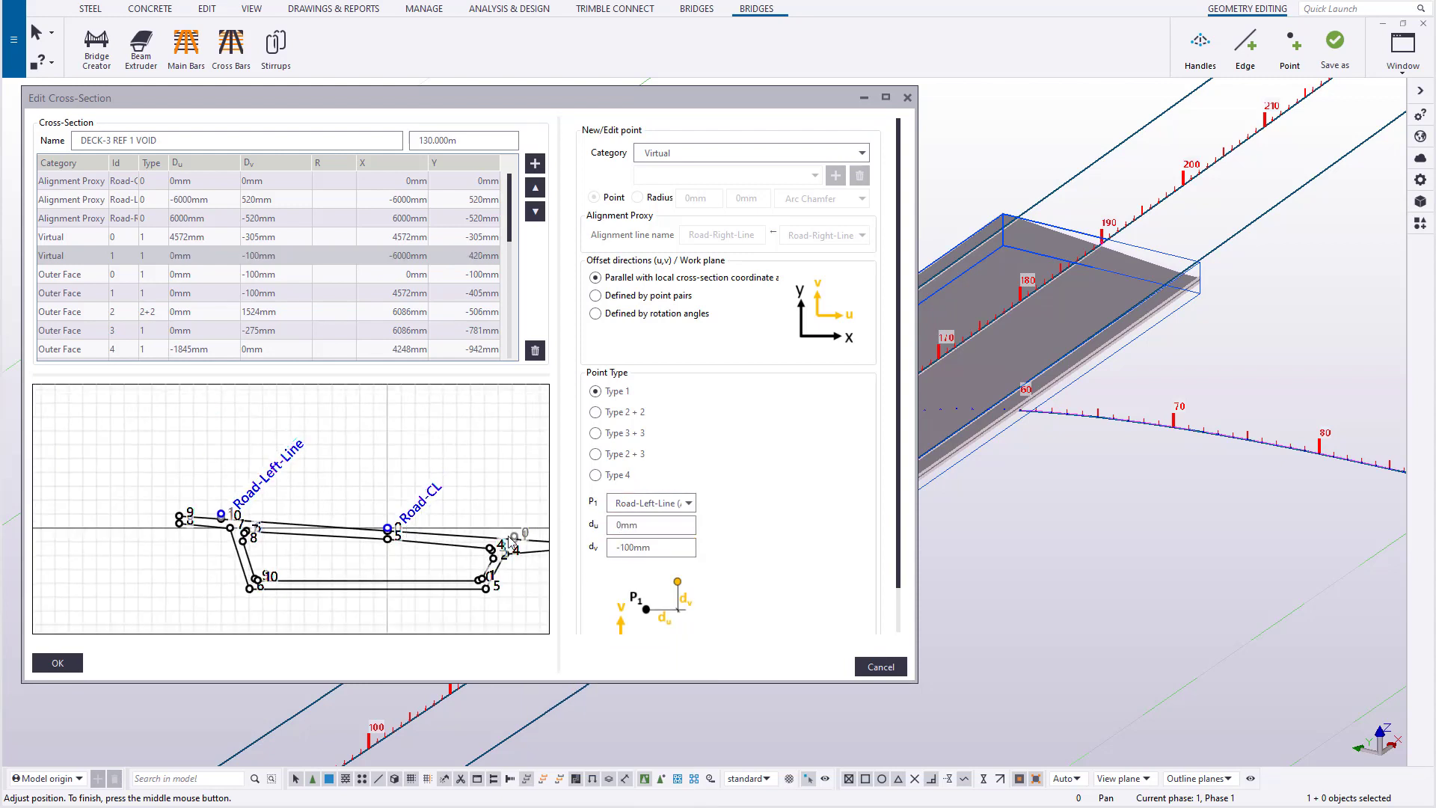
scroll(455, 551, "up", 4)
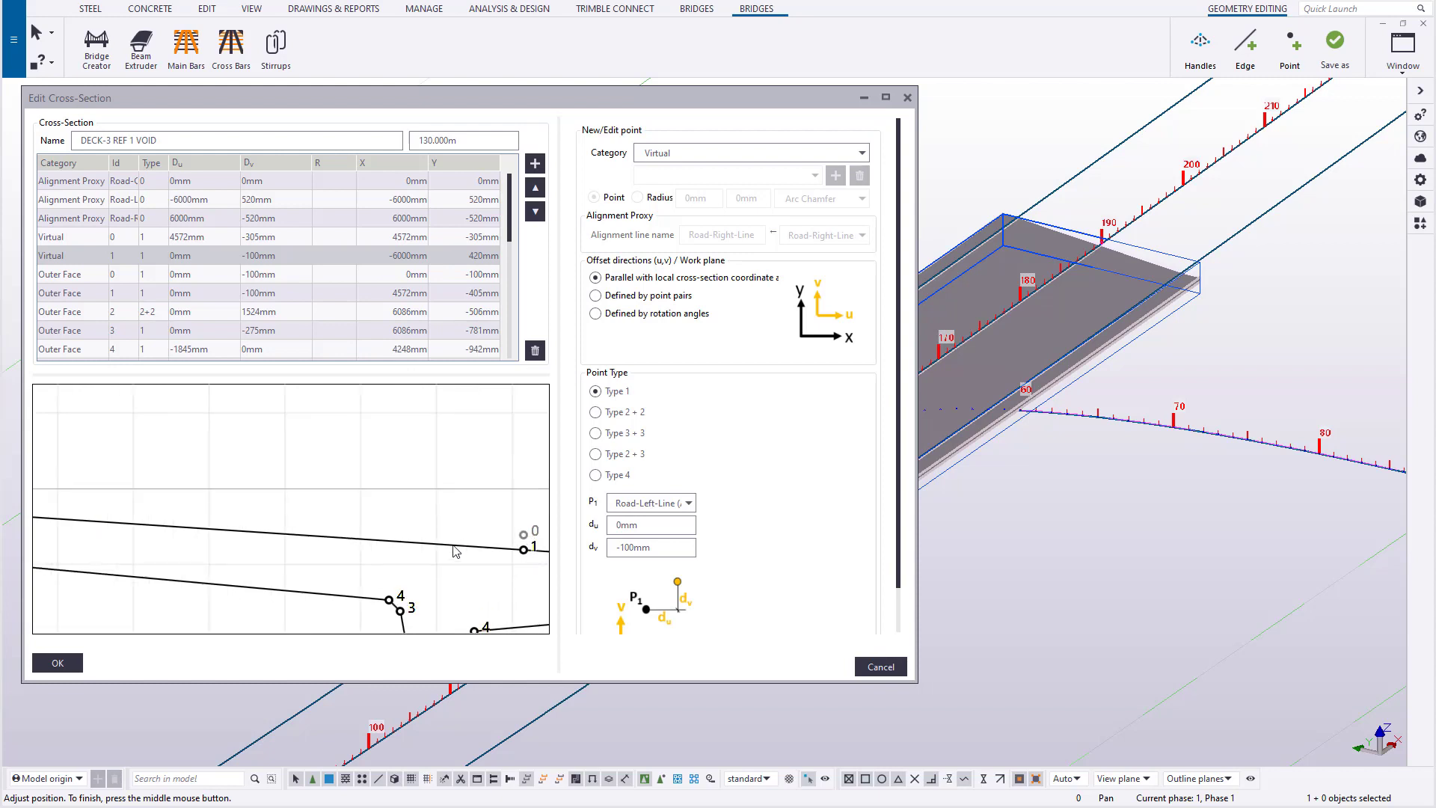
- Anchor virtual point 0 to Road-Right-Line with du 0 and dv -100, then accept the cross-section
left_click(534, 533)
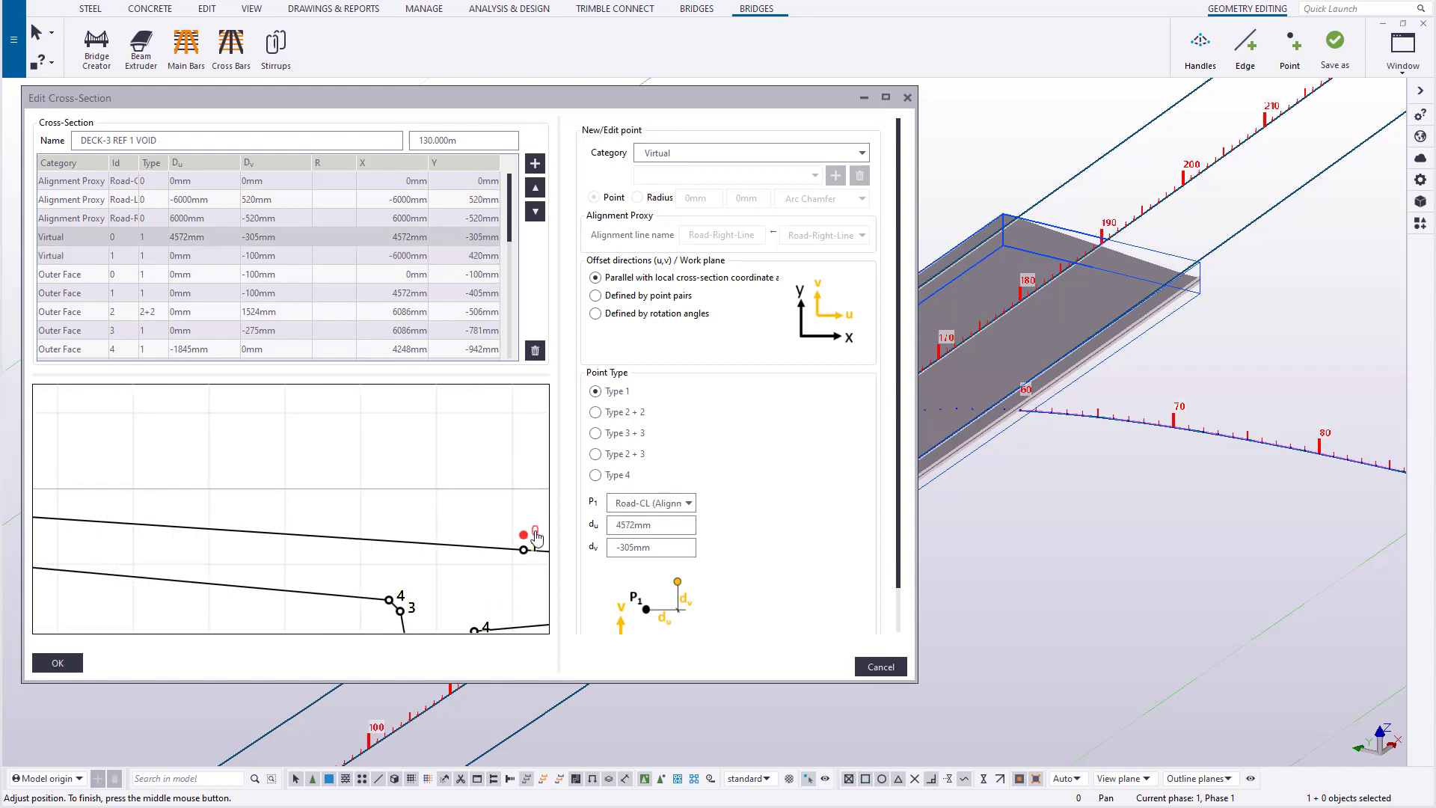
left_click(658, 504)
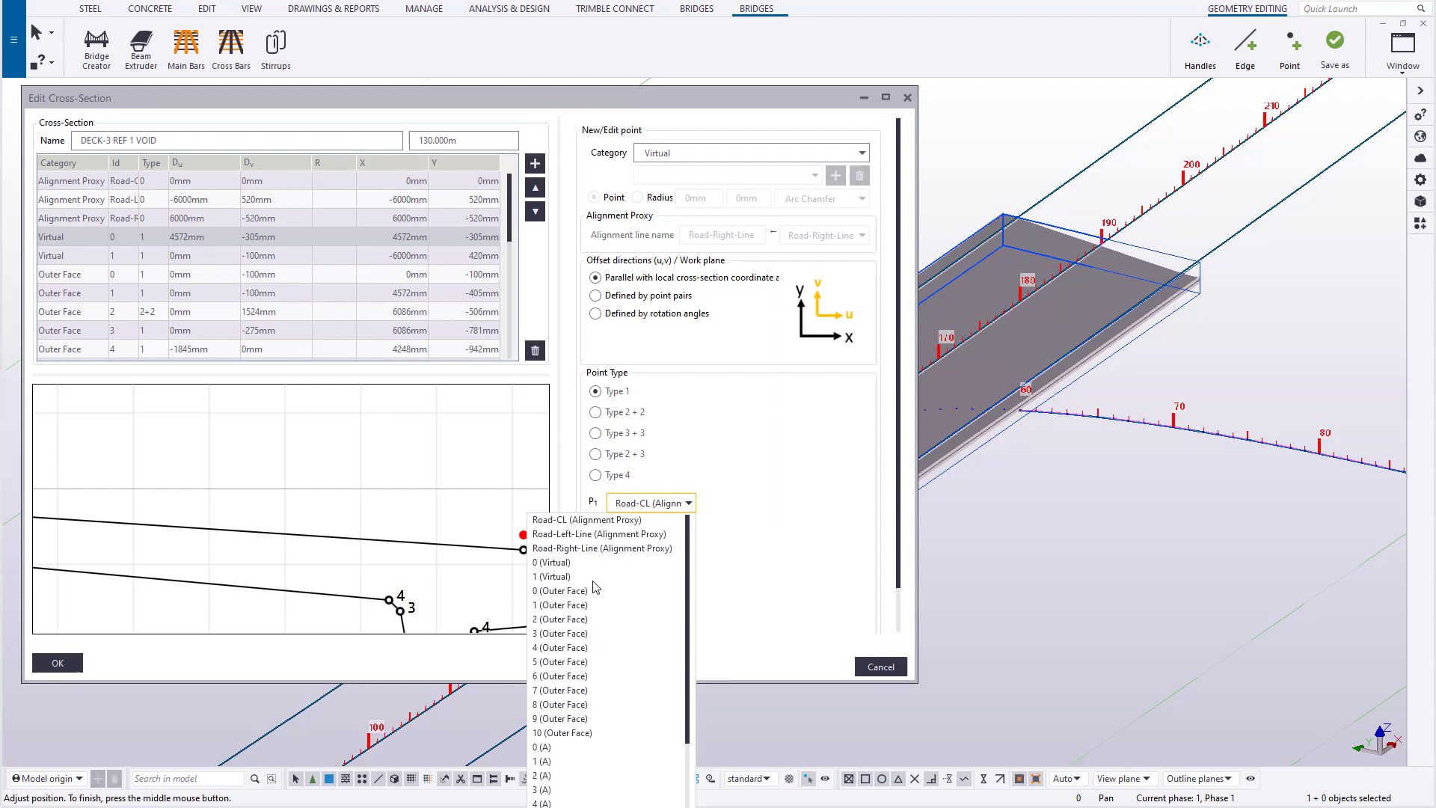
left_click(582, 549)
scroll(291, 534, "down", 3)
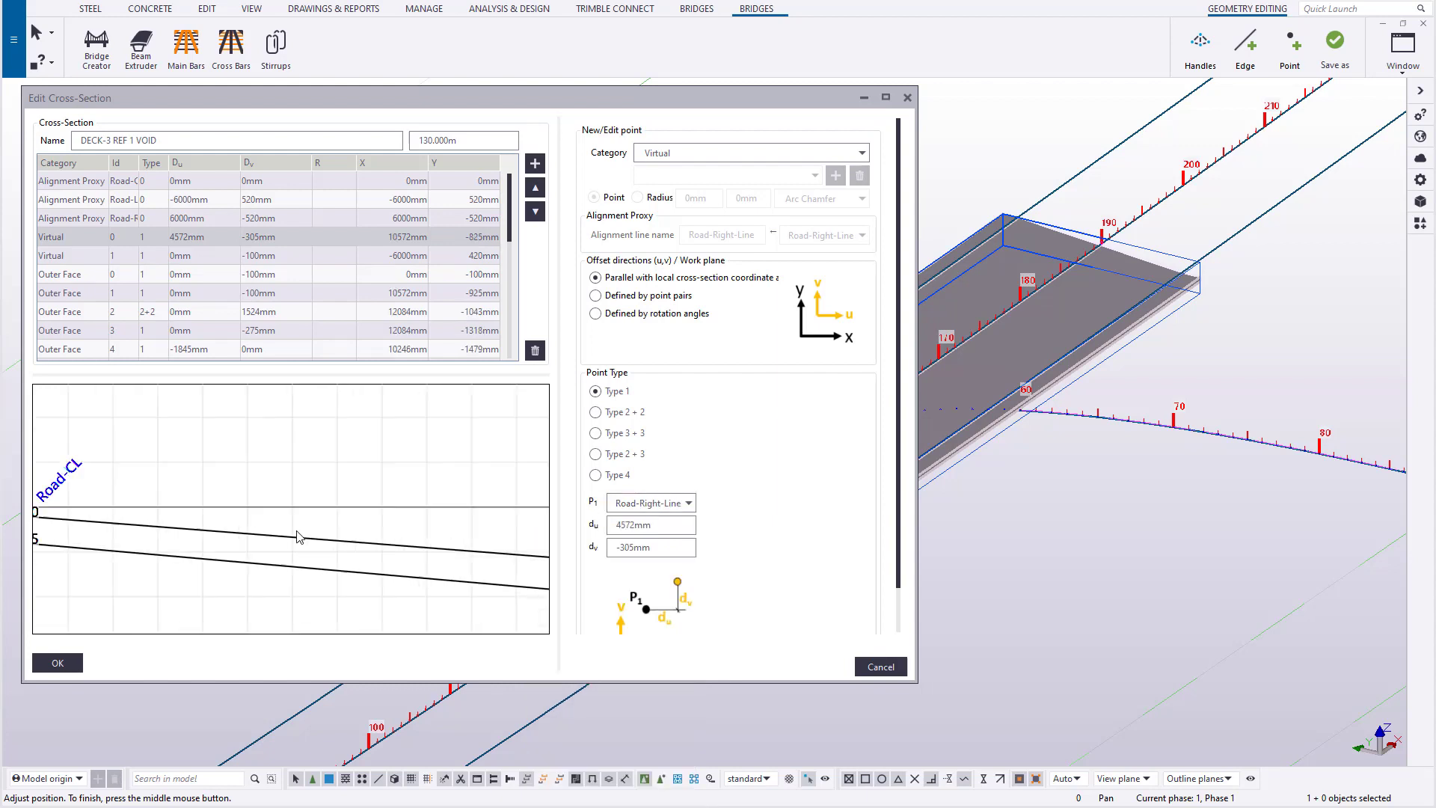
scroll(292, 534, "up", 2)
scroll(400, 544, "up", 1)
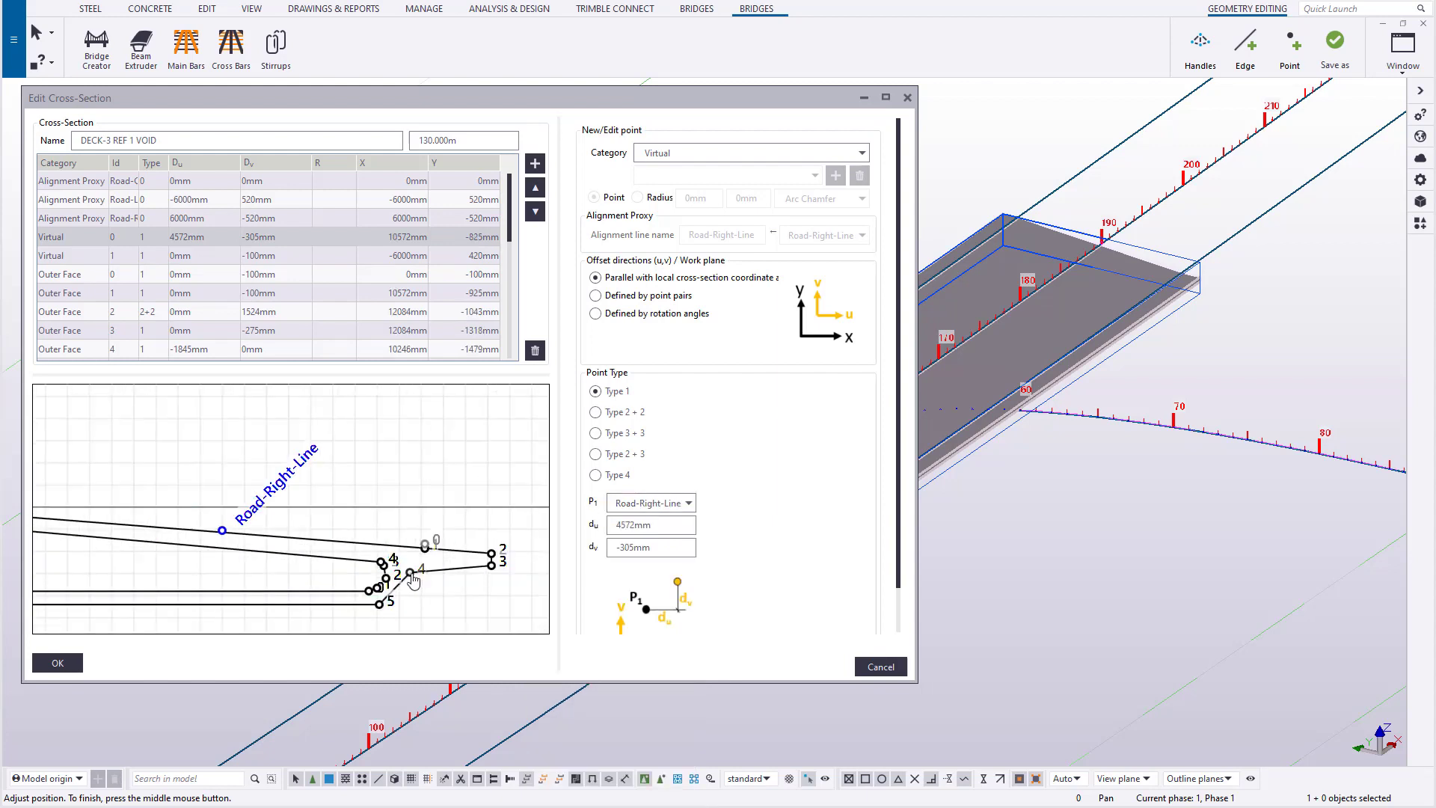
scroll(419, 576, "up", 1)
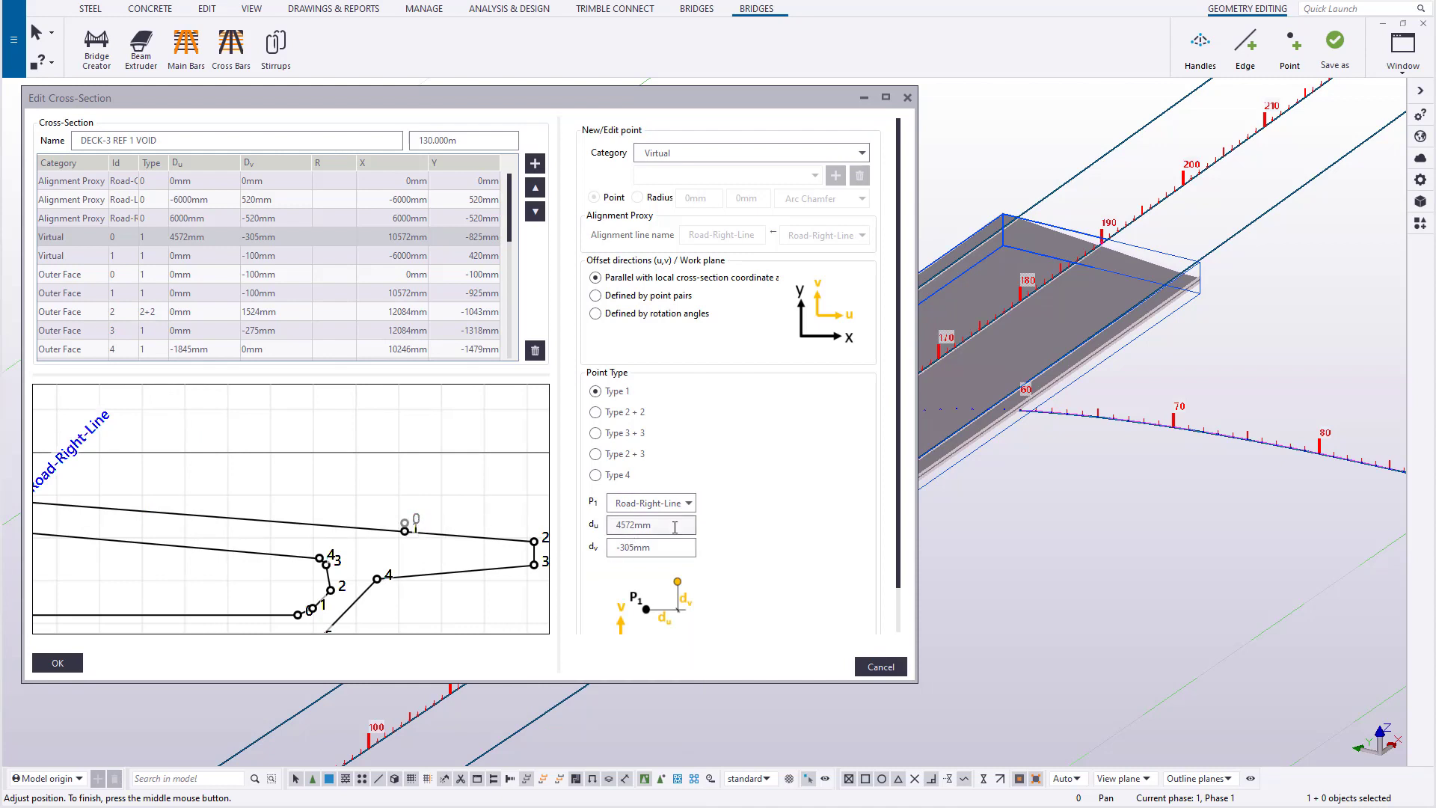
double_click(632, 524)
type("0")
double_click(633, 548)
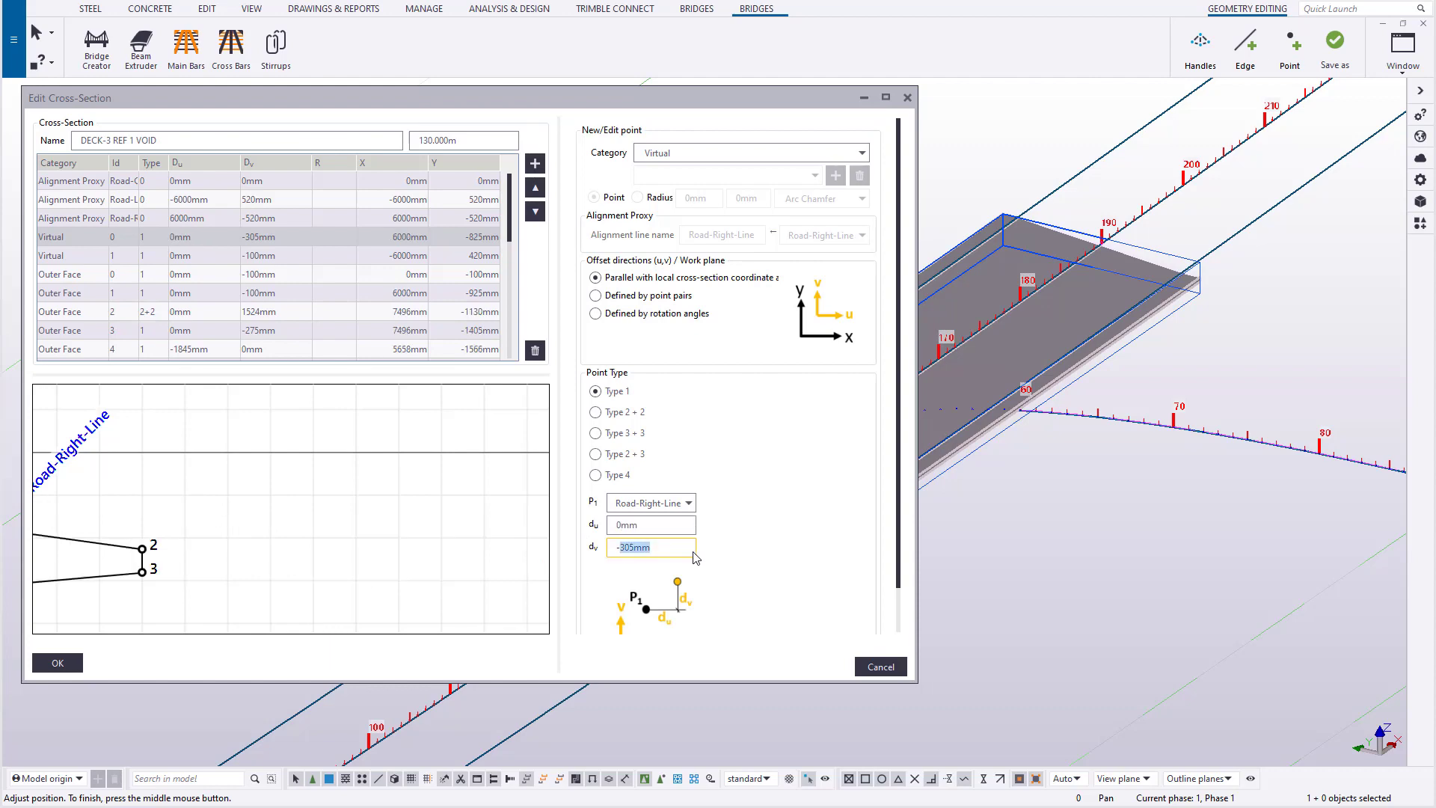
type("-100")
key("Return")
left_click(58, 663)
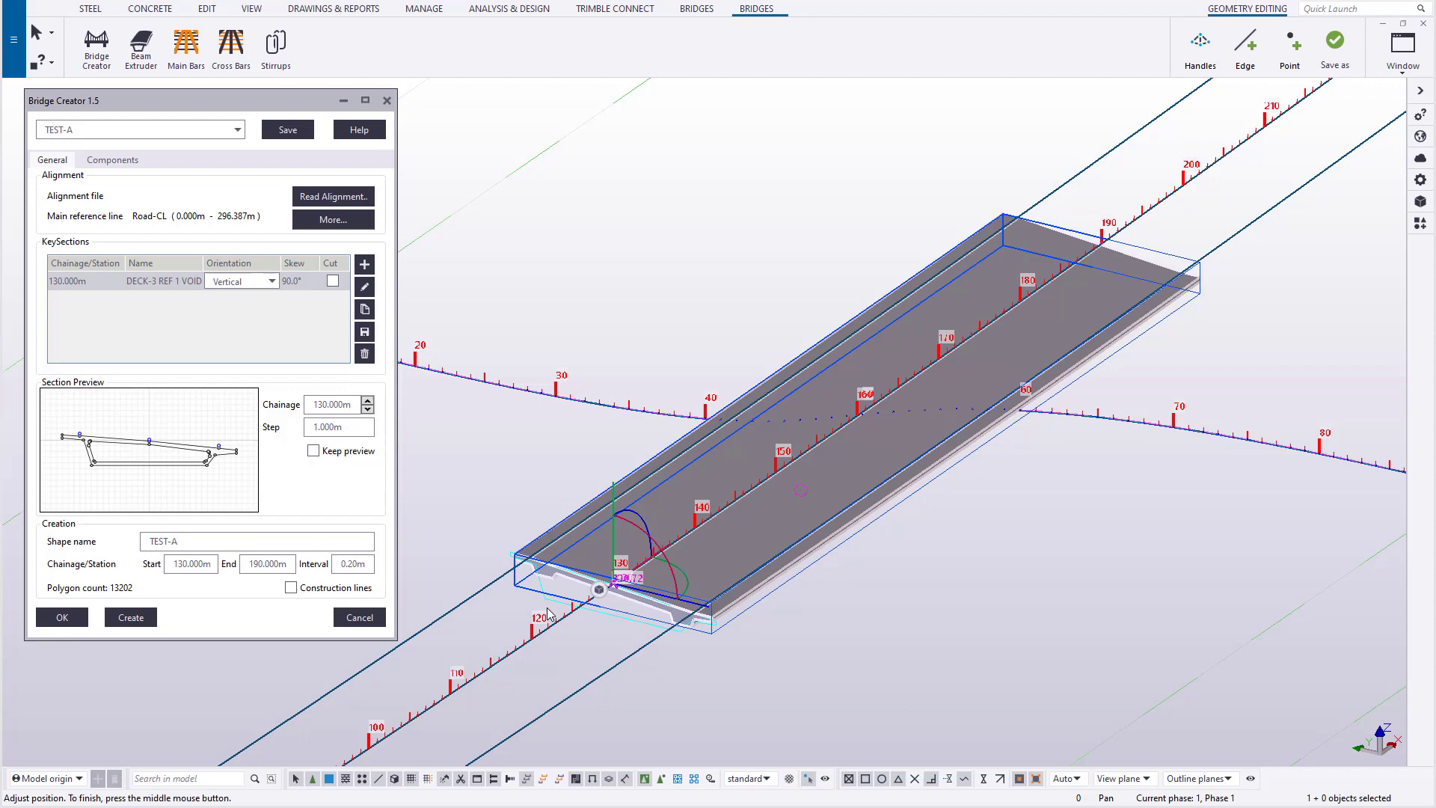
- Step the preview chainage along the deck and create the TEST-A deck solid
left_click(806, 783)
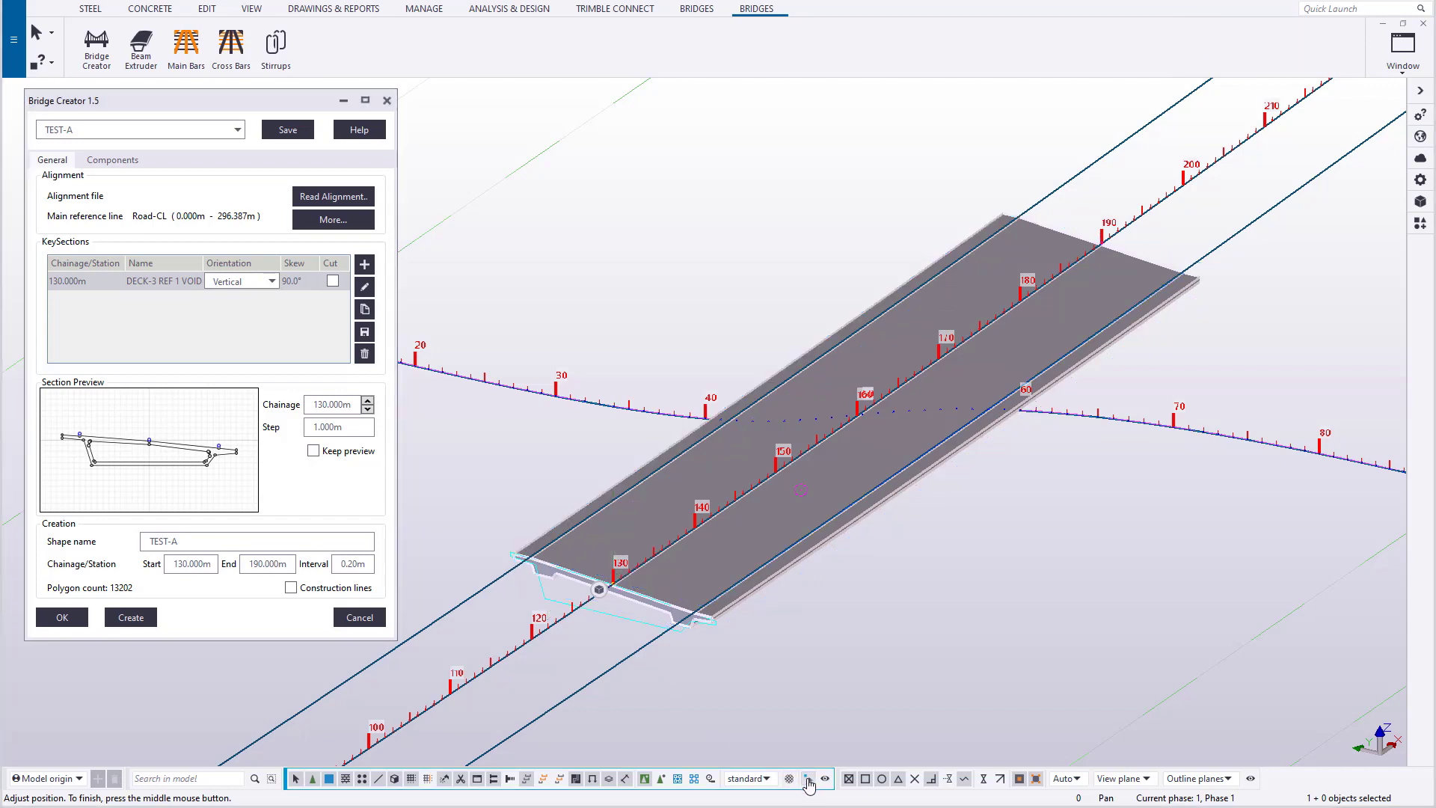
scroll(577, 631, "up", 3)
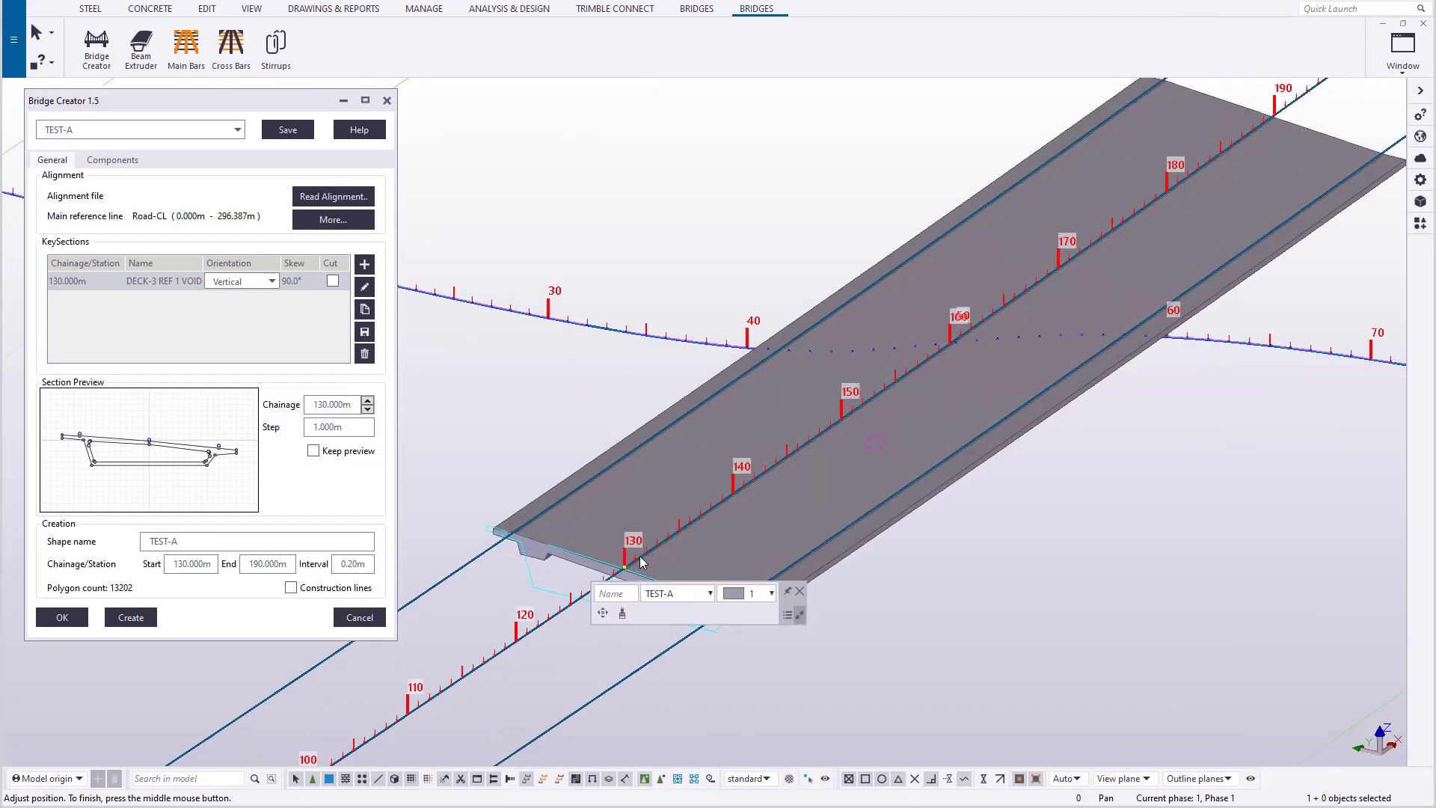
scroll(596, 593, "down", 3)
left_click(367, 402)
left_click(367, 402)
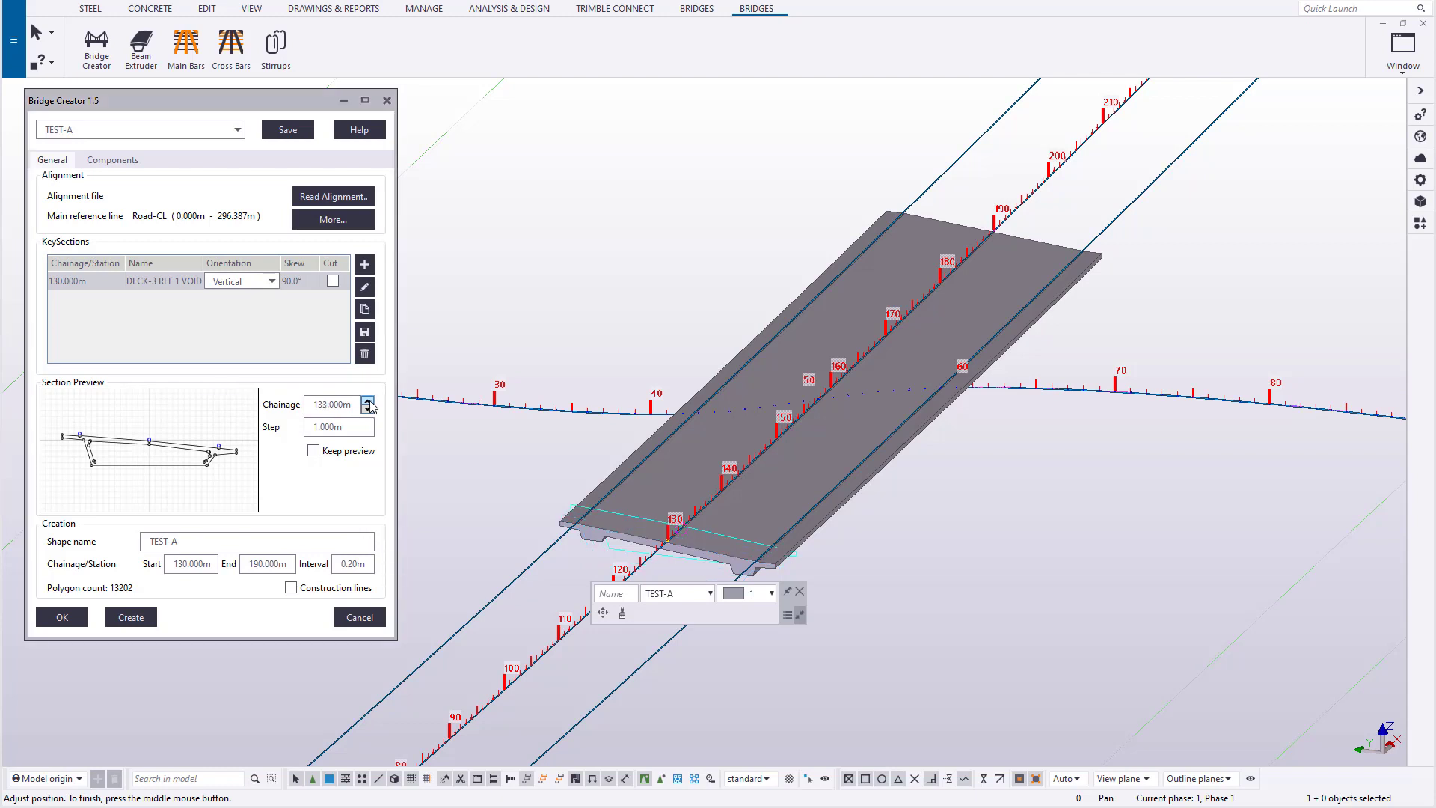
left_click(367, 401)
left_click(367, 402)
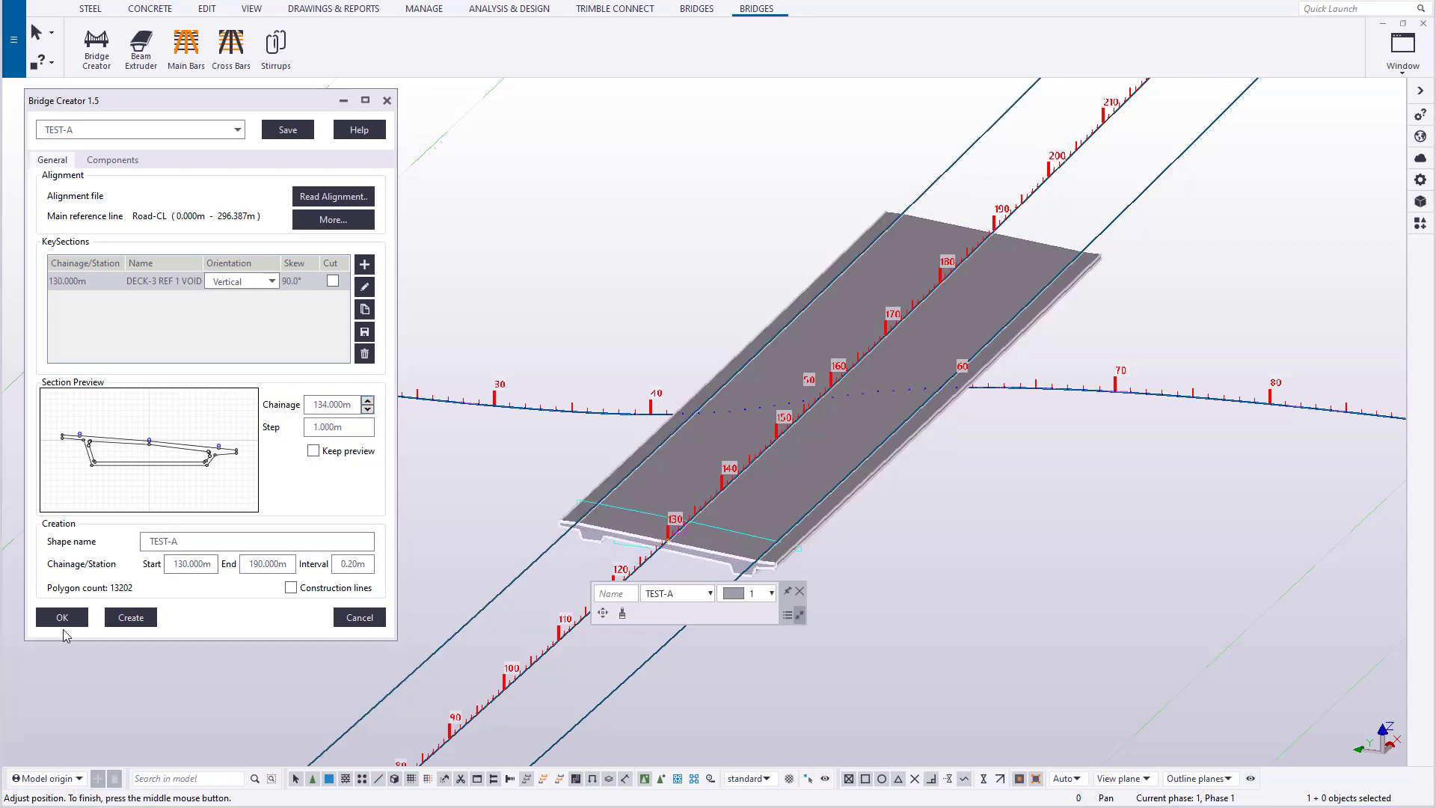
left_click(135, 618)
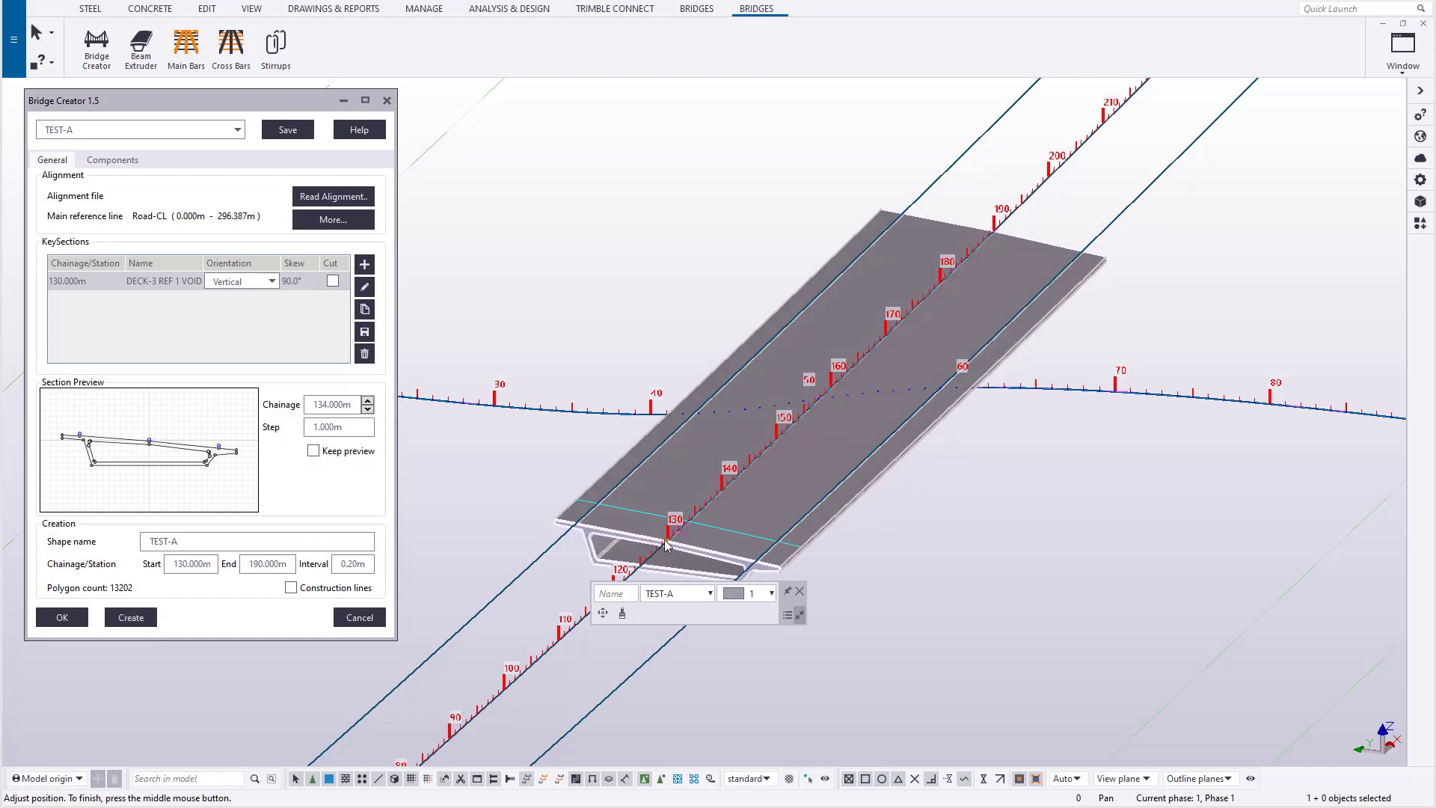
- Zoom and orbit to an oblique view to inspect the generated deck
scroll(741, 412, "down", 2)
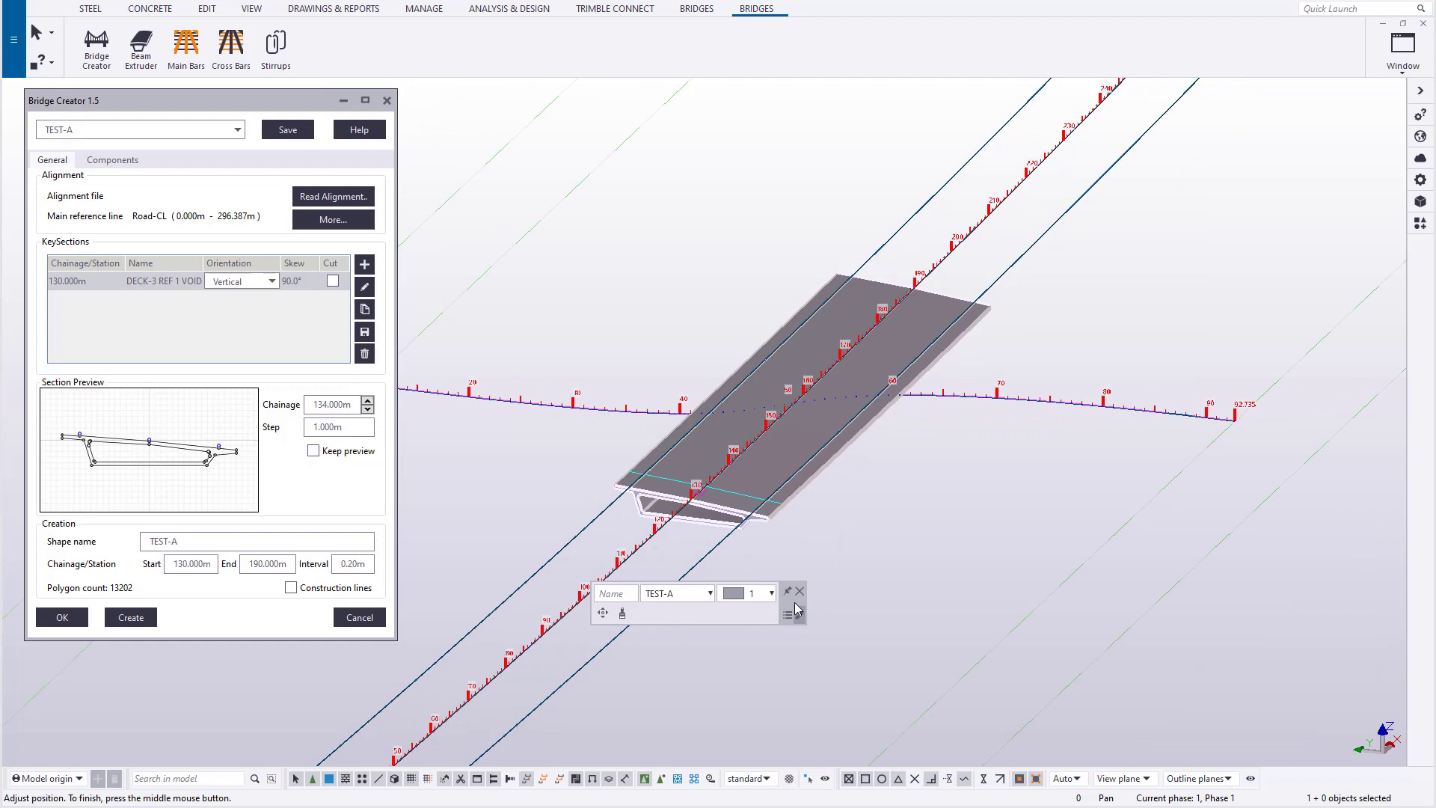
left_click_drag(799, 593, 1272, 612)
scroll(919, 550, "up", 8)
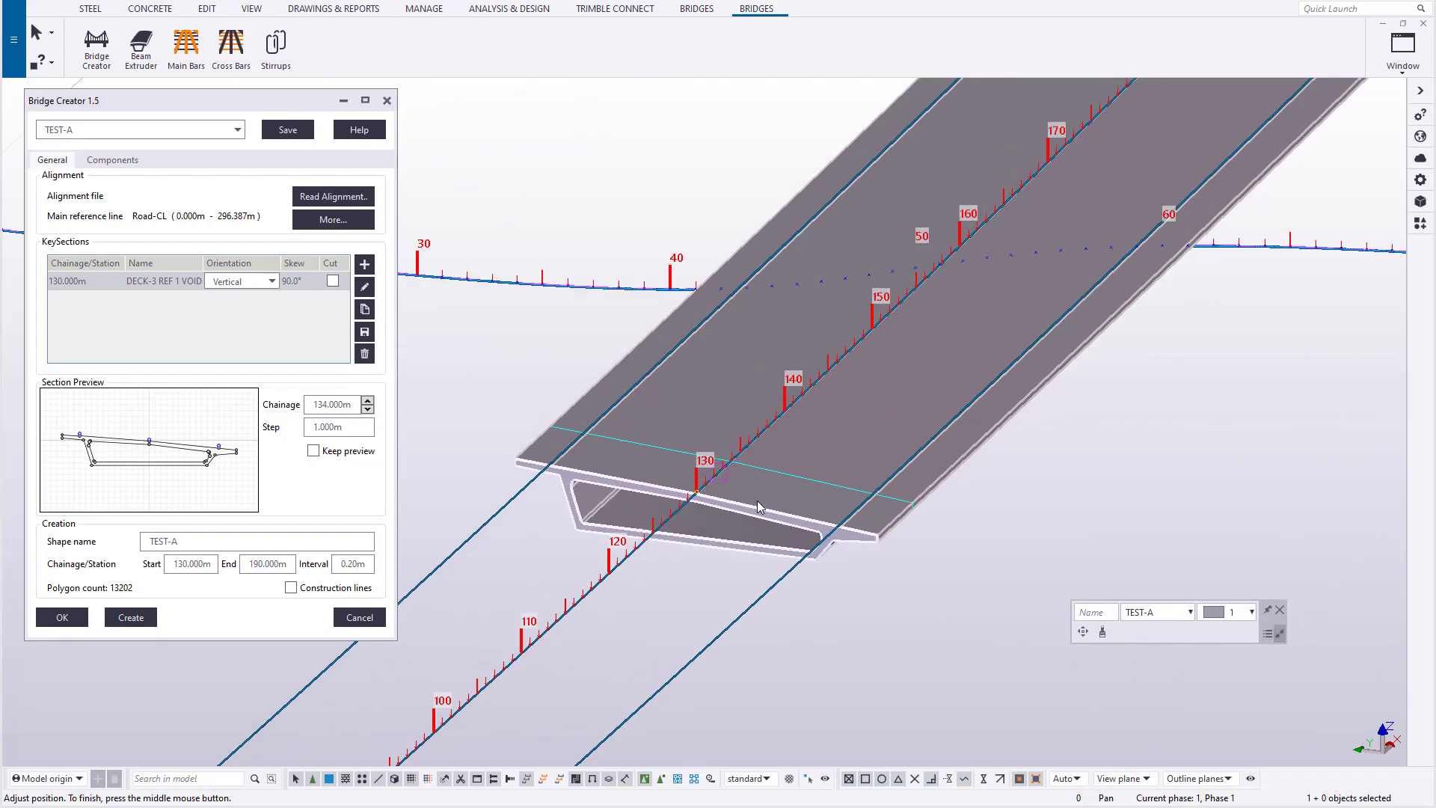
scroll(838, 477, "down", 10)
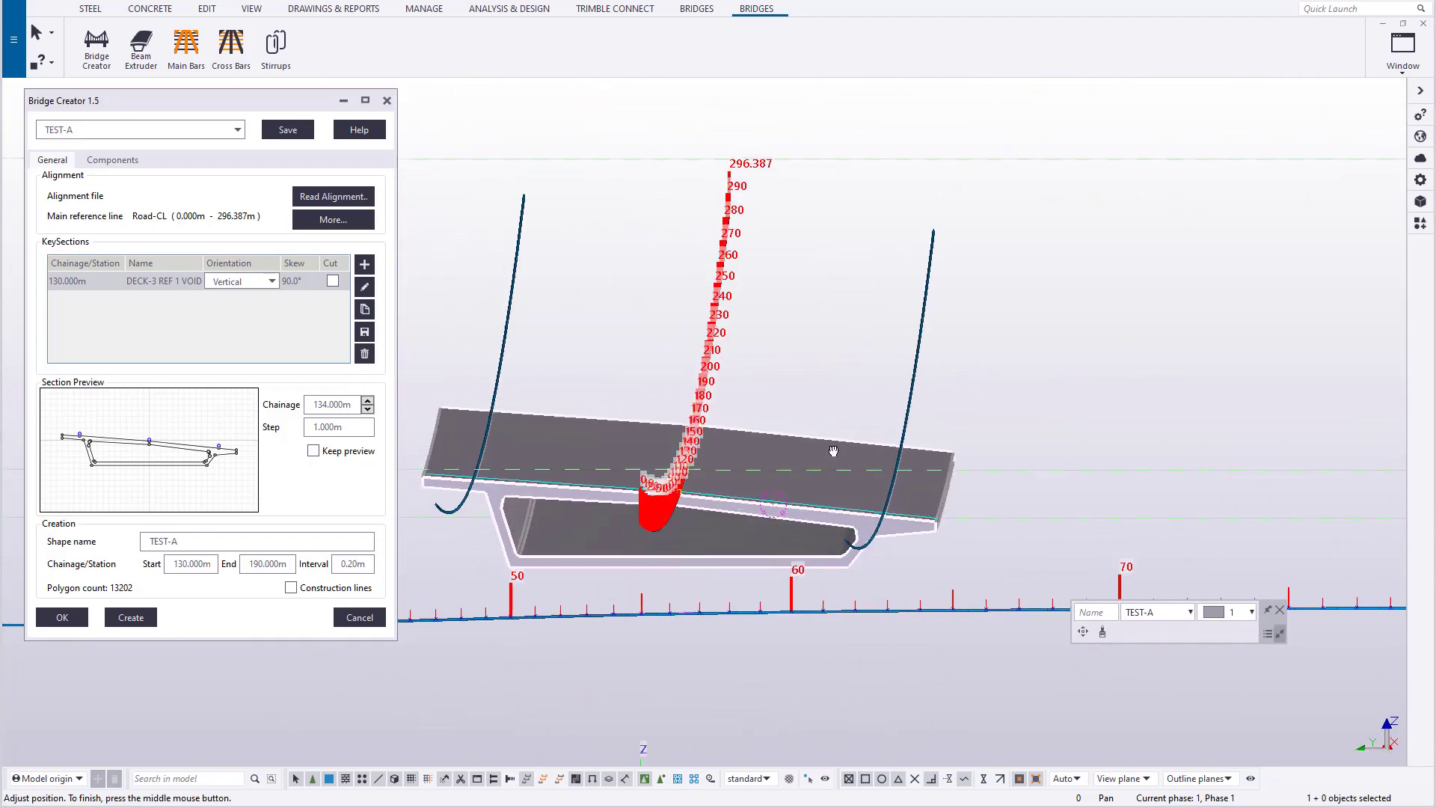
middle_click_drag(835, 444, 846, 601, "ctrl")
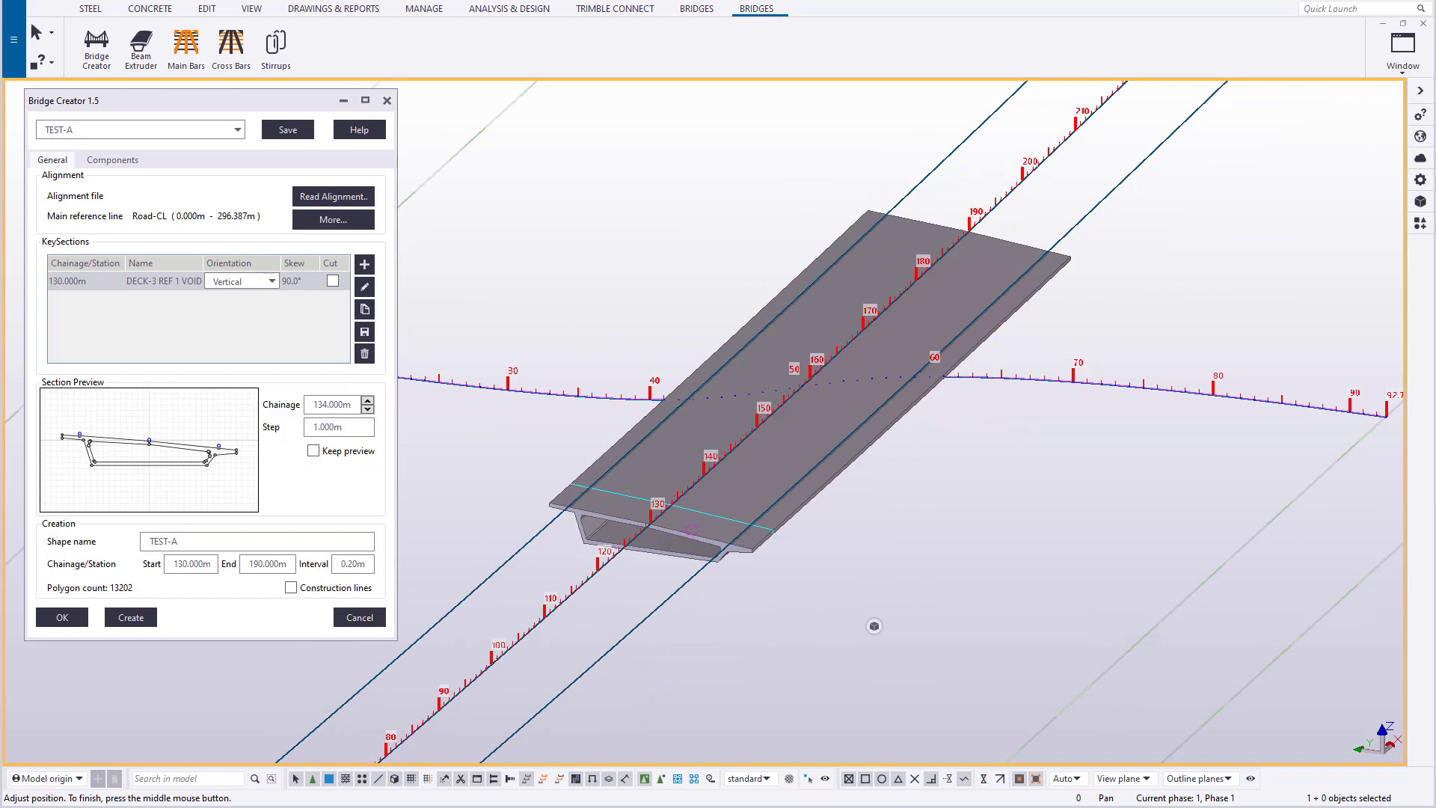
- Change the section name's reference number to 3 (DECK-3 REF 3 VOID) and save it to LIBRARY-A
left_click(164, 280)
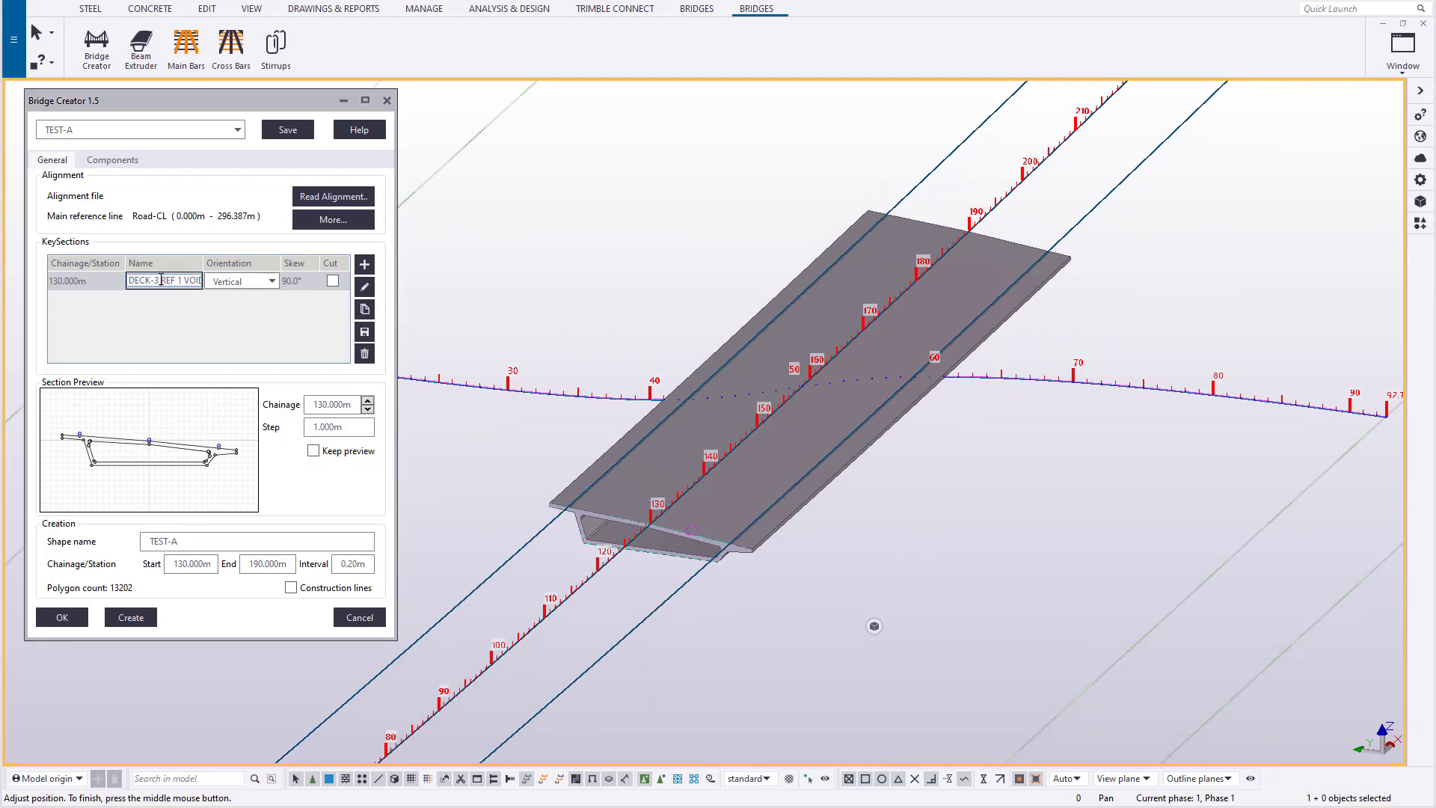
double_click(180, 280)
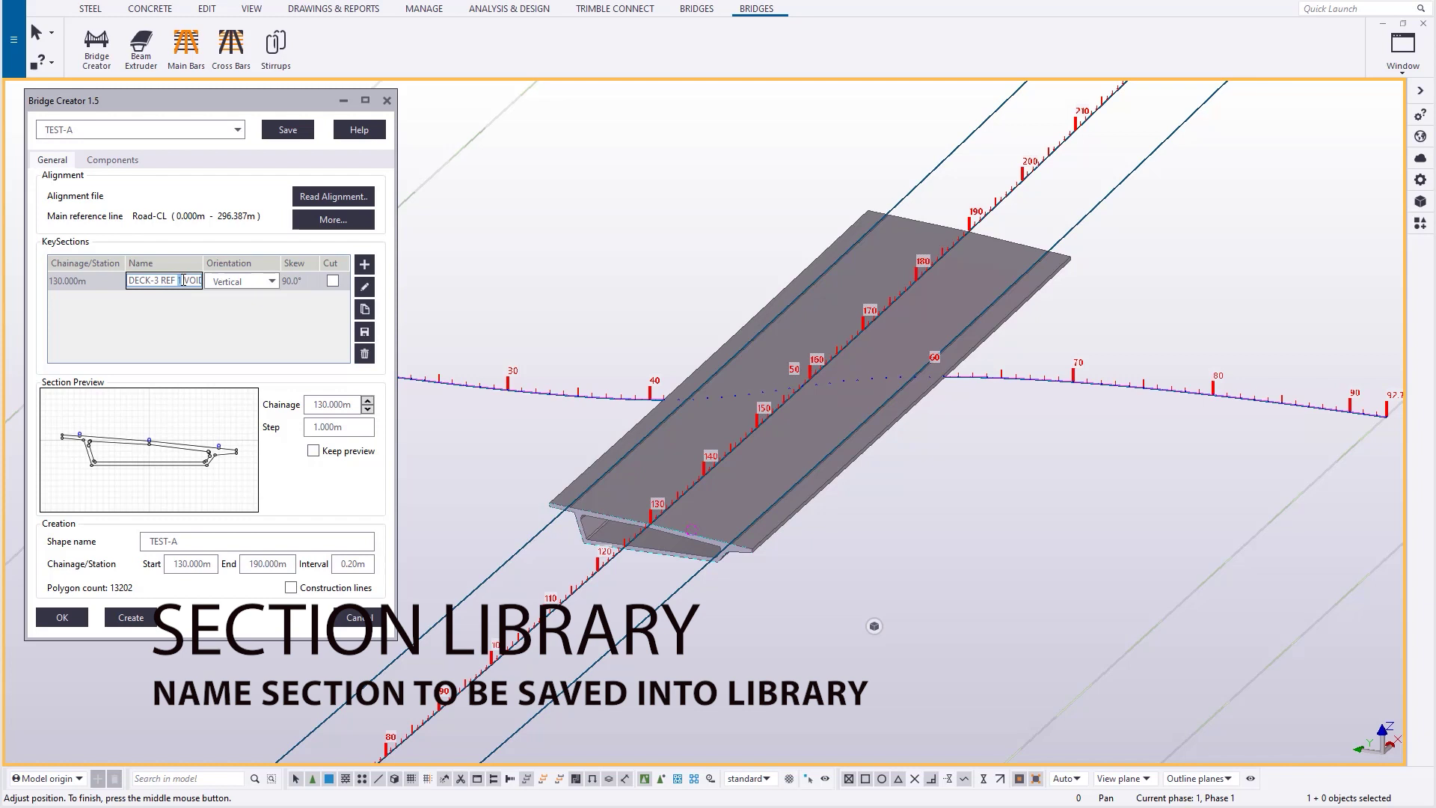
type("3")
left_click(365, 332)
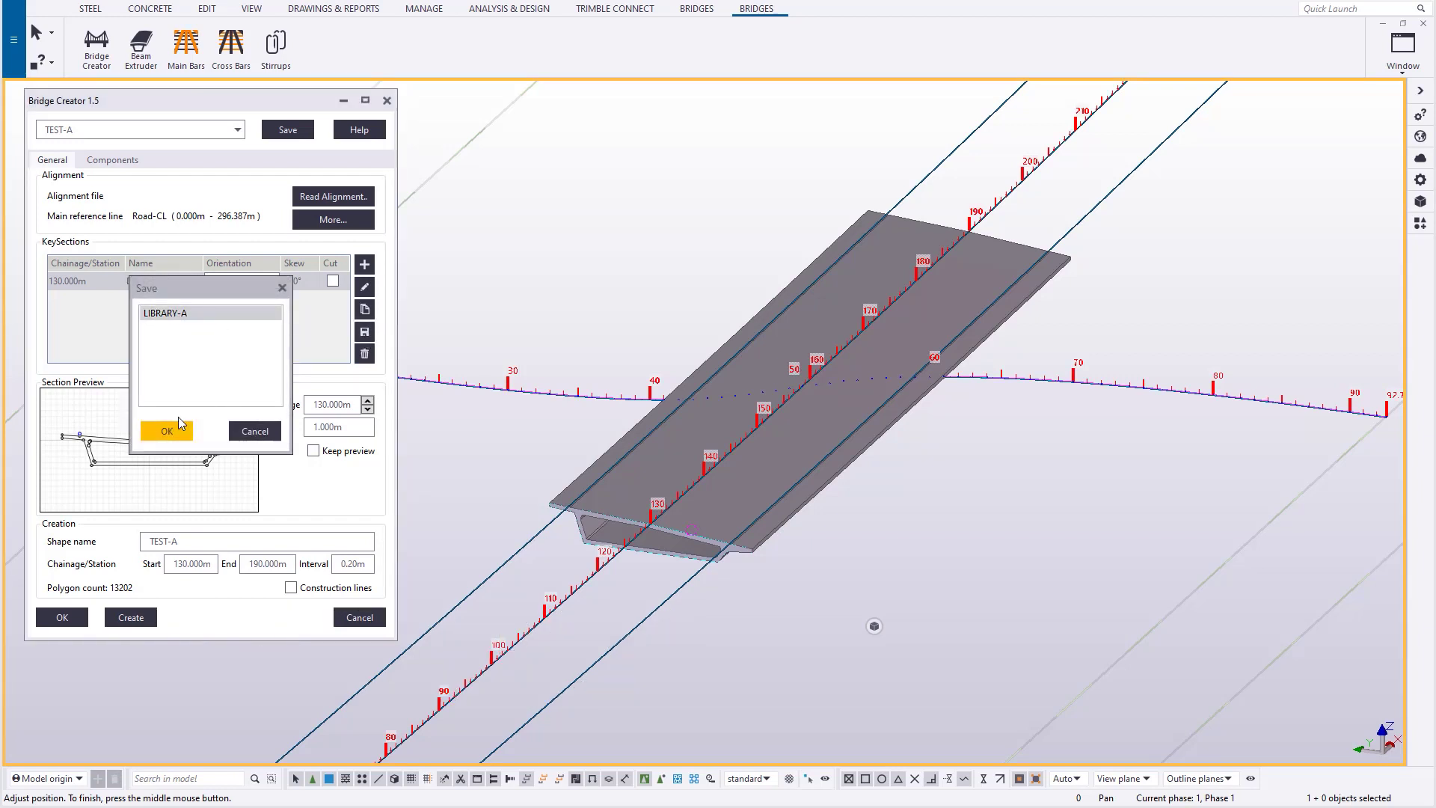
left_click(174, 432)
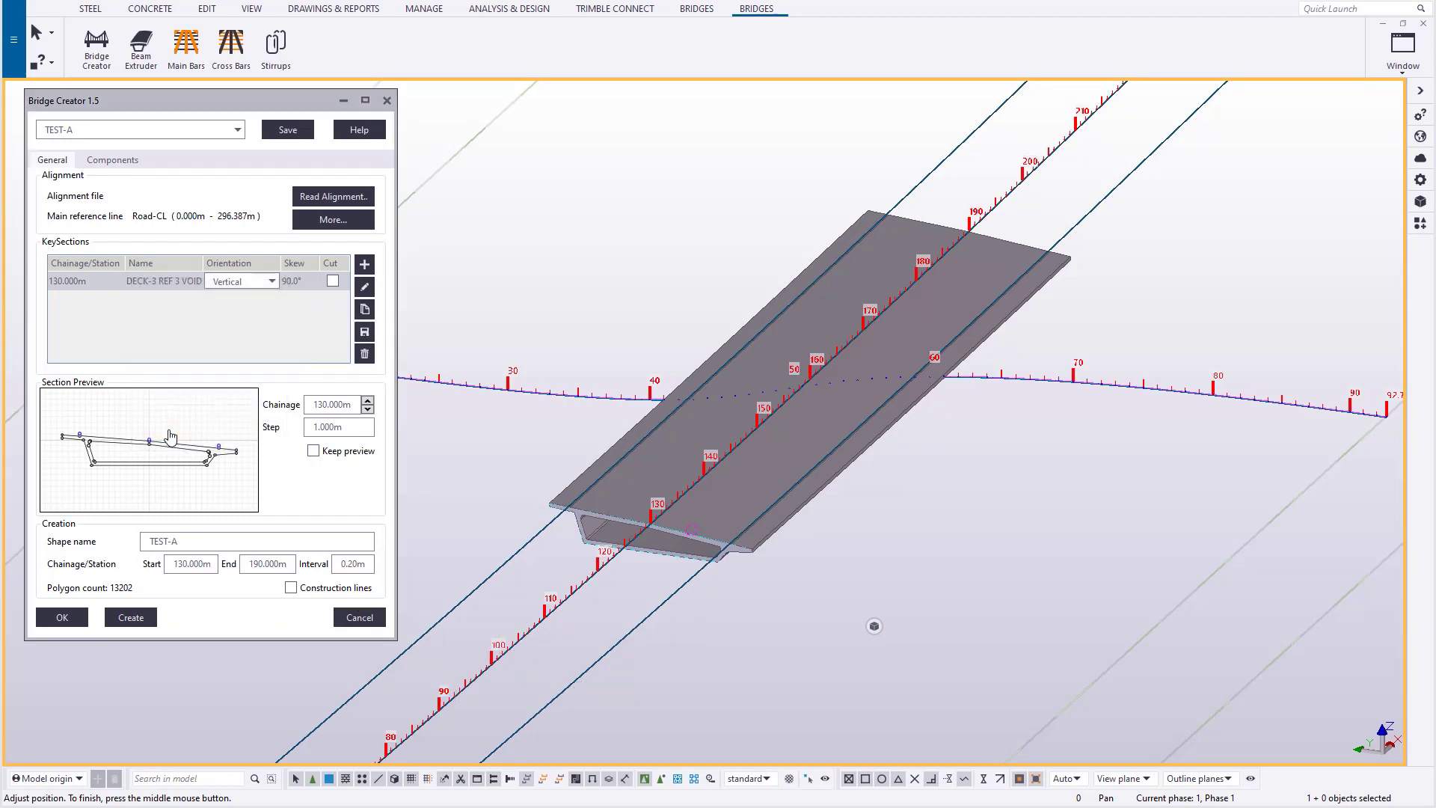
- Open DECK-3 REF 3 VOID_copy from LIBRARY-A for editing
left_click(366, 265)
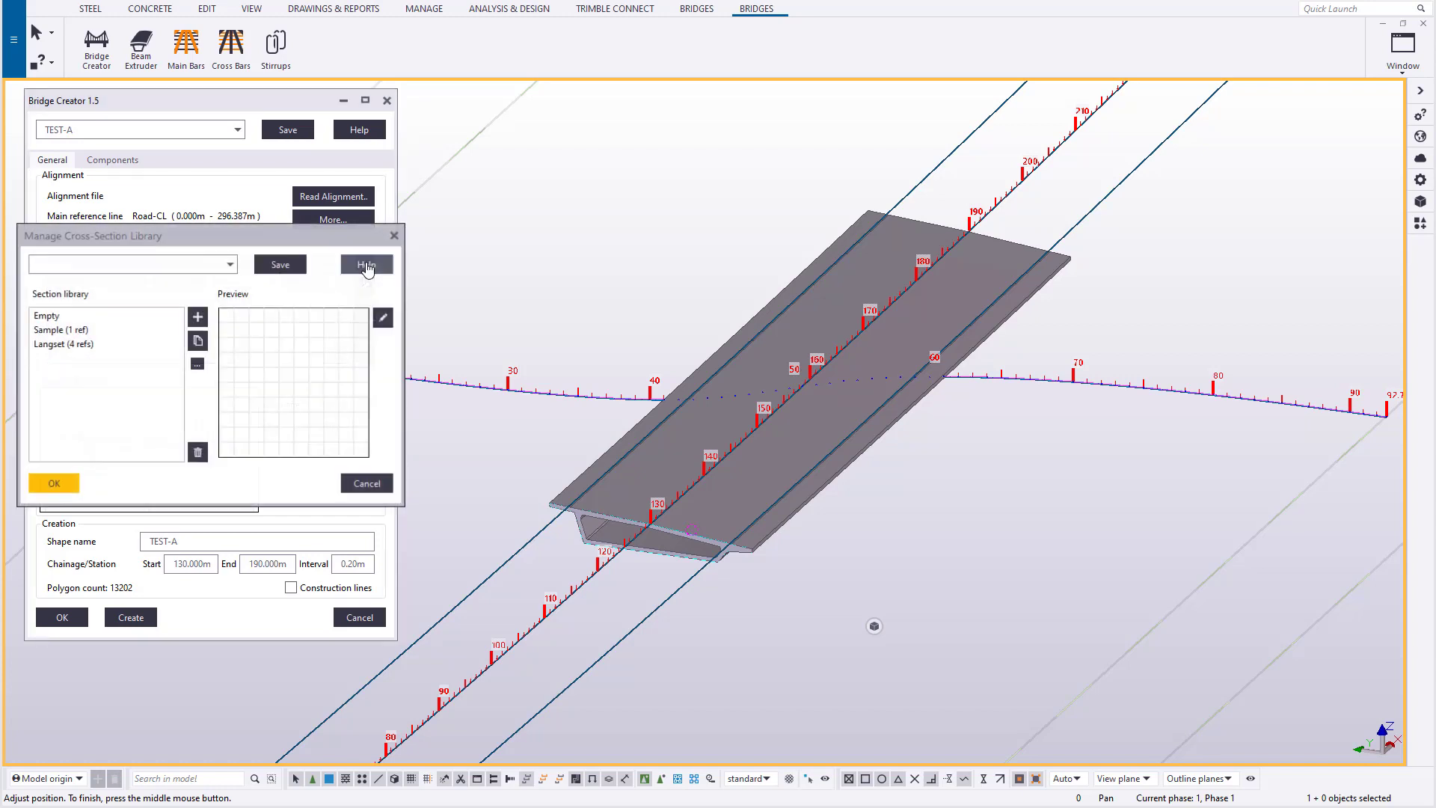
left_click(231, 267)
left_click(142, 277)
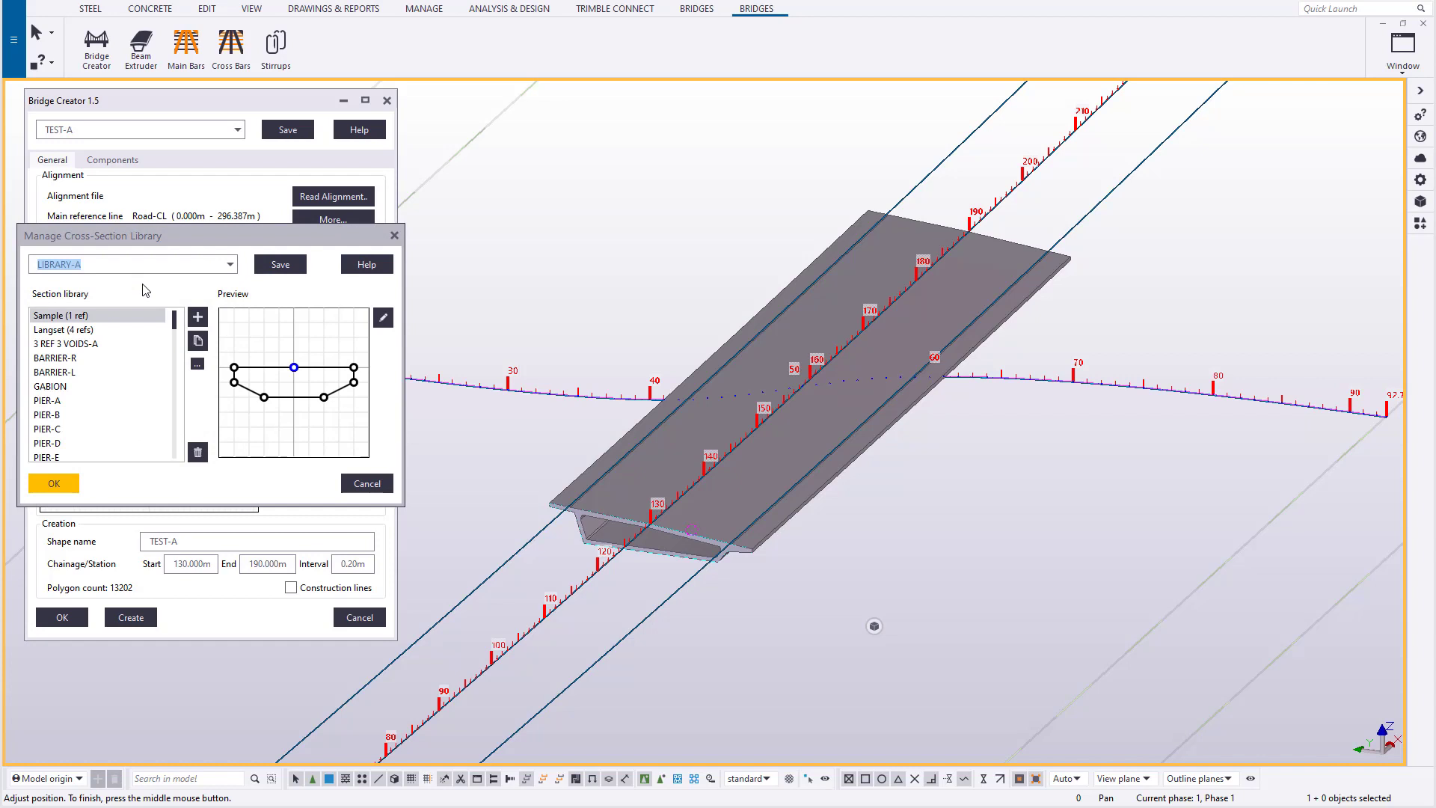
left_click(74, 343)
scroll(89, 441, "down", 4)
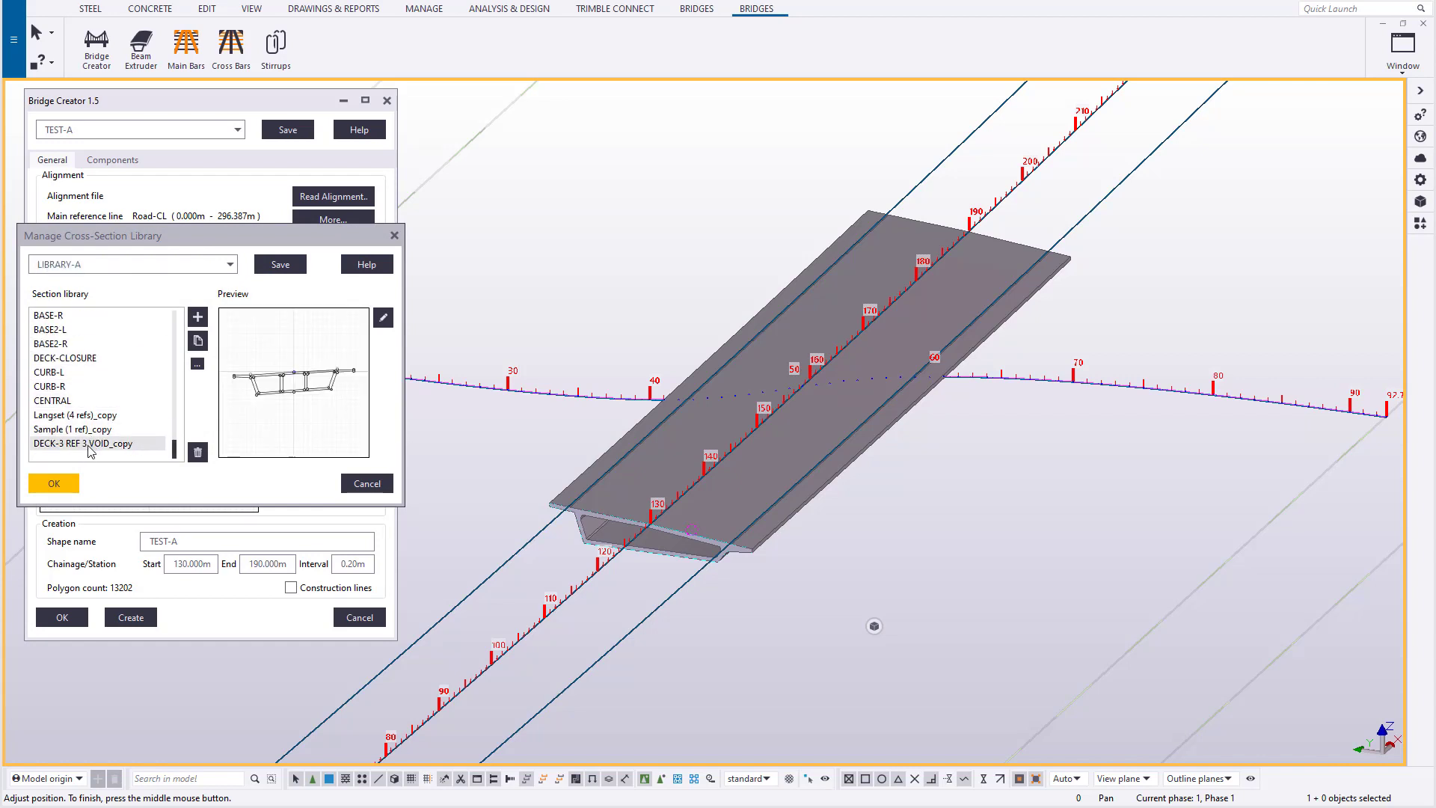
left_click(89, 445)
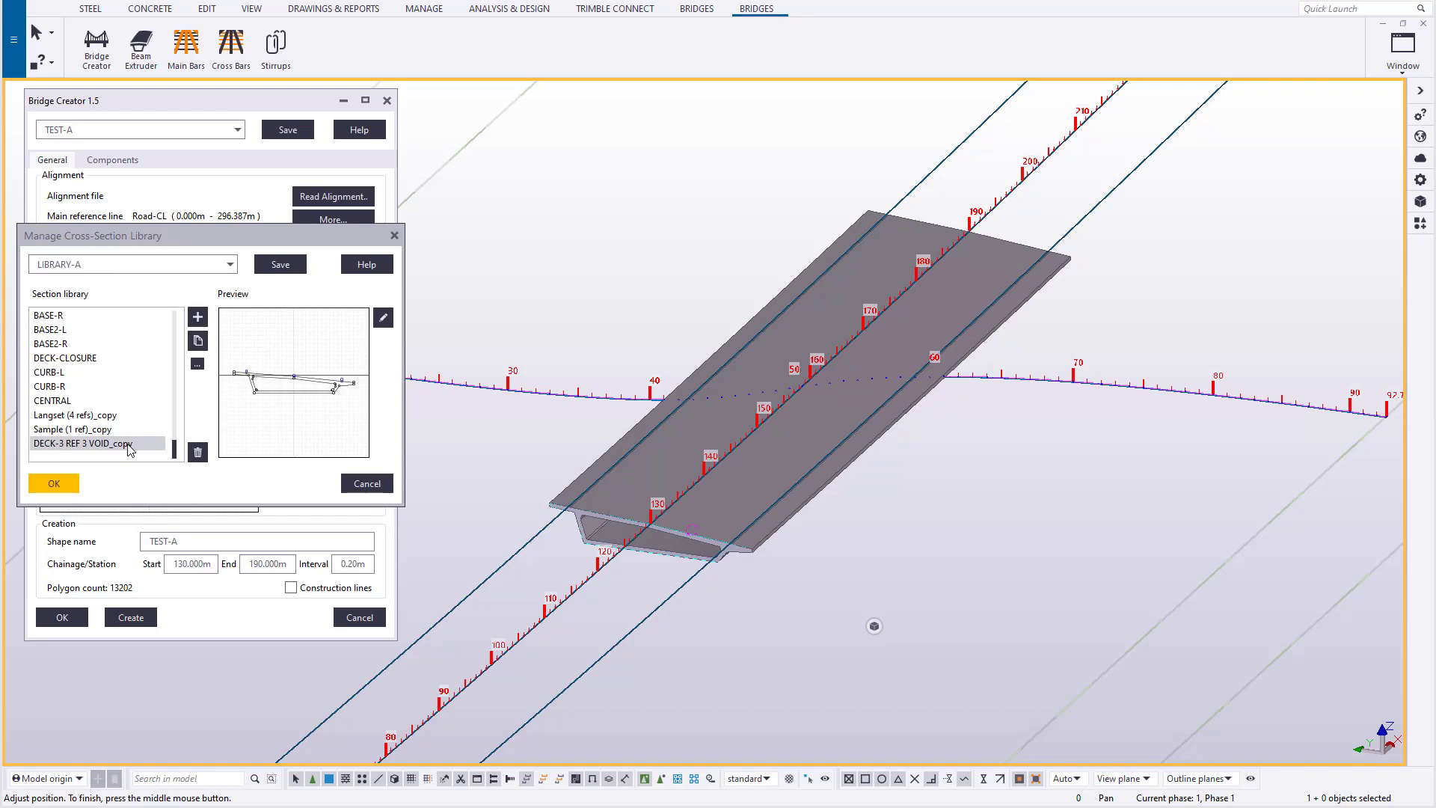
left_click(383, 318)
- Rename the section DECK-3 REF 3 & VOID, save it in the library, and add it as a key section
left_click_drag(261, 125, 374, 139)
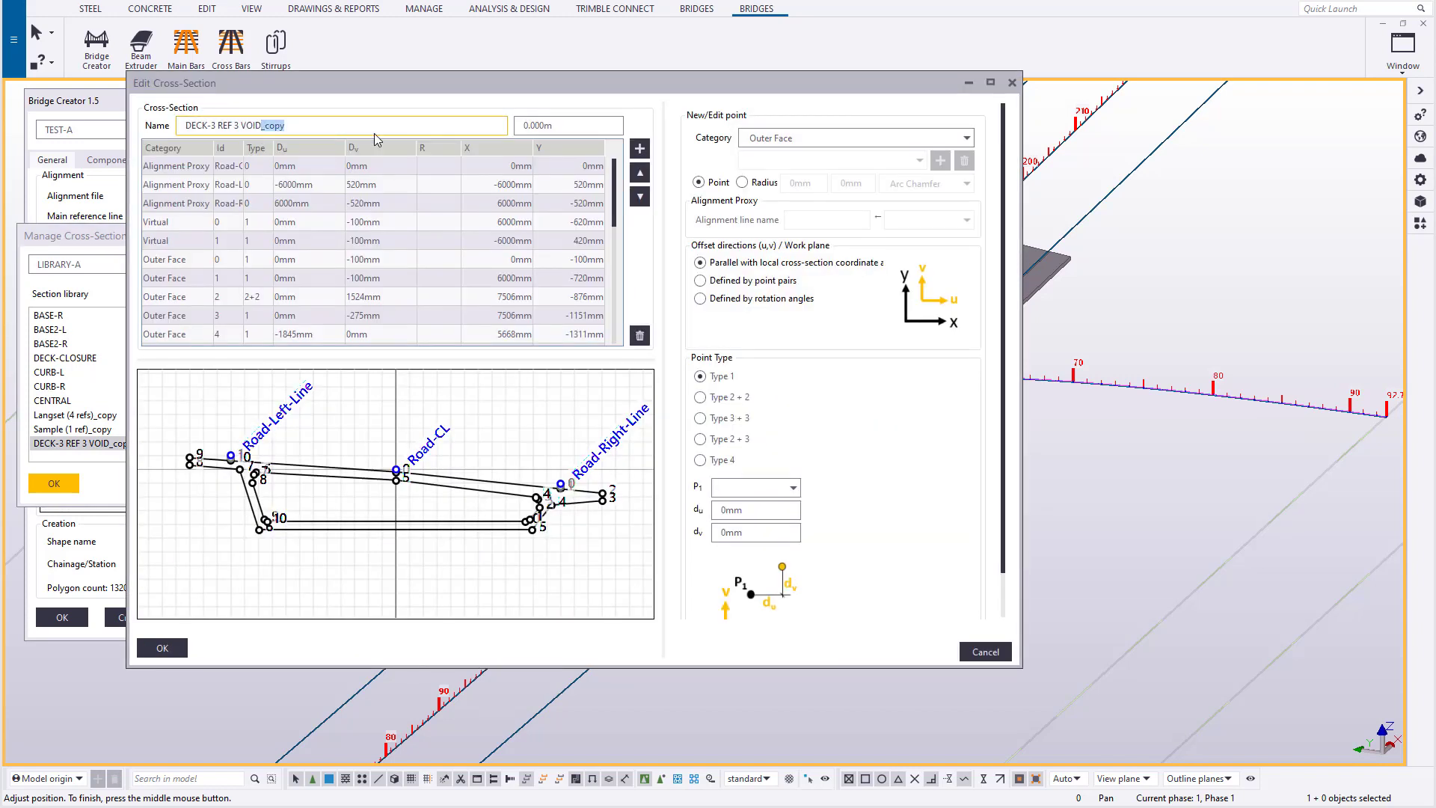
key("BackSpace")
left_click(243, 126)
type("&")
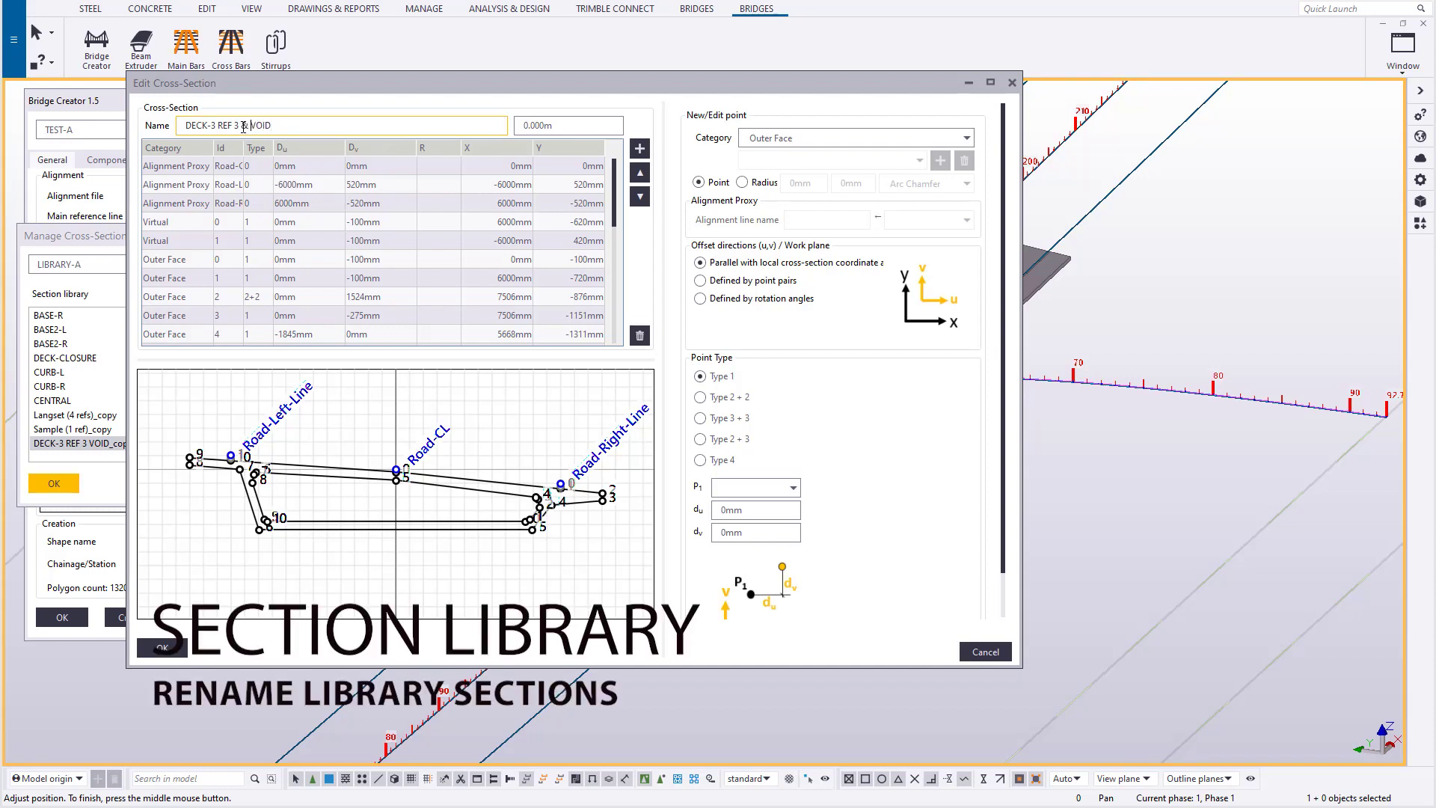
left_click(162, 647)
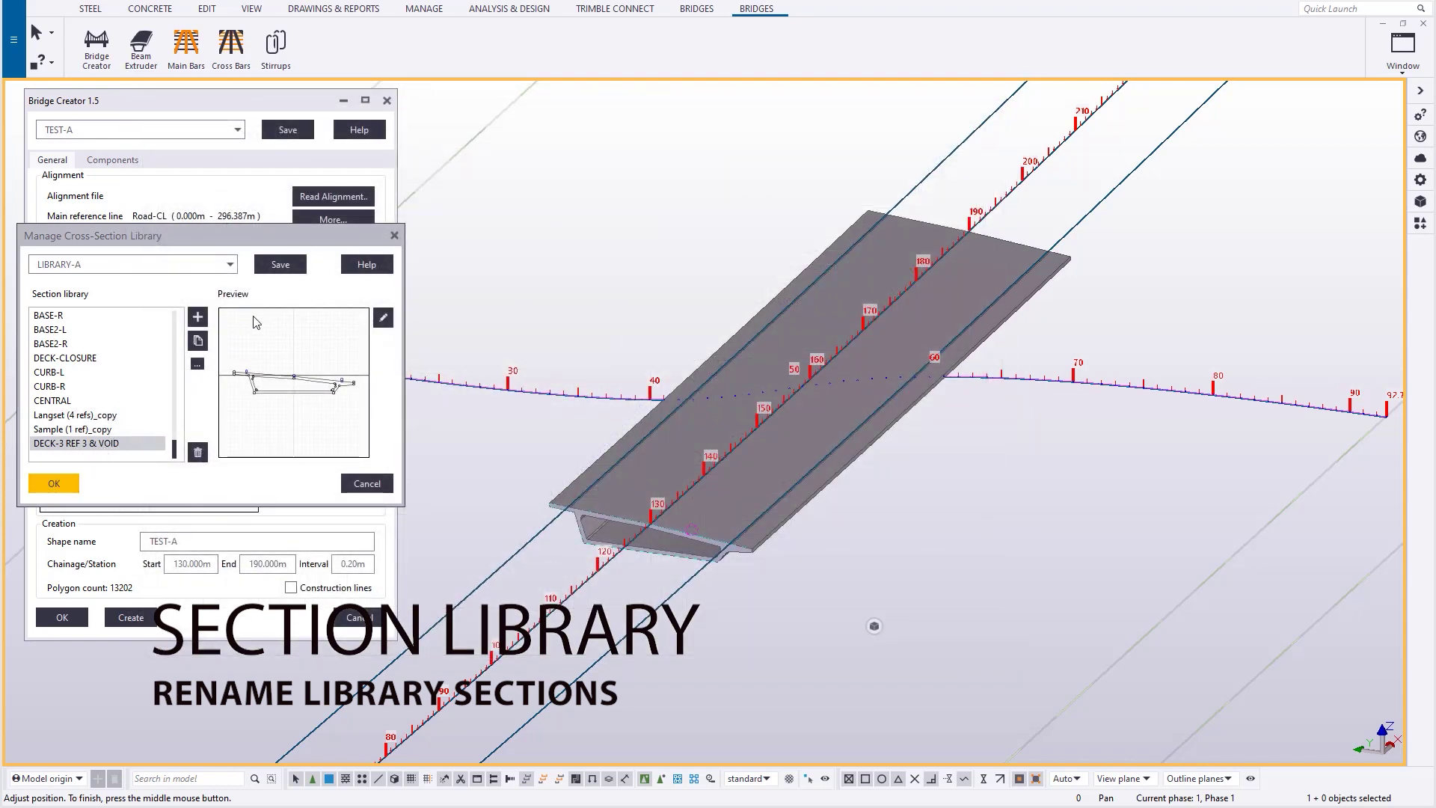
left_click(279, 266)
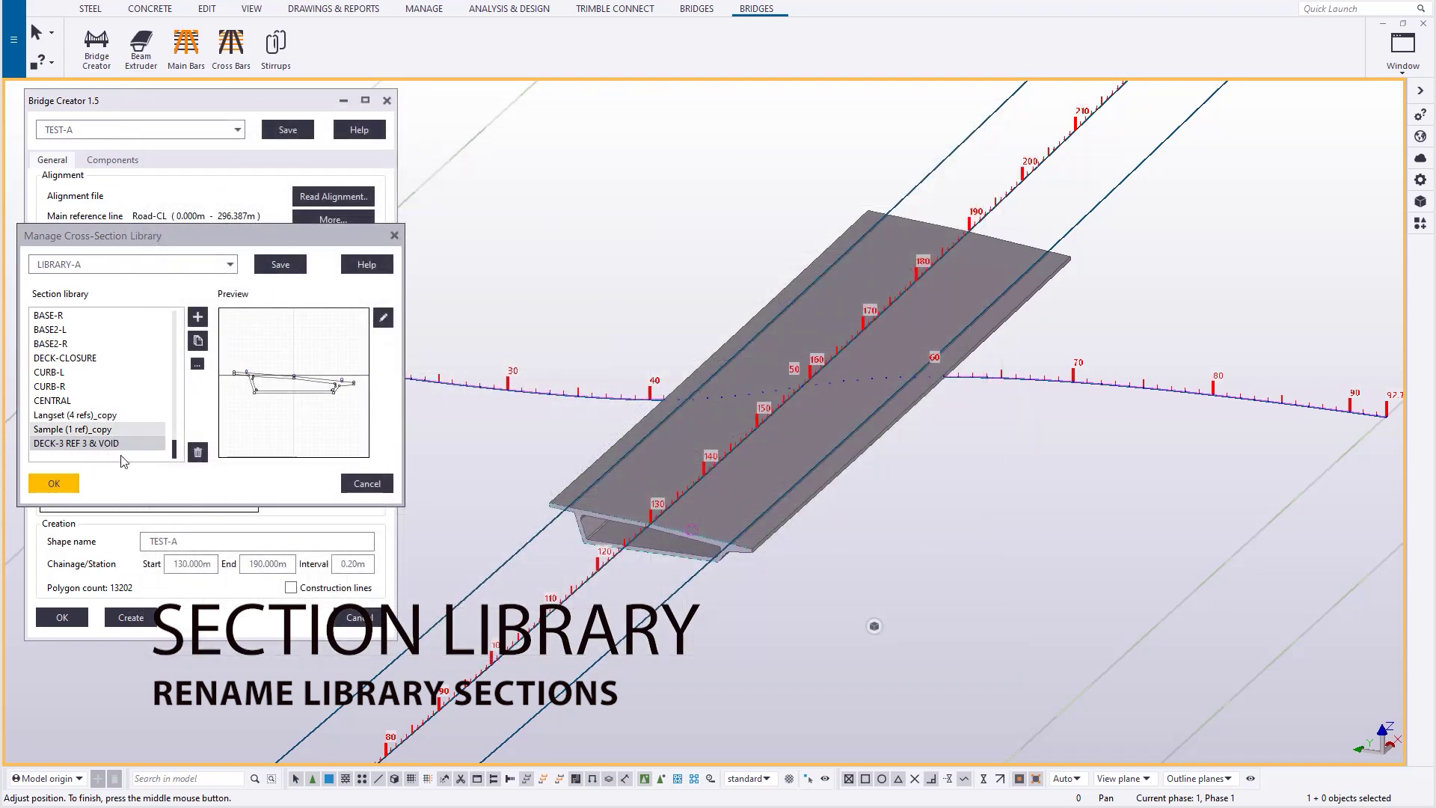
left_click(57, 484)
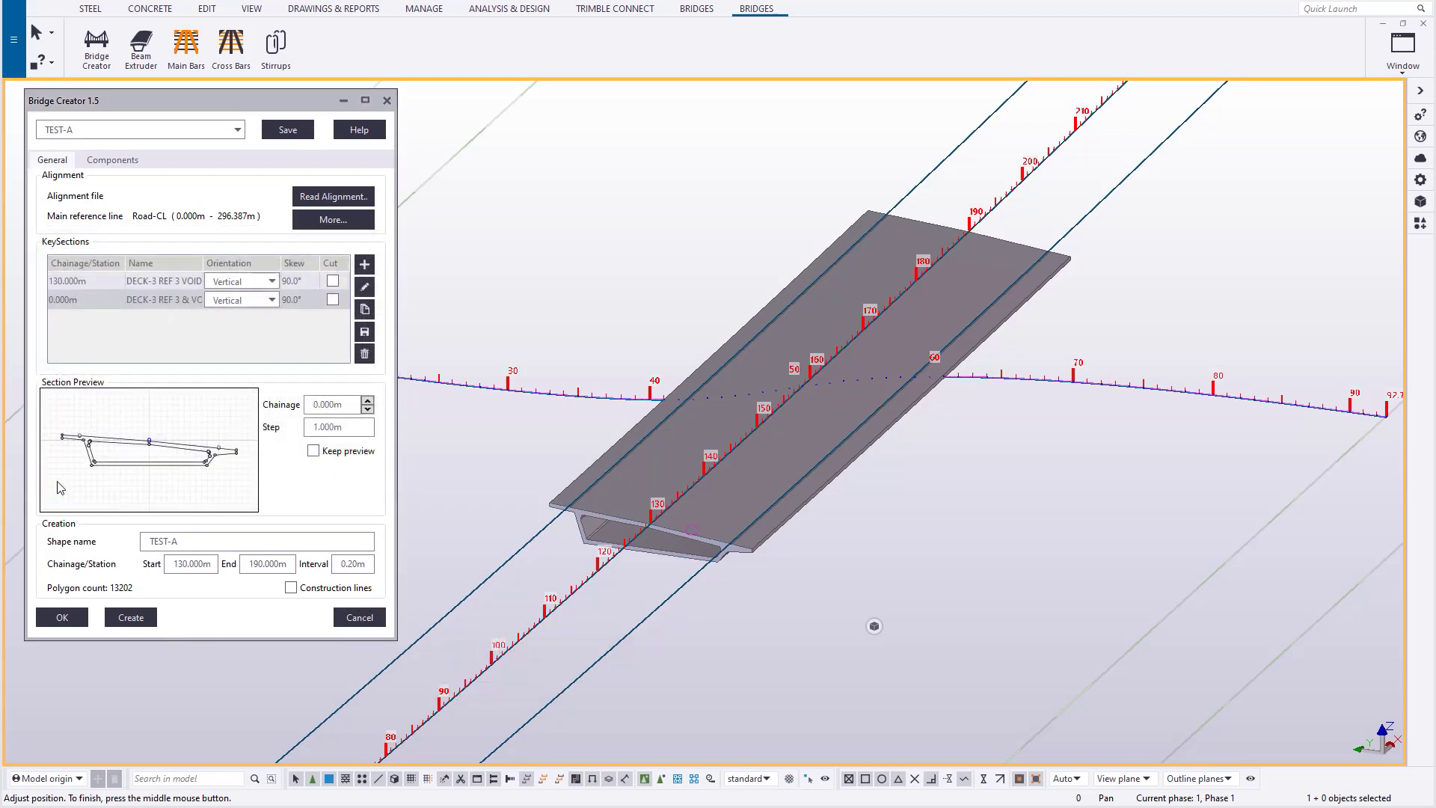
- Delete the old 130.000m key section and set the remaining one's chainage to 130
left_click(105, 280)
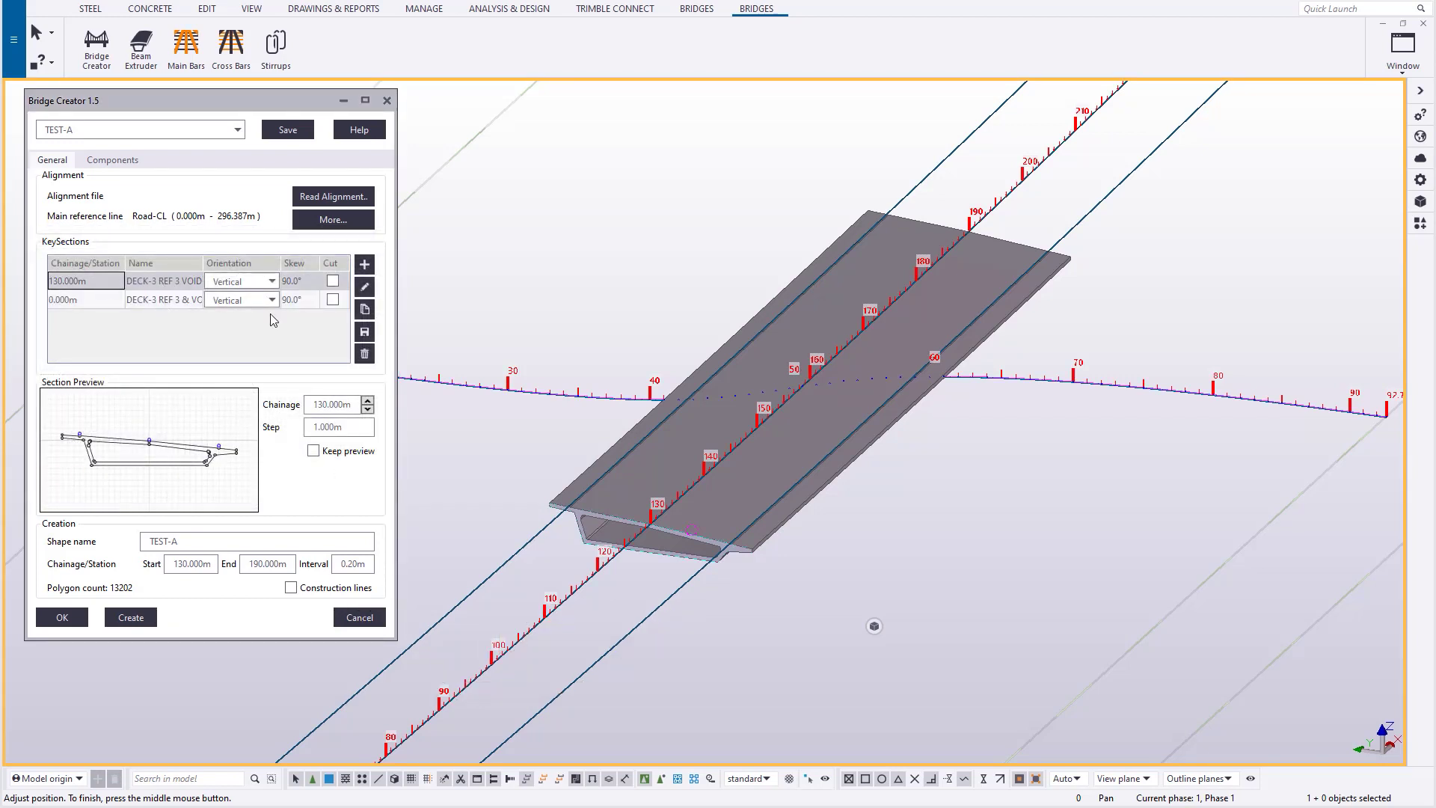
left_click(365, 355)
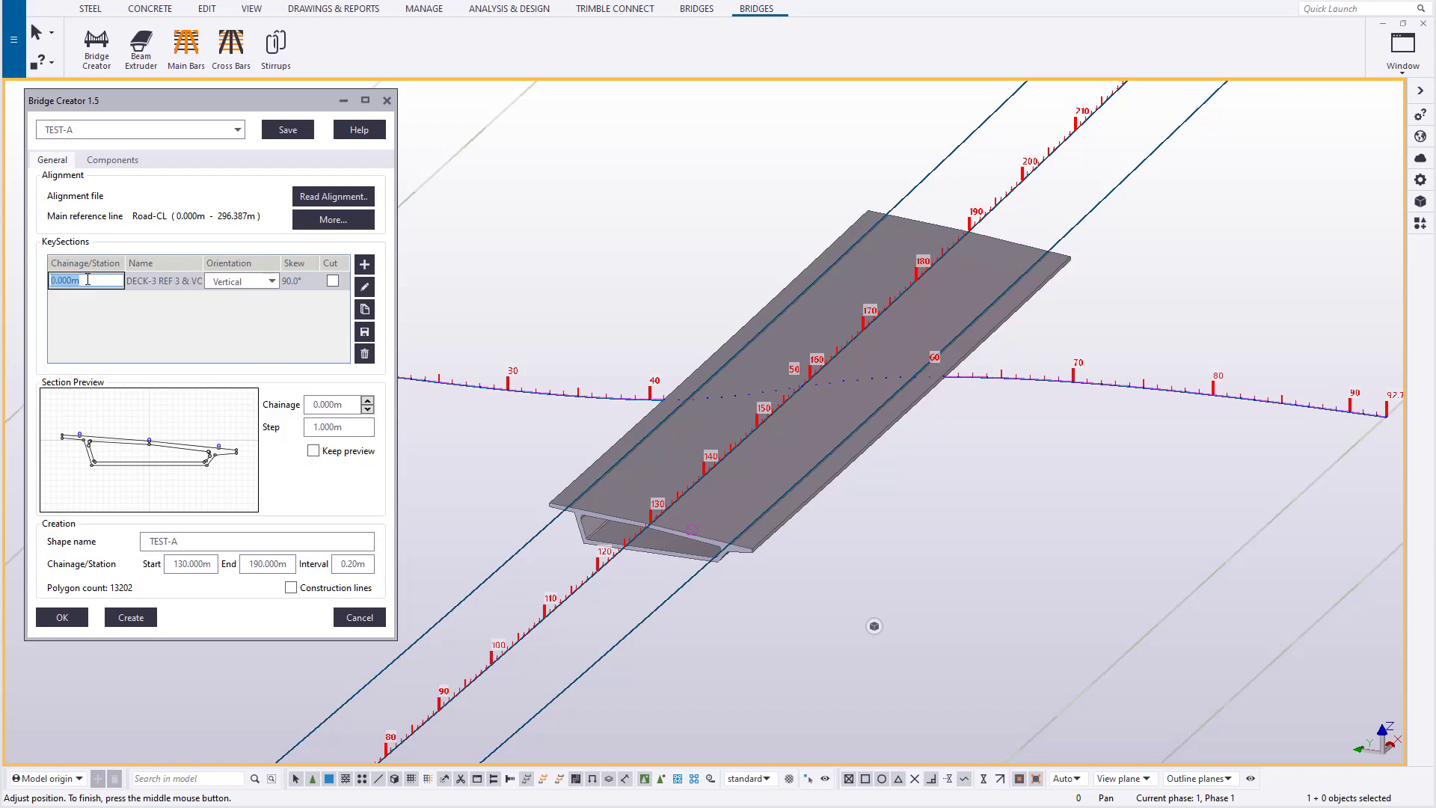
type("130")
left_click(171, 286)
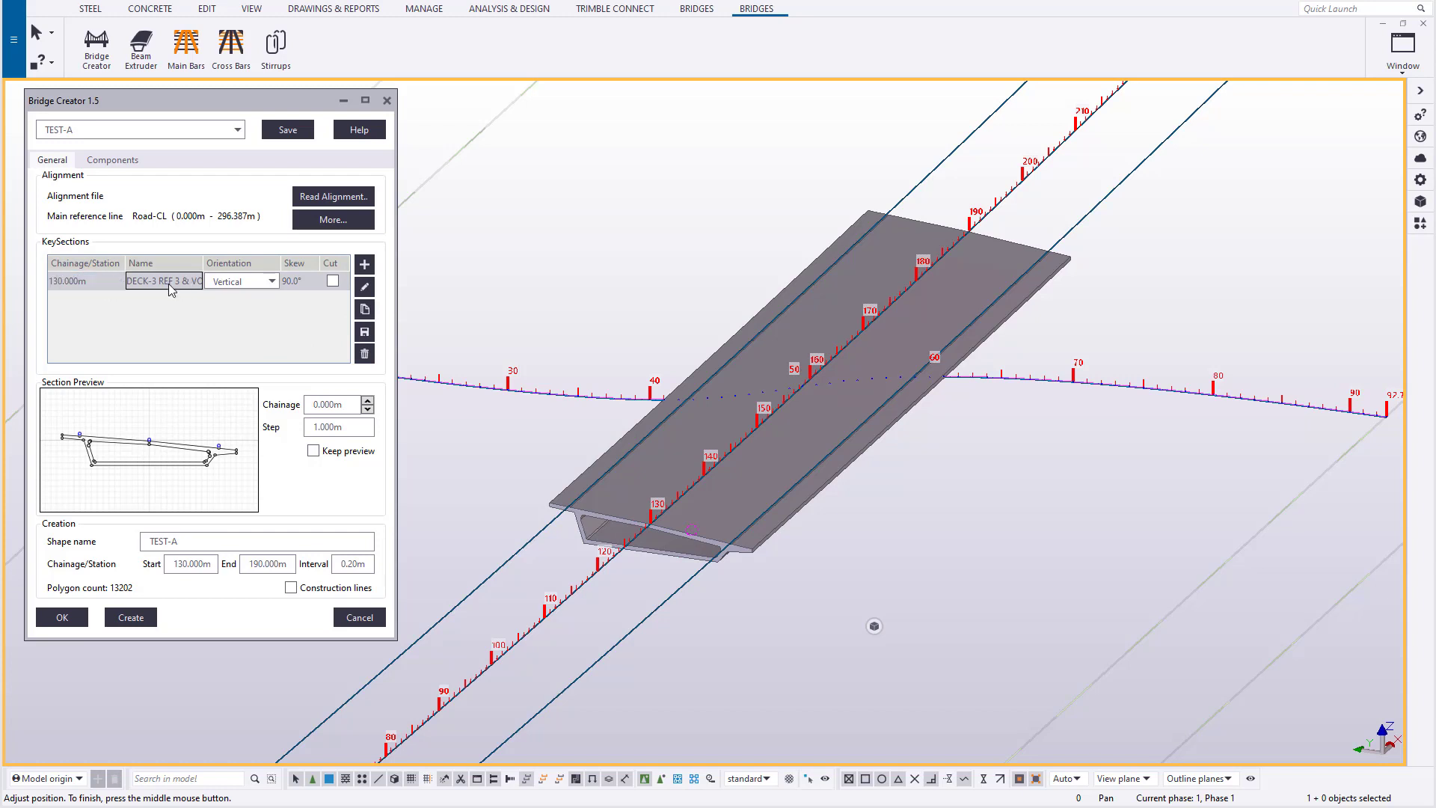
- Set the end chainage to 160.000m and create the deck between 130 m and 160 m
left_click_drag(259, 564, 243, 570)
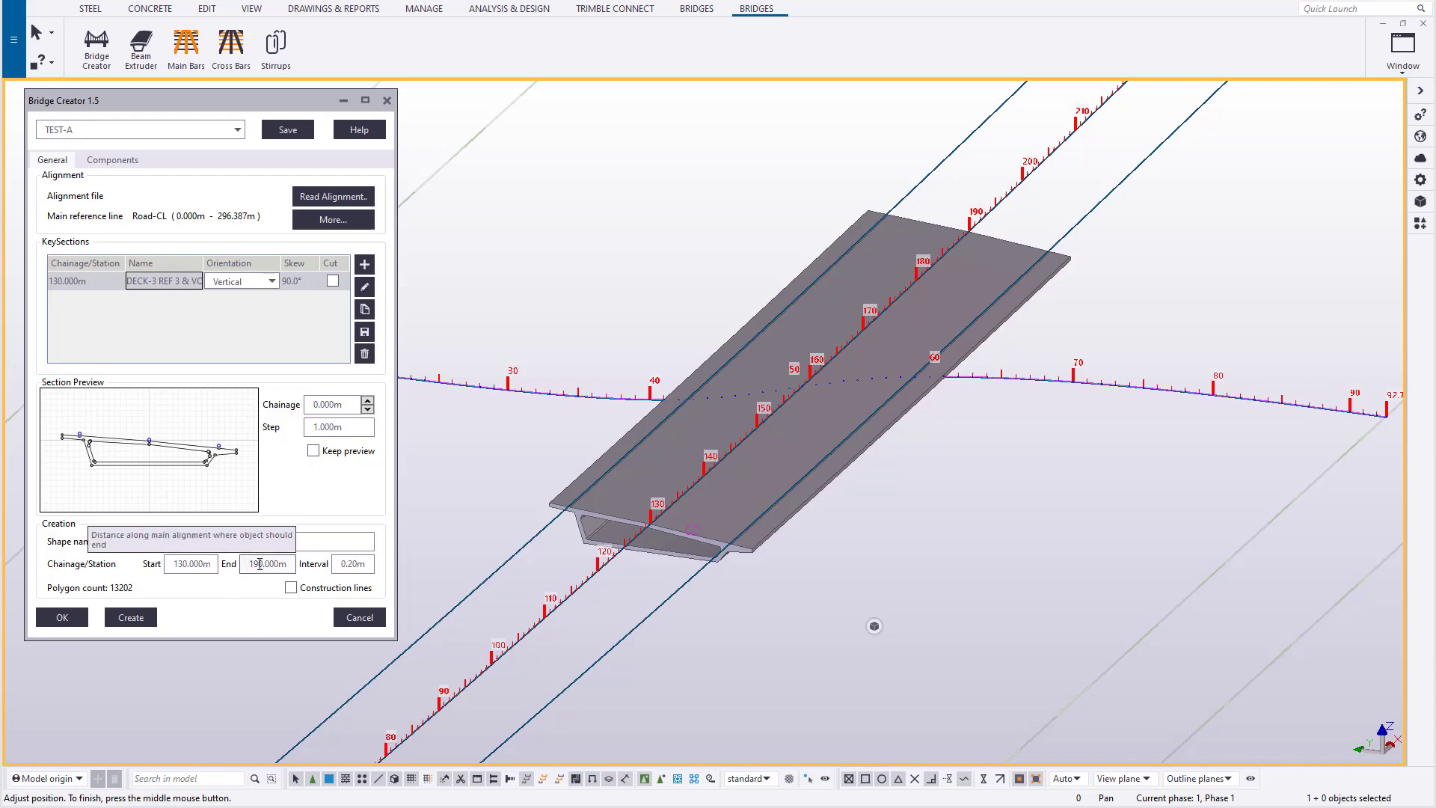
type("160")
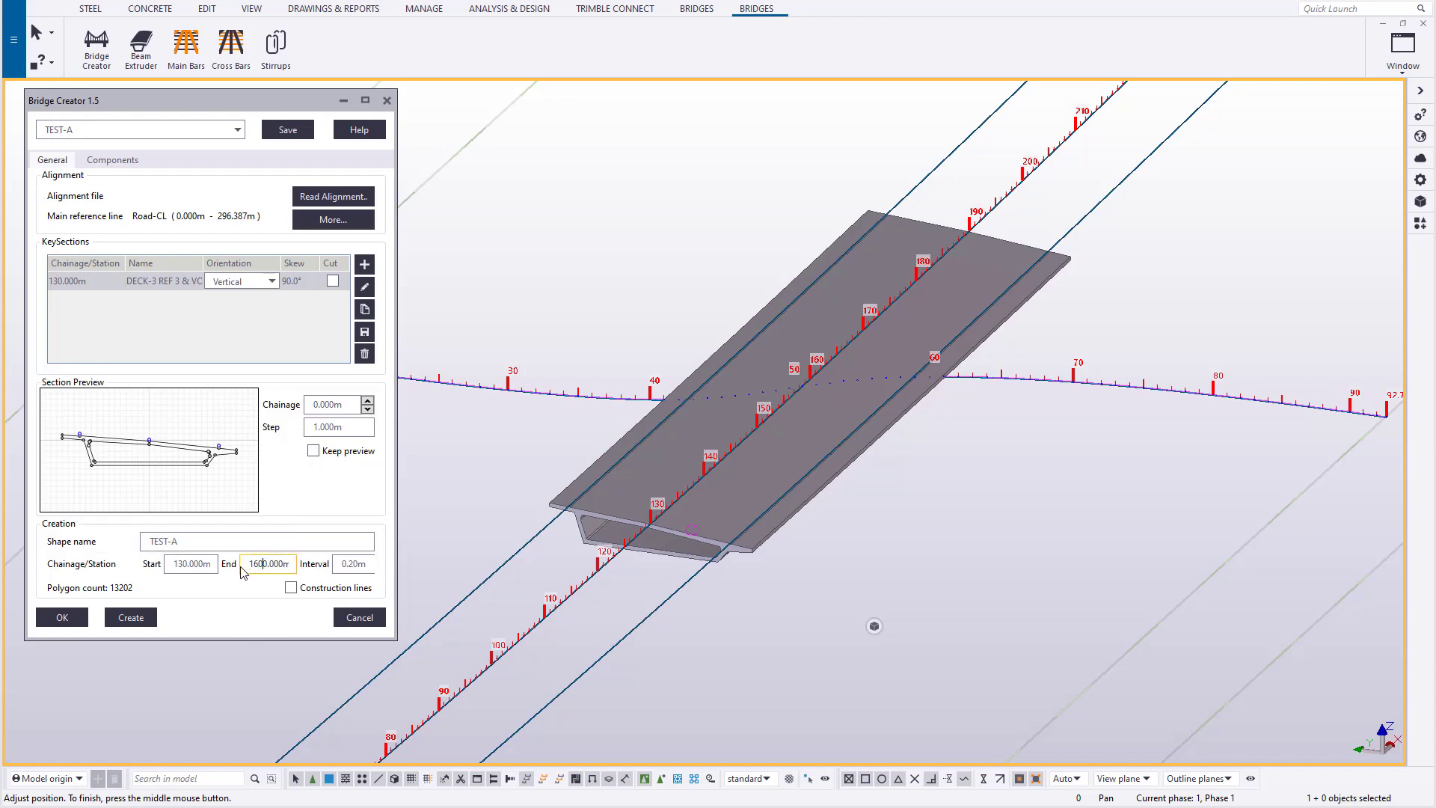
key("Delete")
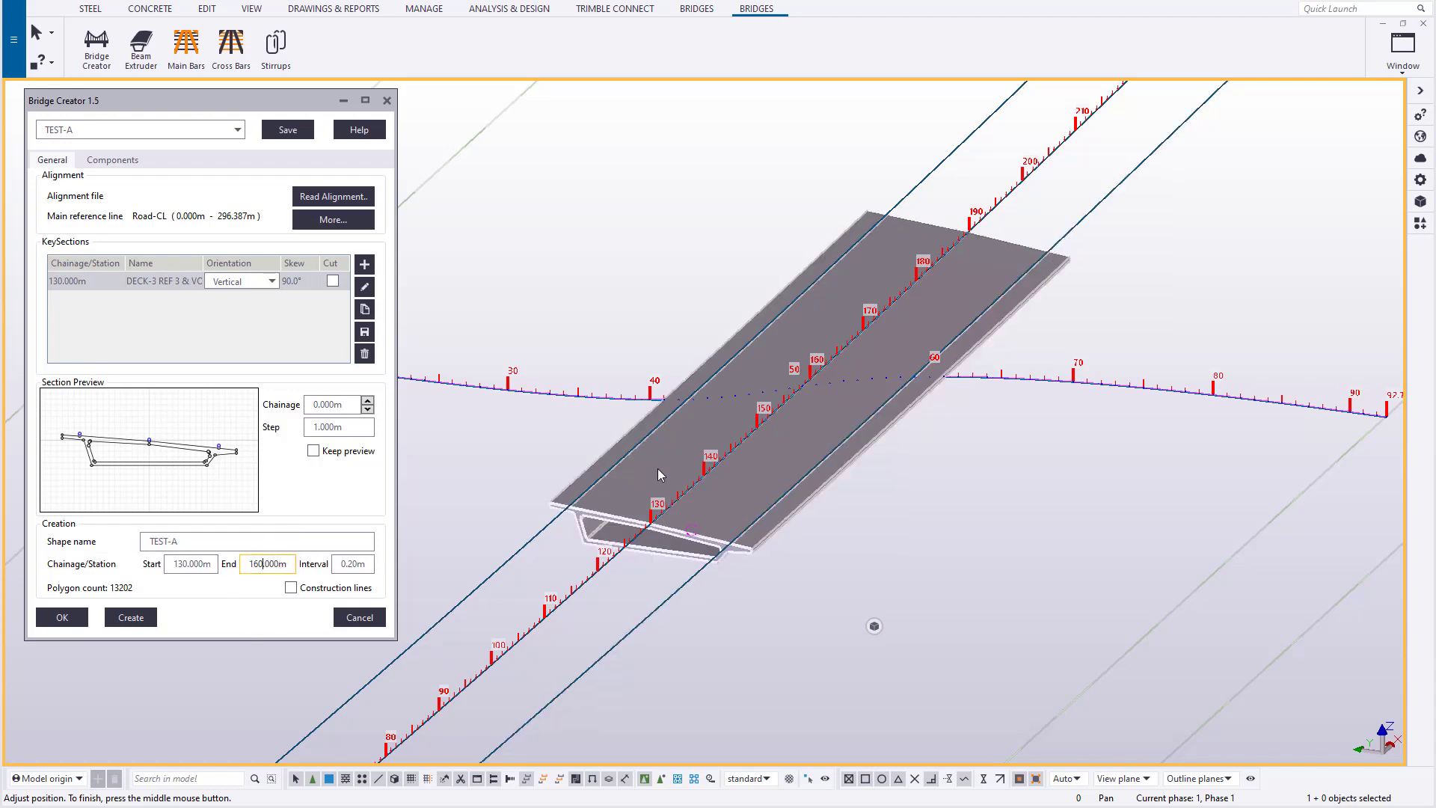
left_click(288, 131)
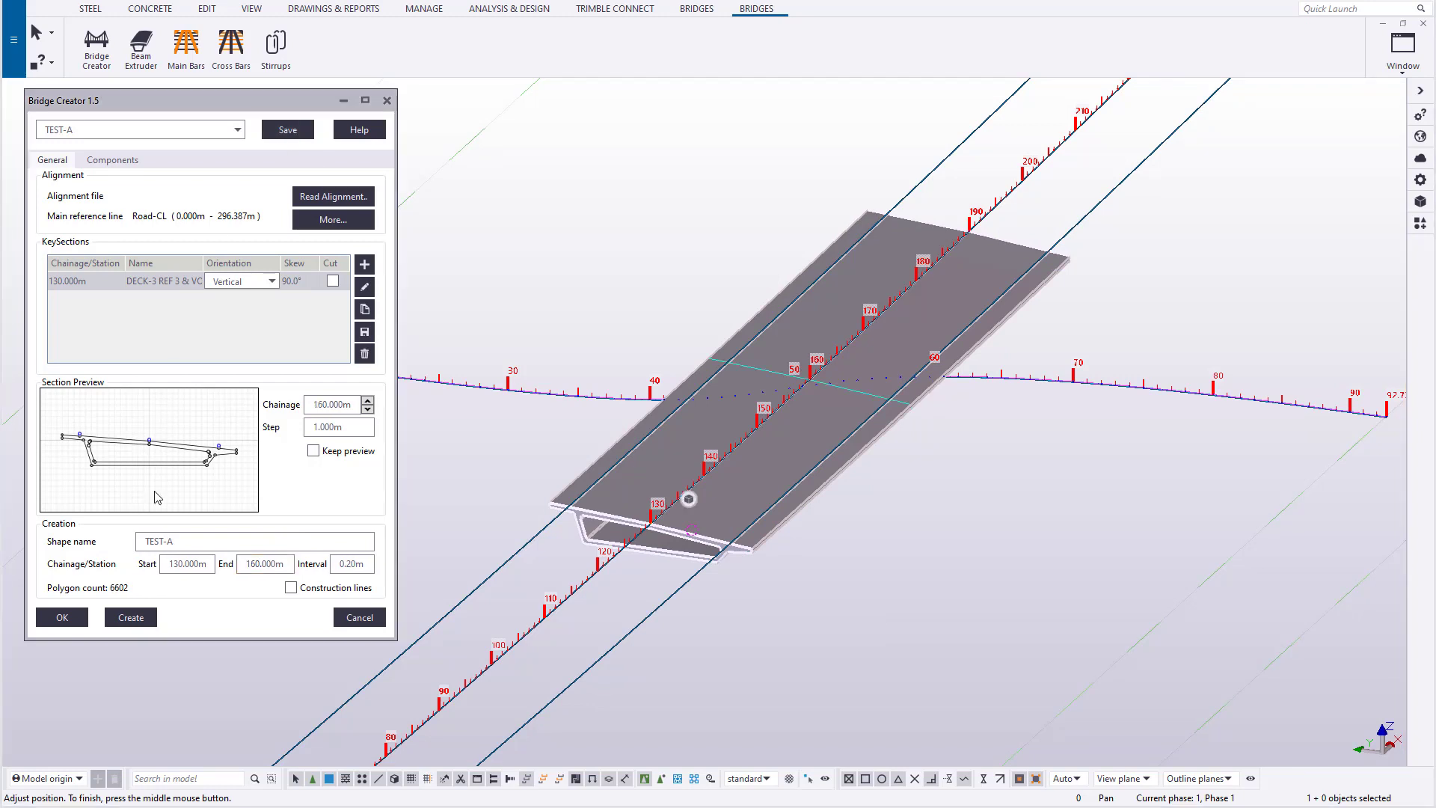
left_click(131, 618)
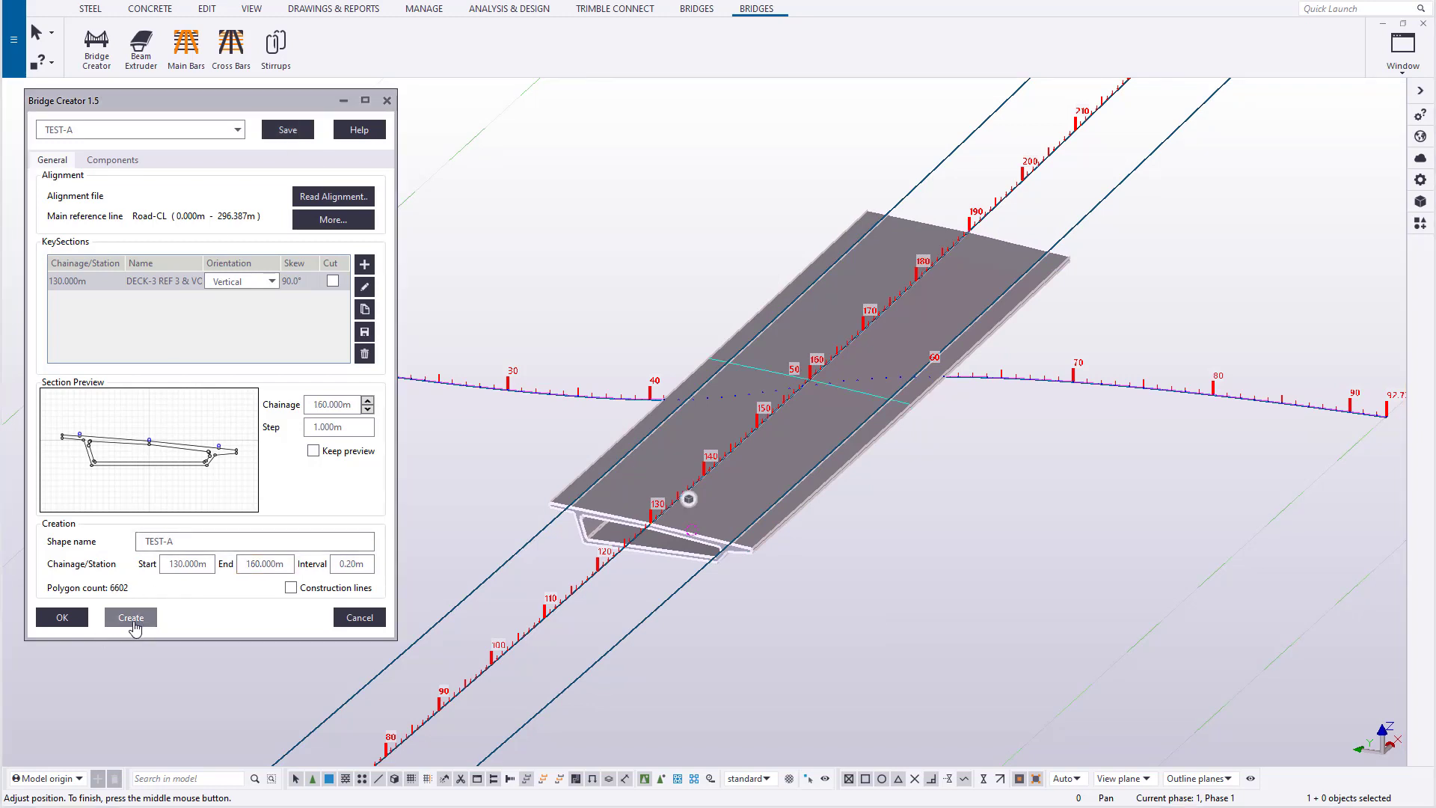